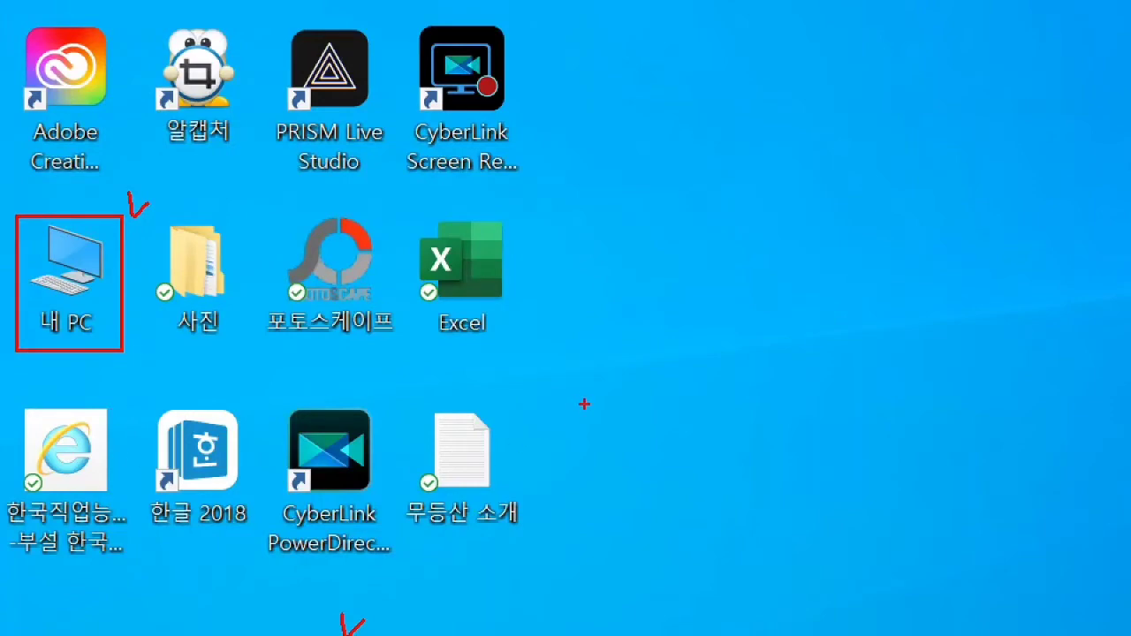
- Open a File Explorer window on 내 PC and close it again
key(Escape)
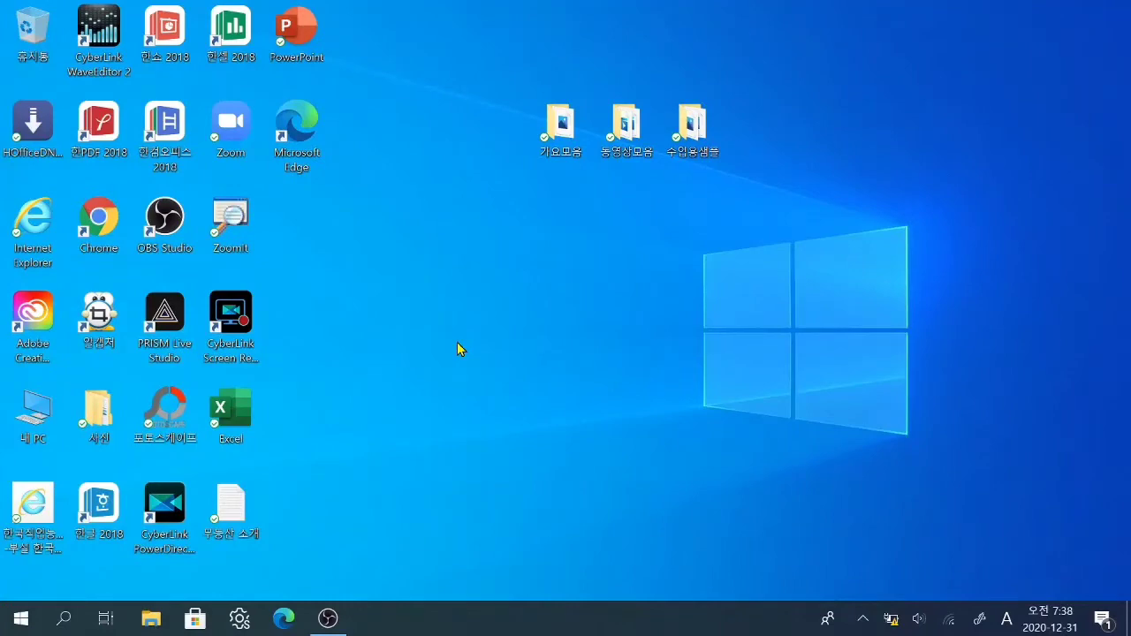
key(super+e)
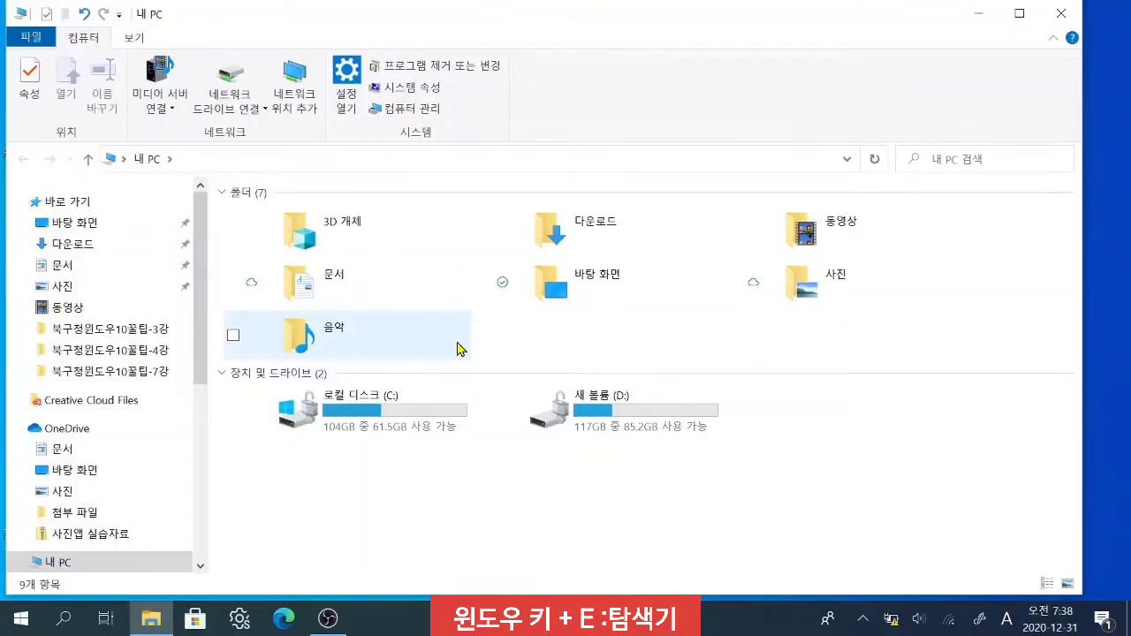
click(1060, 14)
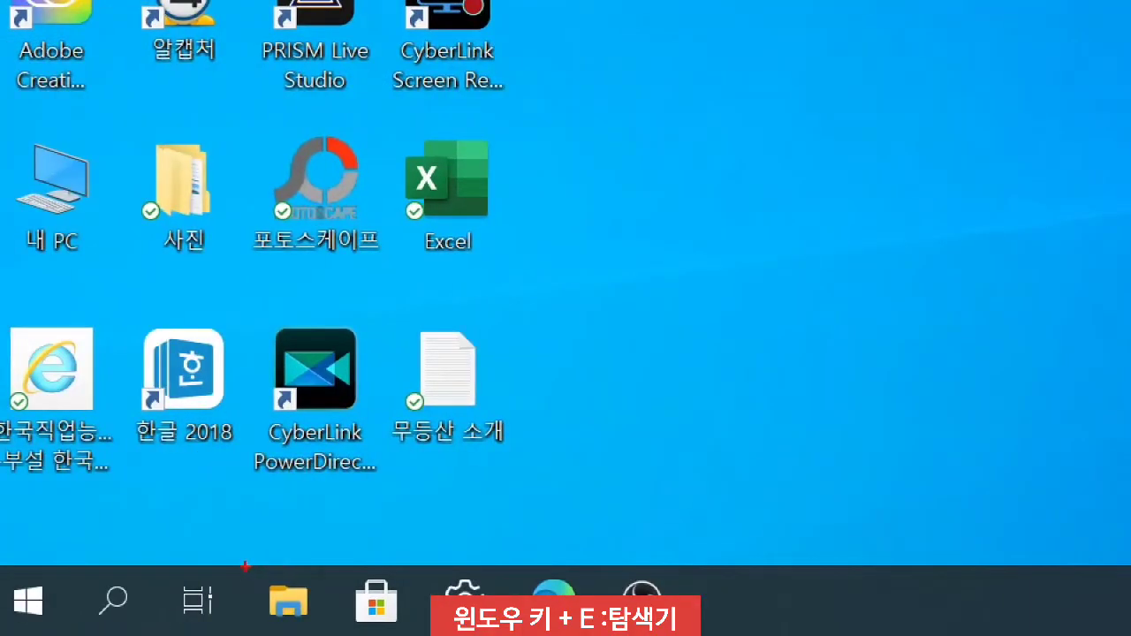
- Launch File Explorer from its pinned shortcut, look over the folders and drives in 내 PC, and close the window
mouse_move(311, 530)
mouse_down()
mouse_move(319, 542)
mouse_move(355, 525)
mouse_up()
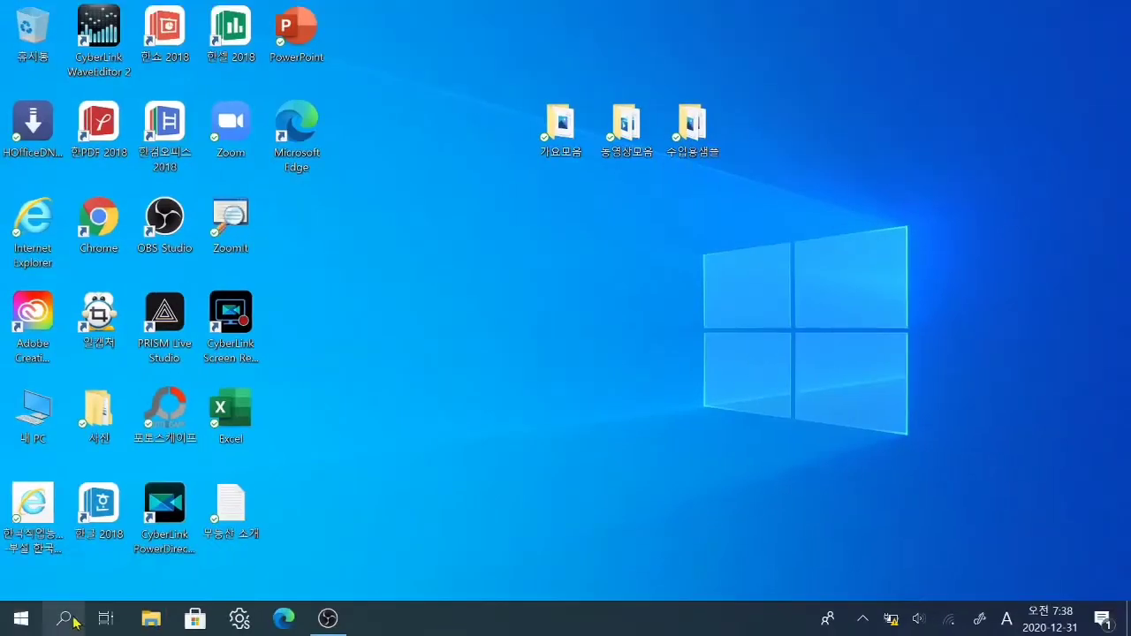
click(147, 622)
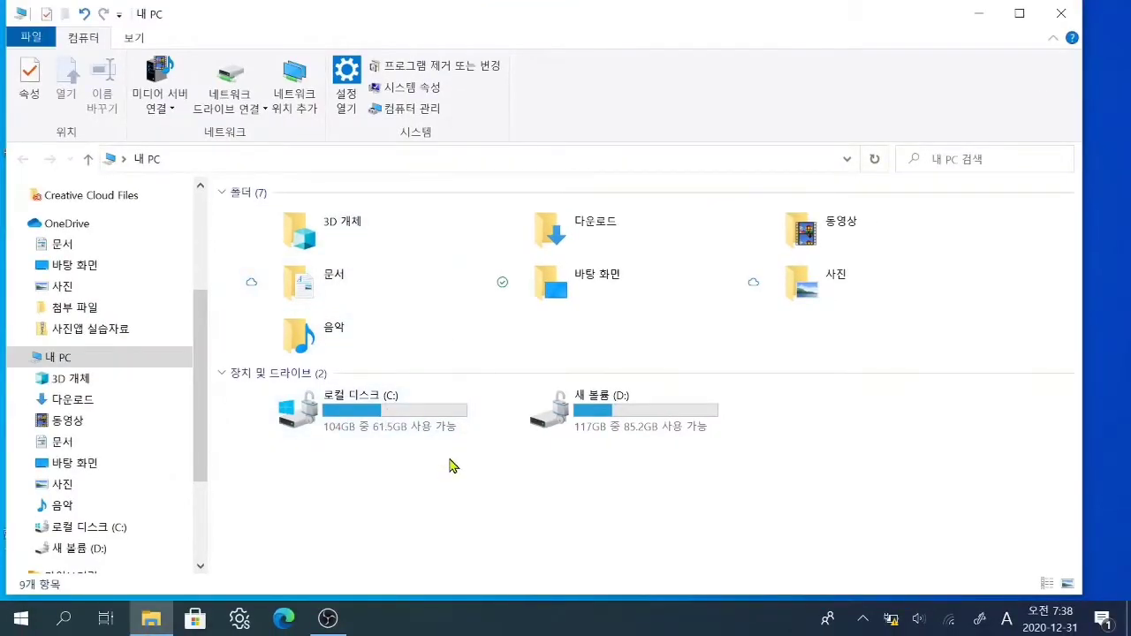
click(1061, 13)
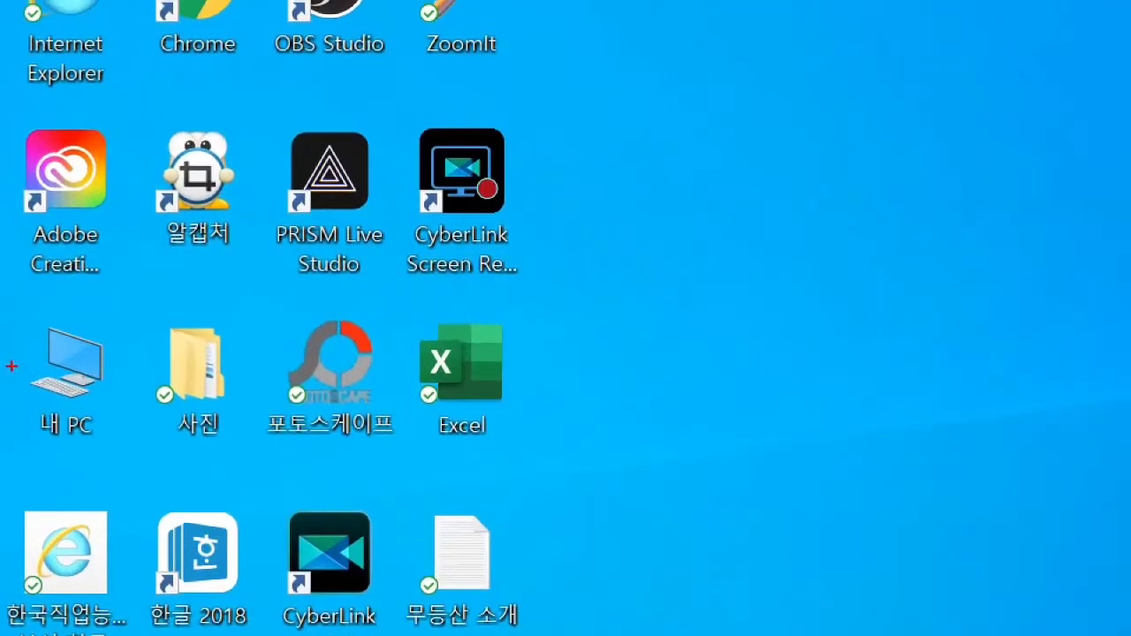
- Open 내 PC through its desktop shortcut, view its folders and drives, and close the window
drag(8, 312, 133, 468)
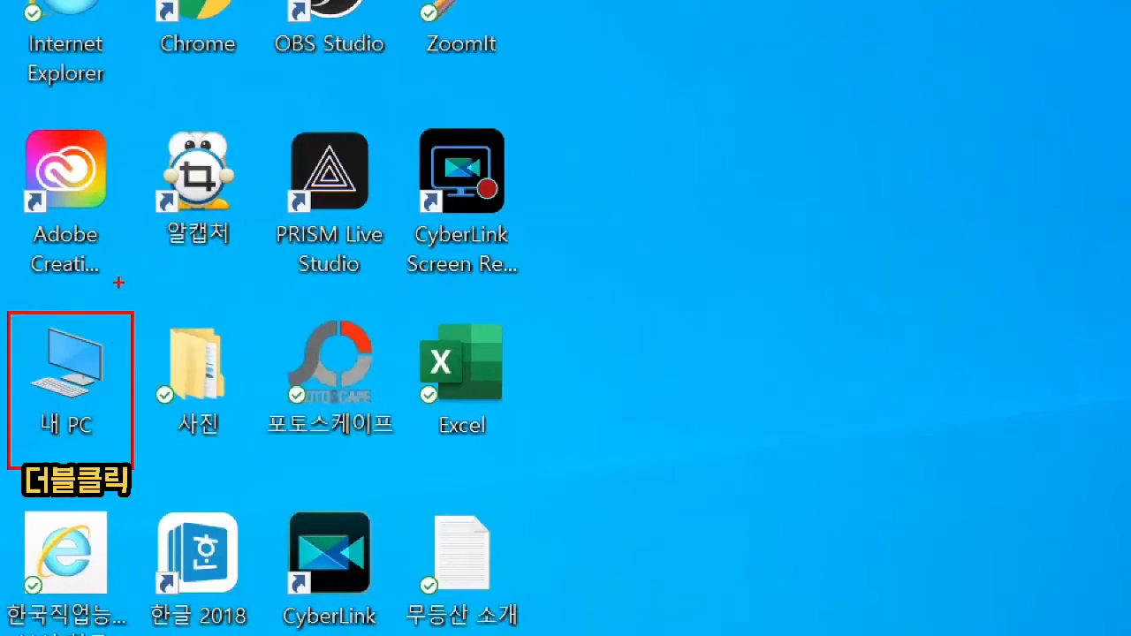
drag(117, 281, 176, 268)
key(Escape)
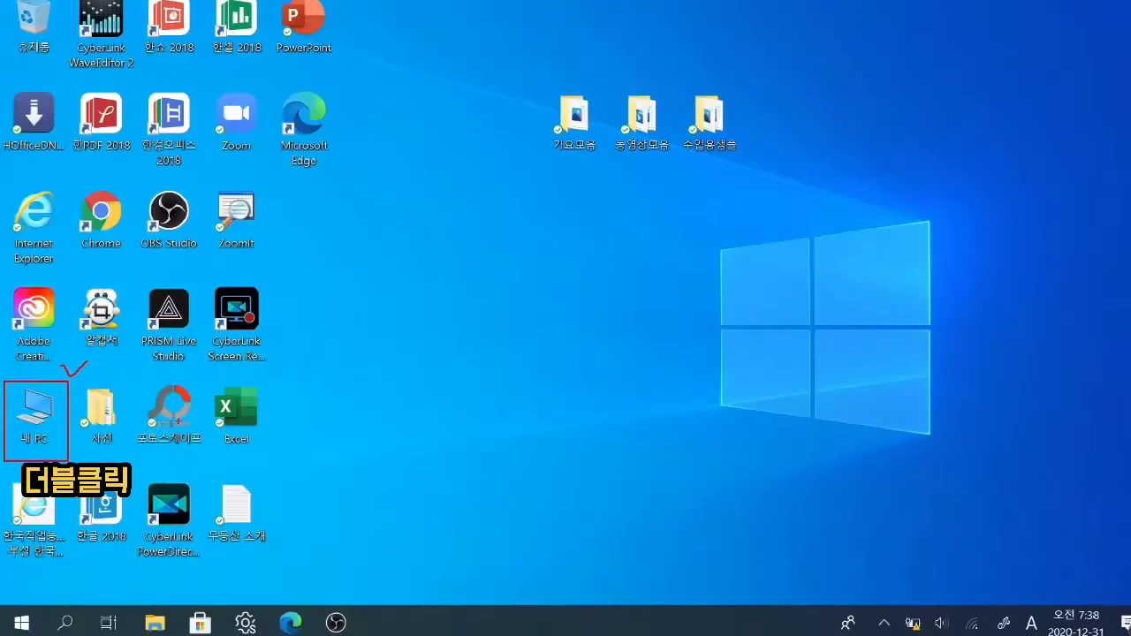
double_click(51, 422)
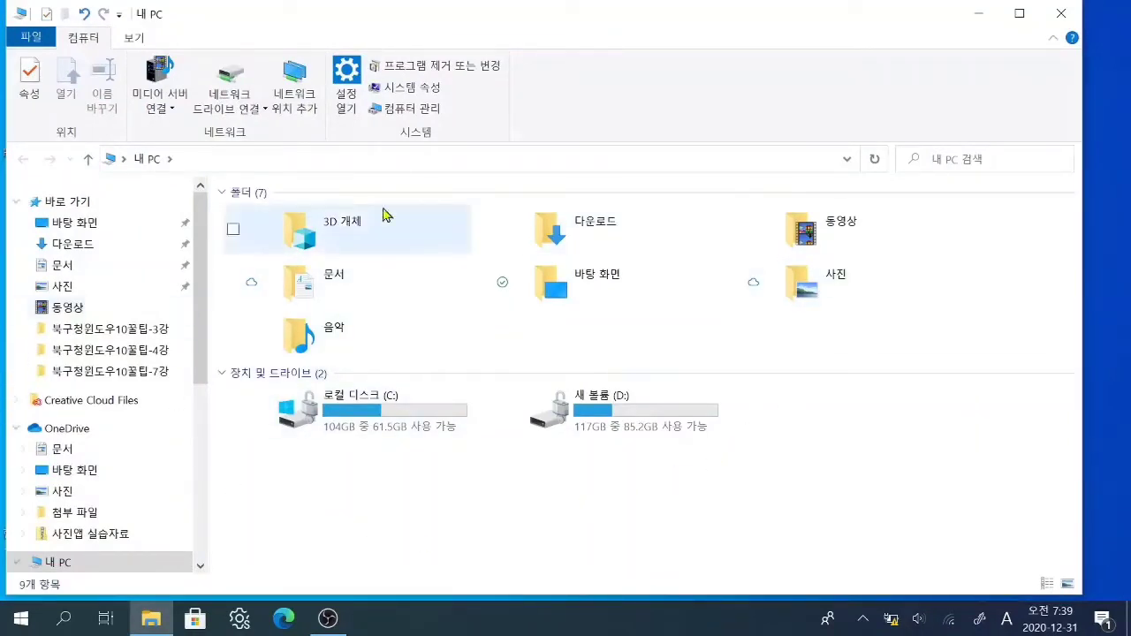
click(1060, 13)
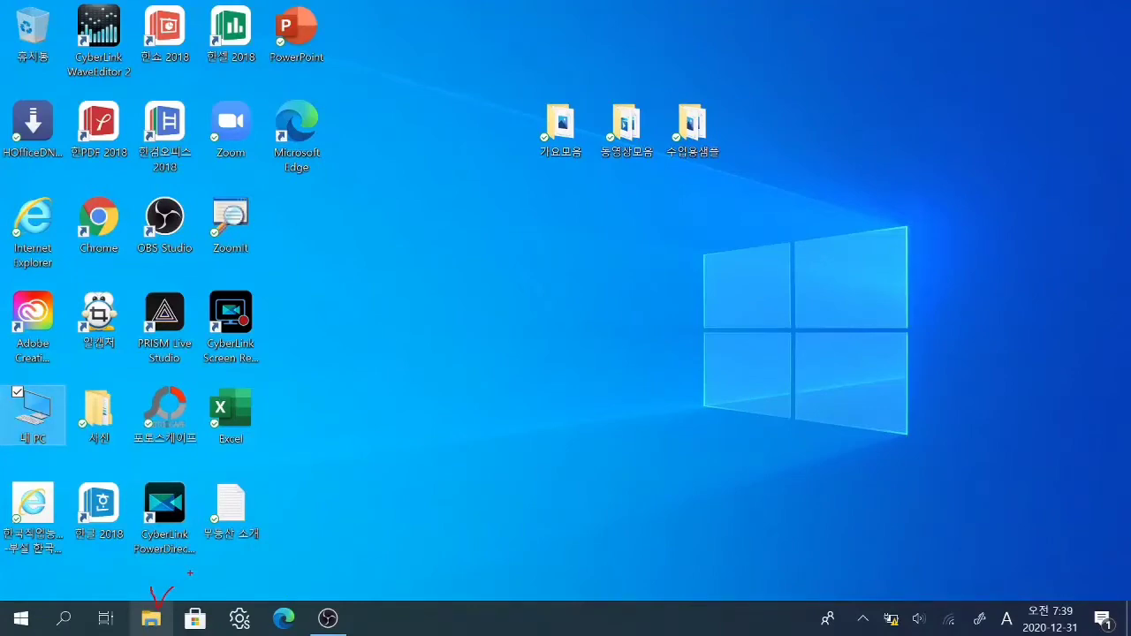
- Open File Explorer again and look through the locations in its folder tree, including those beneath 내 PC
click(152, 619)
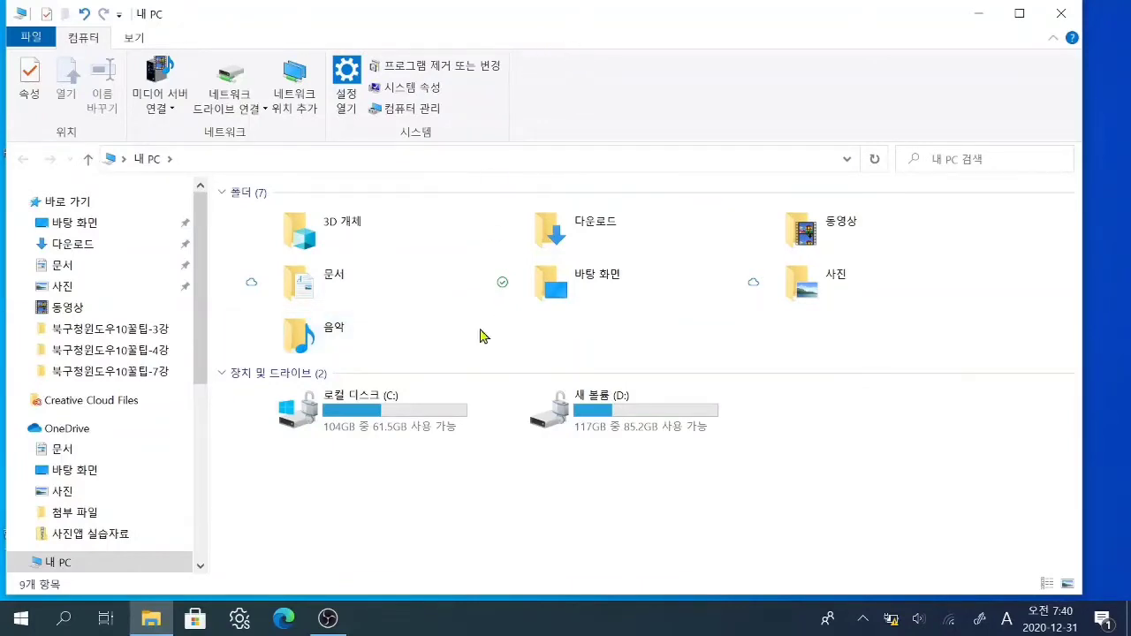
drag(202, 313, 174, 467)
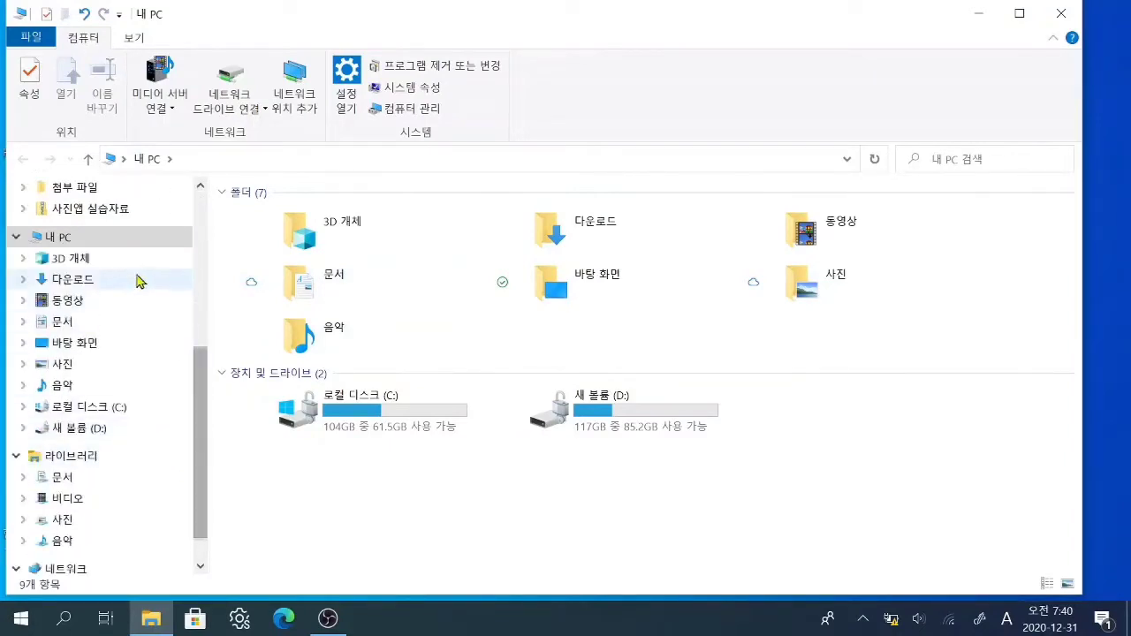
click(37, 241)
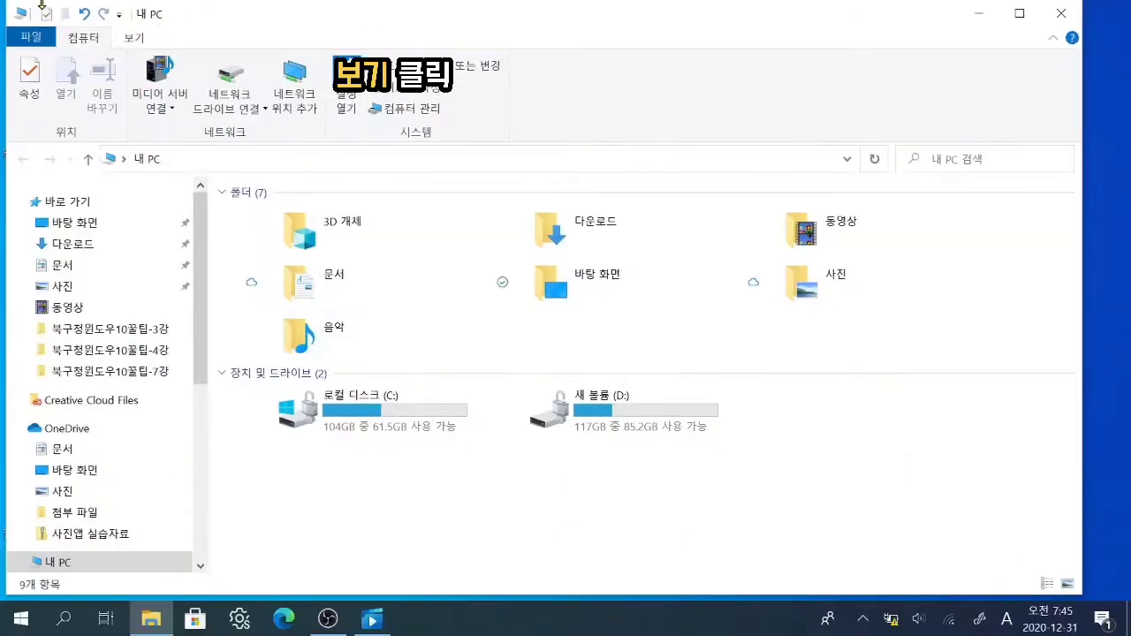
- Open the 폴더 옵션 dialog through File Explorer's command for changing folder and search options
click(269, 78)
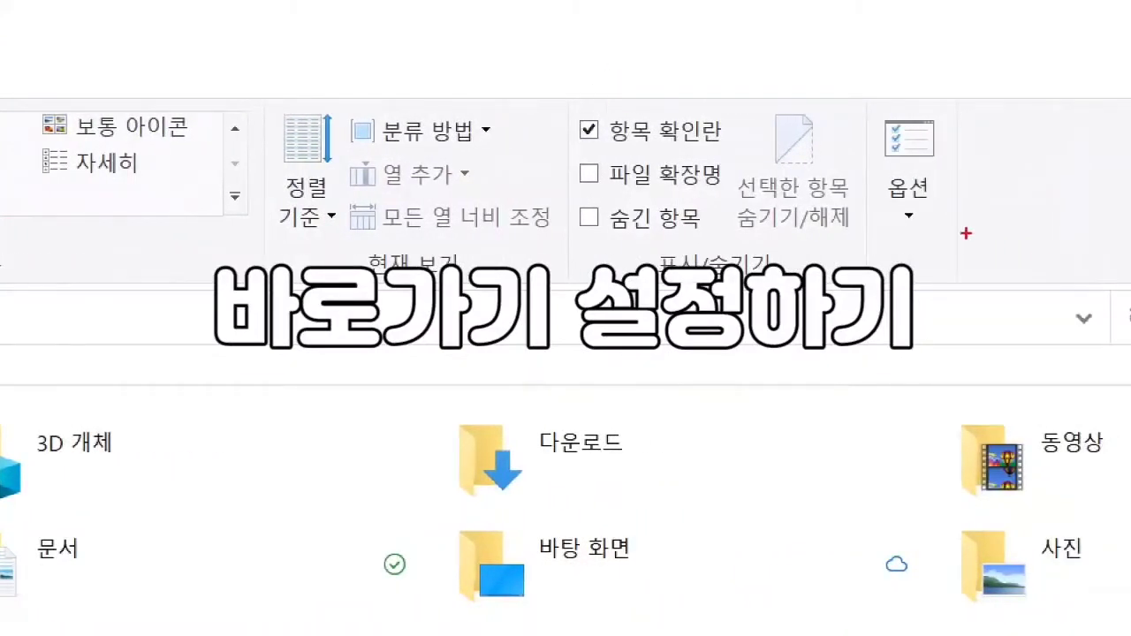
drag(870, 97, 960, 261)
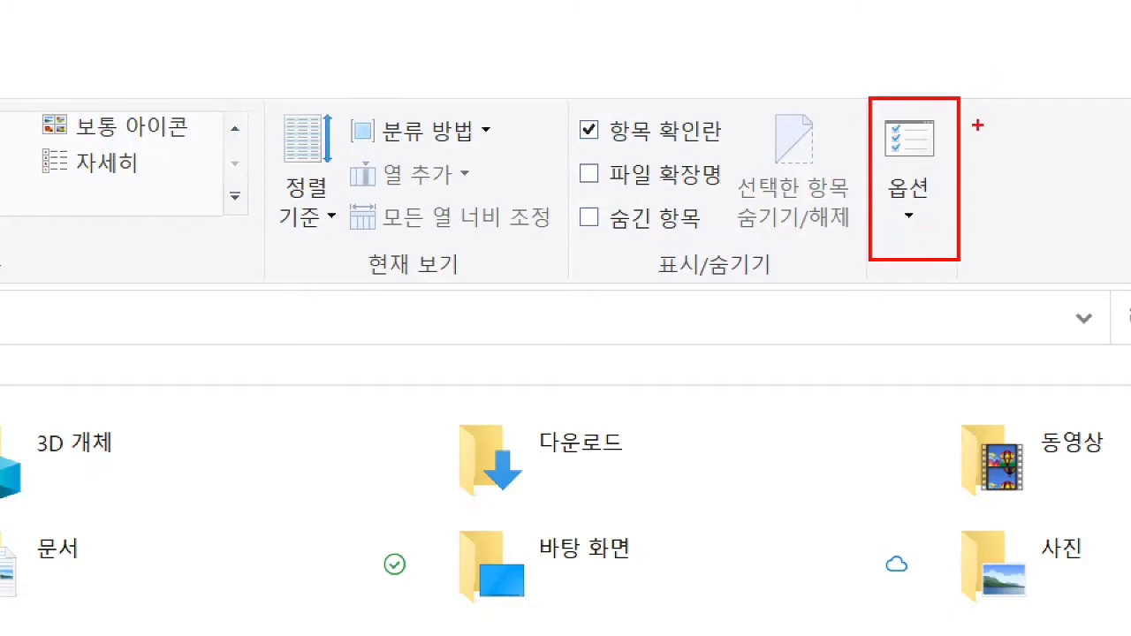
mouse_move(971, 129)
mouse_down()
mouse_move(981, 150)
mouse_move(1003, 112)
mouse_up()
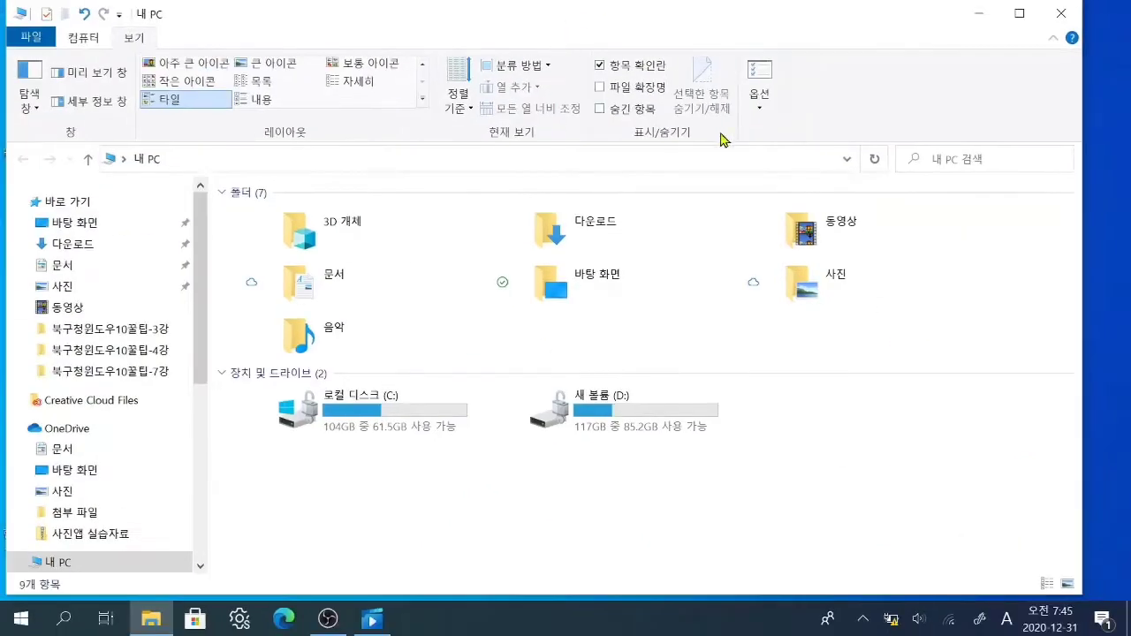
click(909, 215)
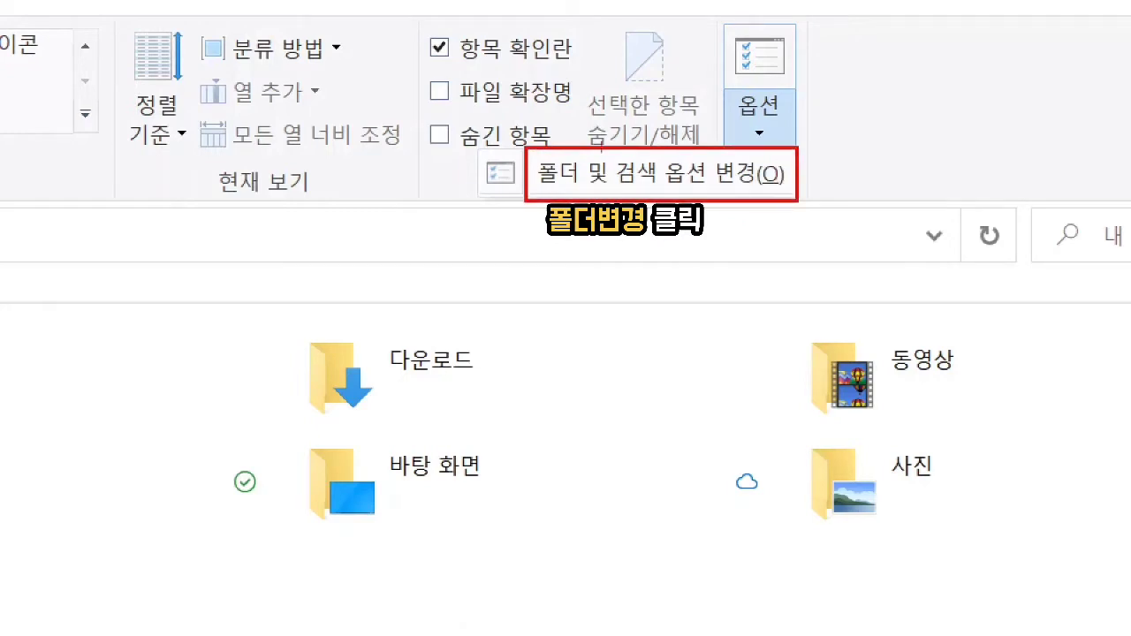
mouse_move(815, 157)
mouse_down()
mouse_move(822, 173)
mouse_move(846, 146)
mouse_up()
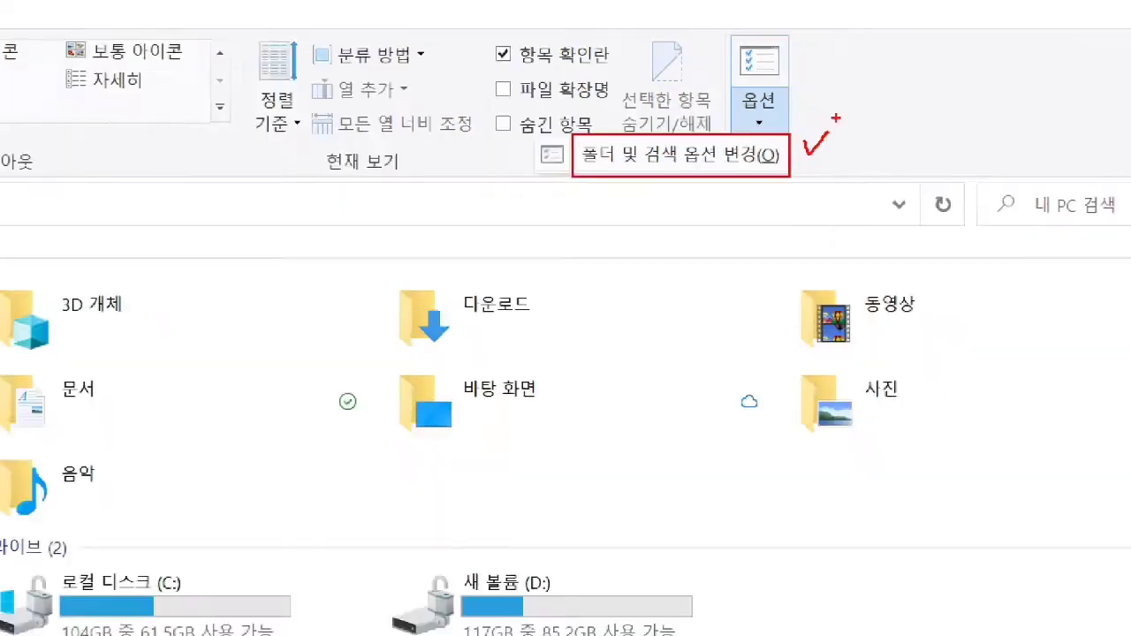
click(759, 119)
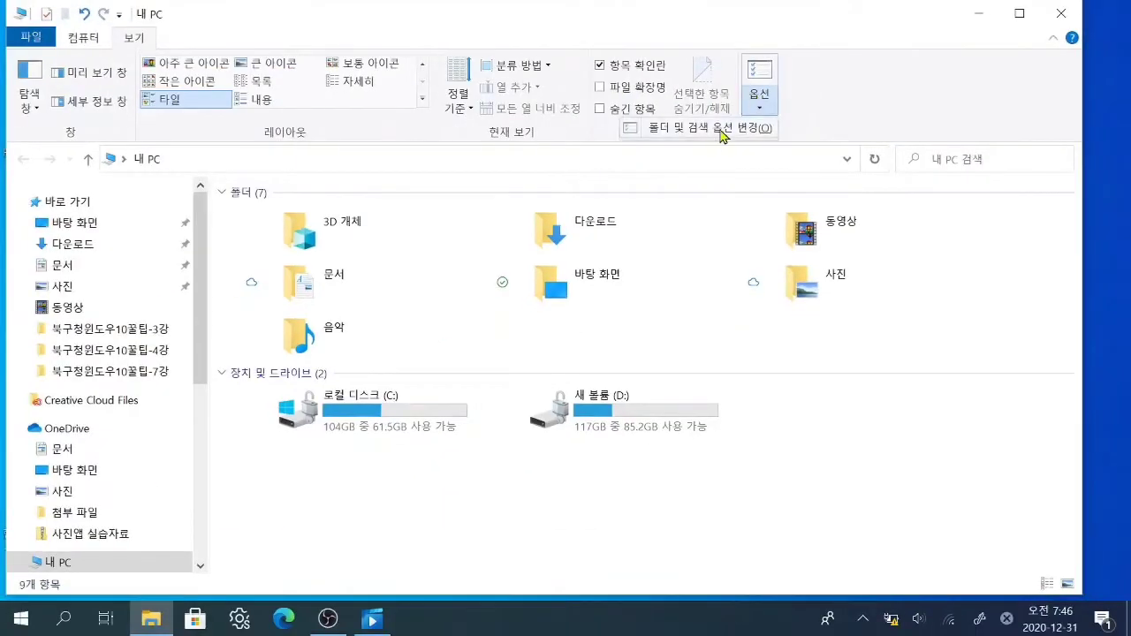
click(723, 131)
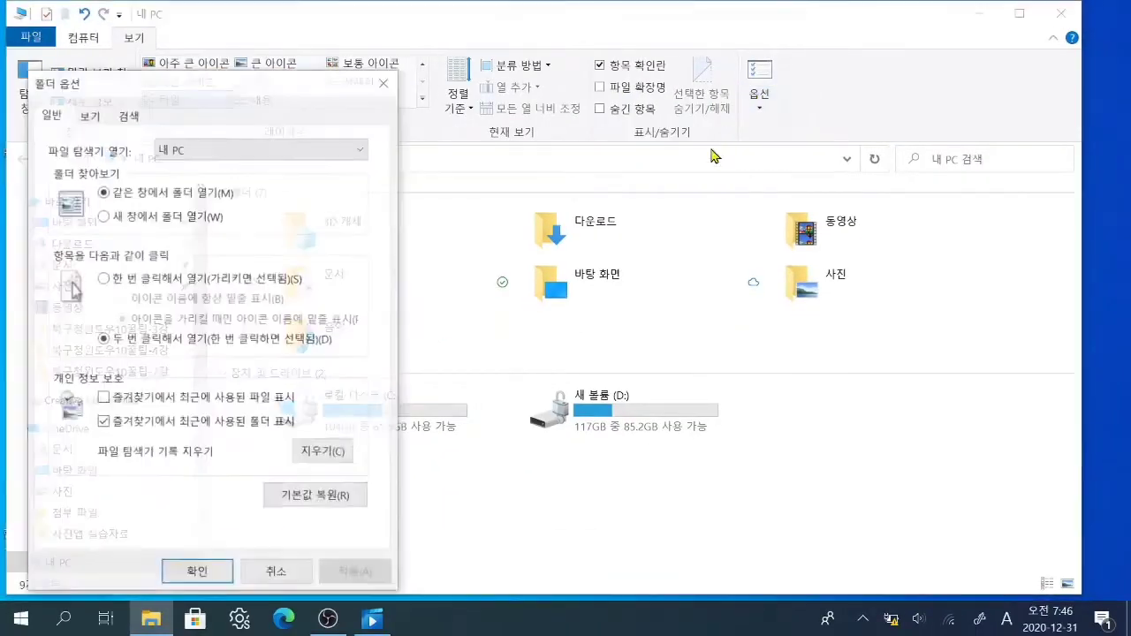
- Move the 폴더 옵션 dialog to the middle of the screen and examine the 파일 탐색기 열기 setting
drag(306, 19, 614, 47)
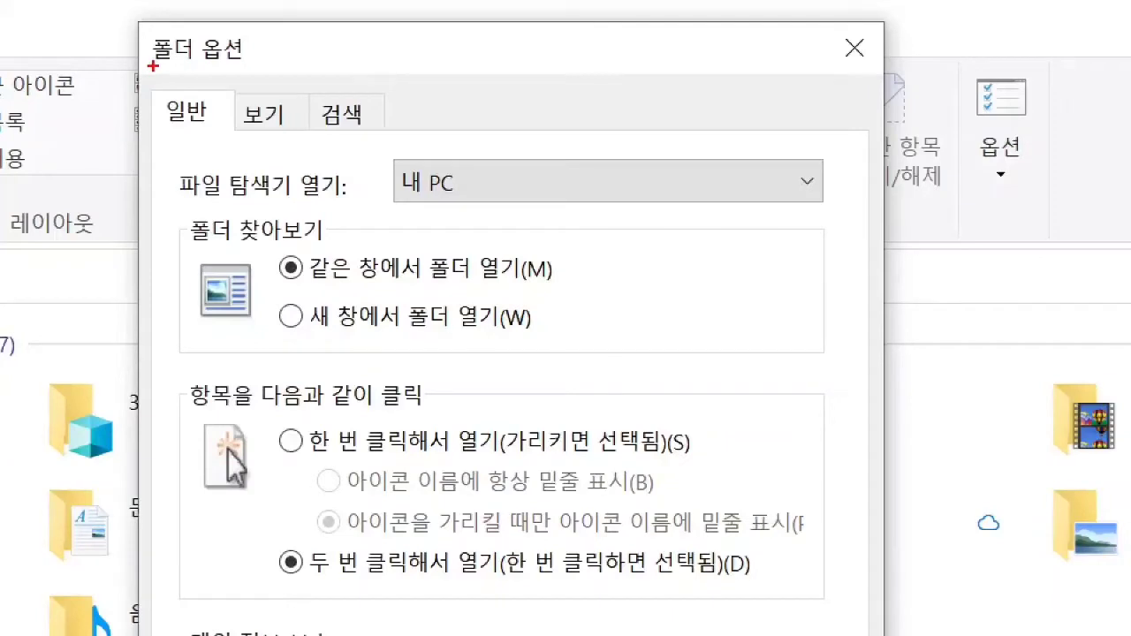
drag(153, 66, 271, 64)
mouse_move(157, 89)
mouse_down()
mouse_move(157, 121)
mouse_move(157, 90)
mouse_up()
mouse_move(162, 155)
mouse_down()
mouse_move(357, 212)
mouse_move(822, 210)
mouse_up()
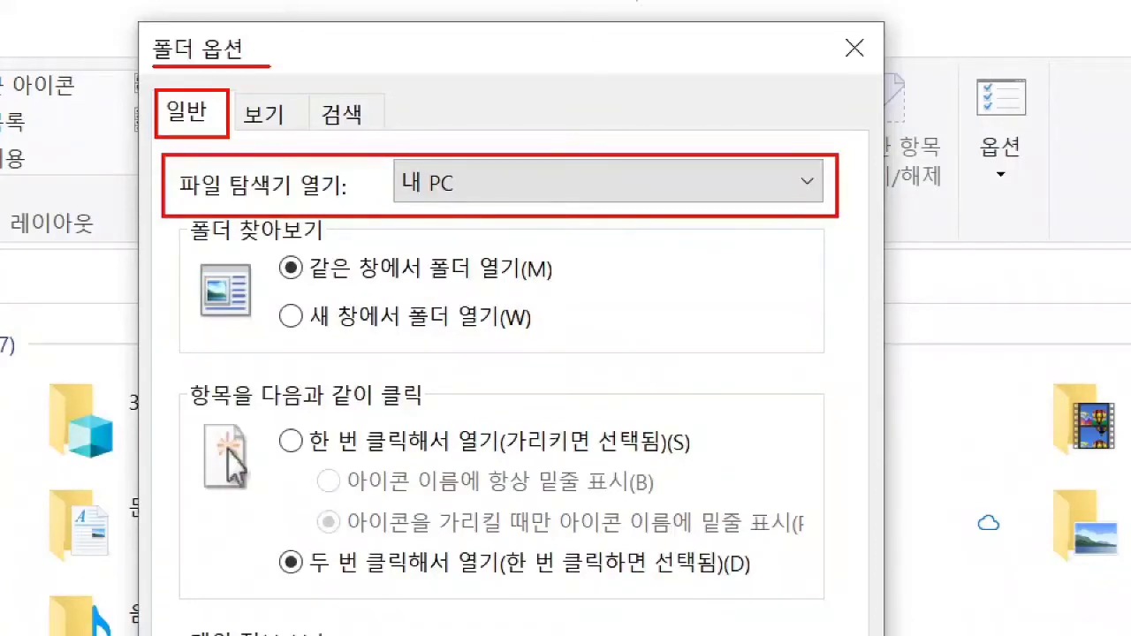
drag(630, 137, 677, 111)
key(Escape)
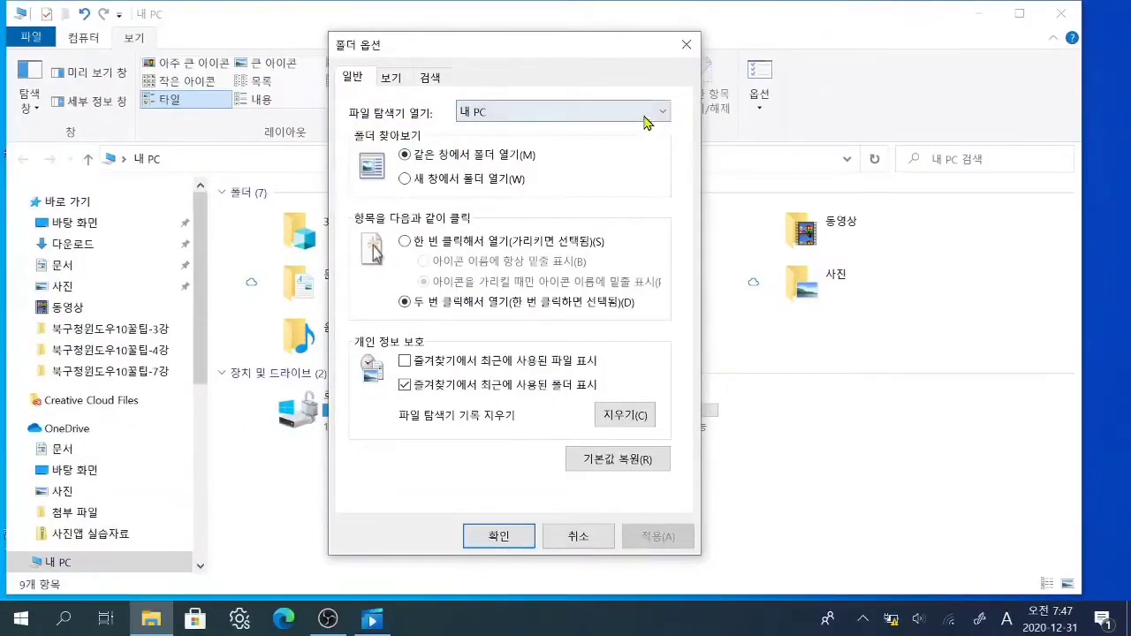
click(662, 113)
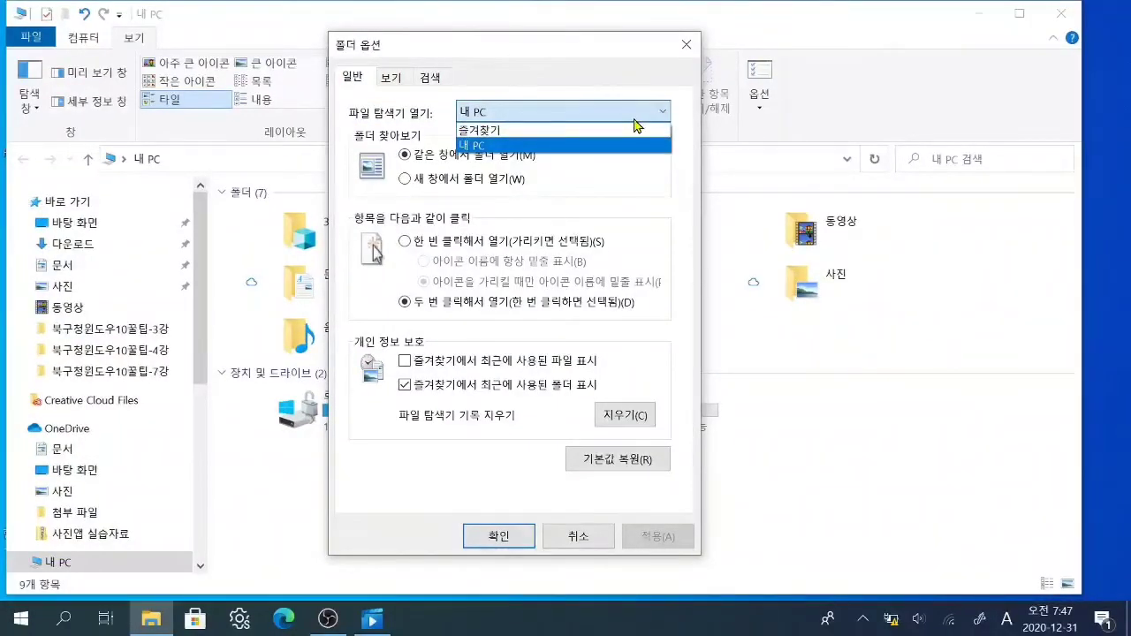
key(ctrl+1)
click(623, 119)
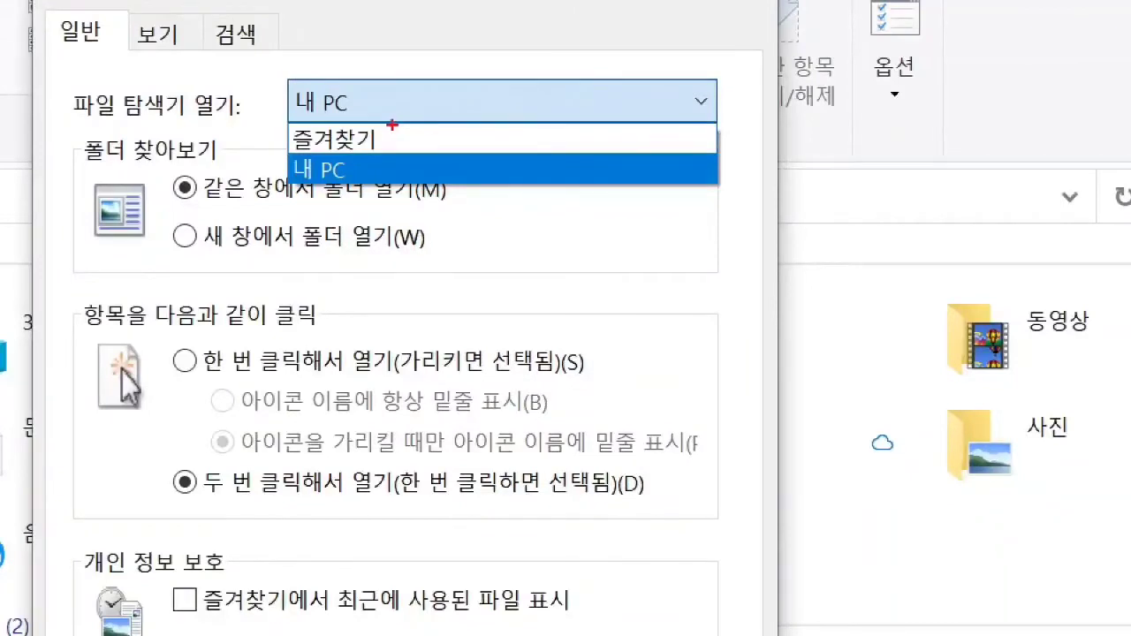
drag(283, 124, 358, 146)
key(Escape)
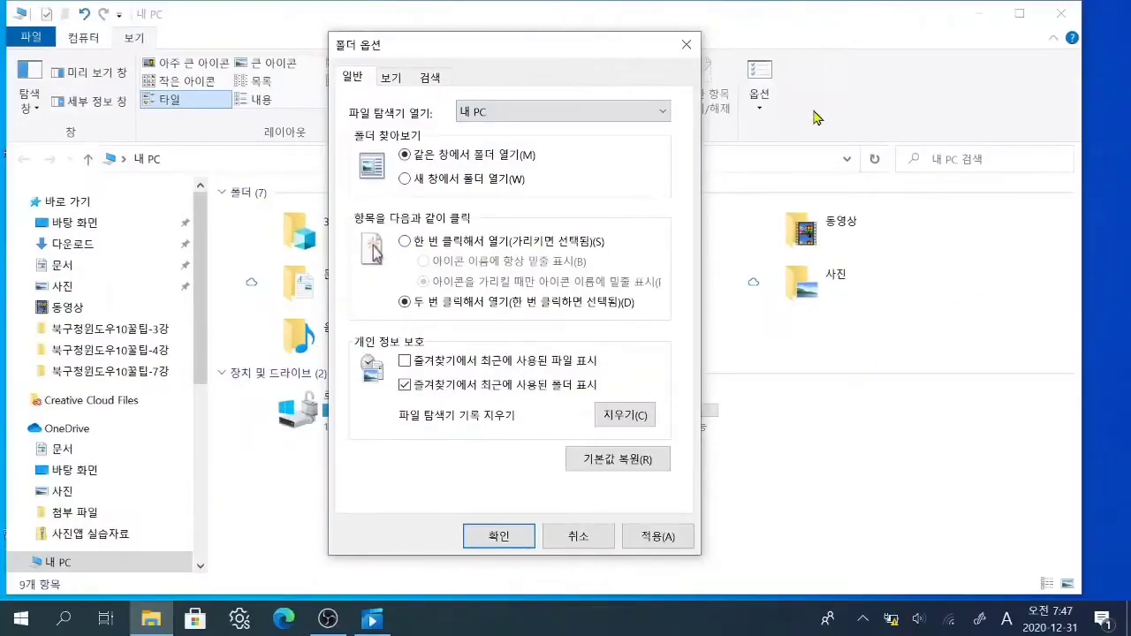
- Set 파일 탐색기 열기 to 즐겨찾기 and accept the folder options
click(663, 111)
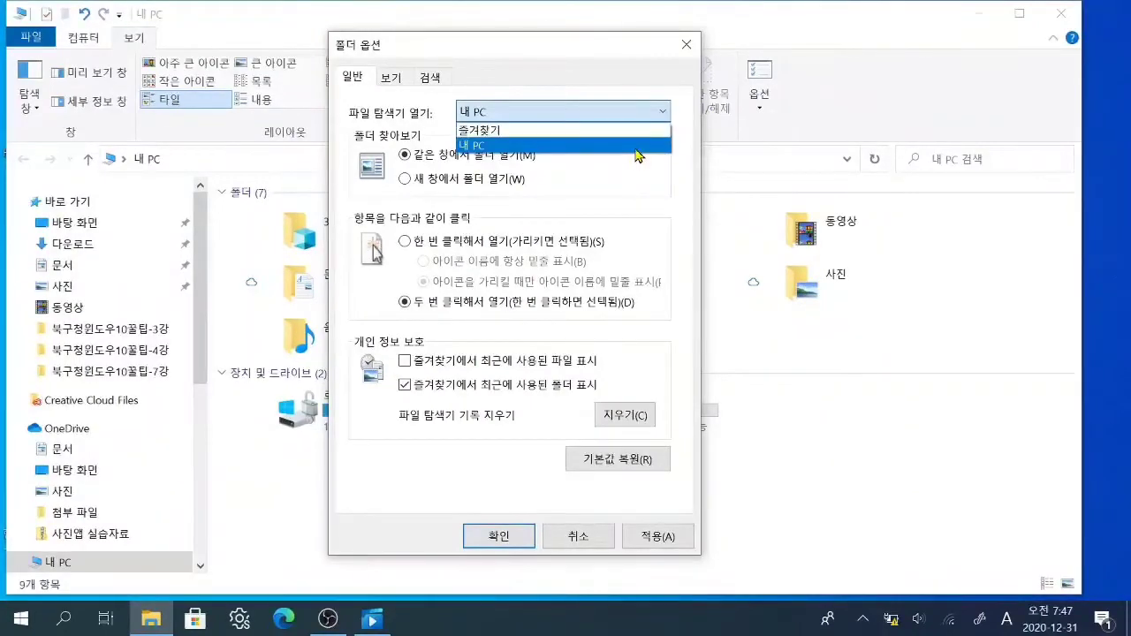
key(ctrl+1)
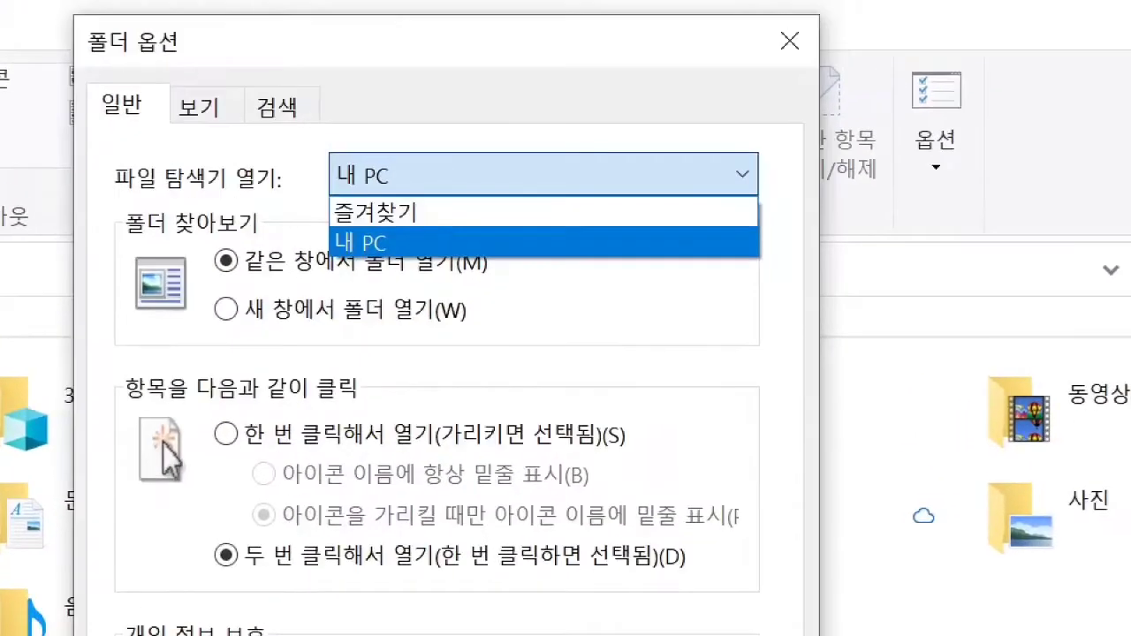
click(584, 84)
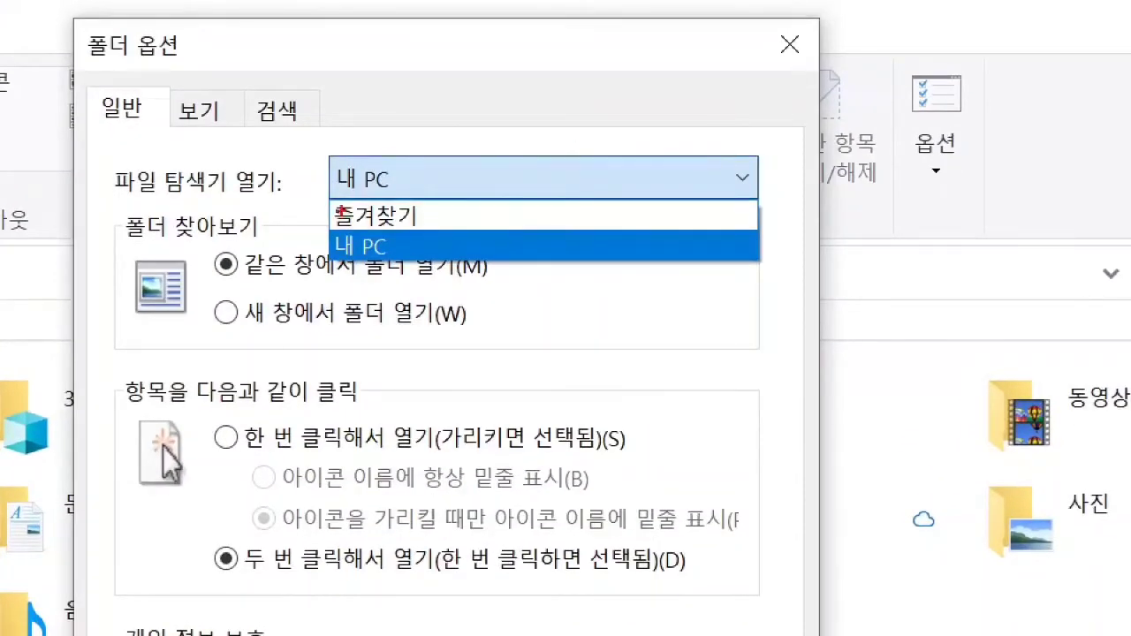
mouse_move(327, 198)
mouse_down()
mouse_move(404, 231)
mouse_move(456, 236)
mouse_move(494, 229)
mouse_move(521, 187)
mouse_up()
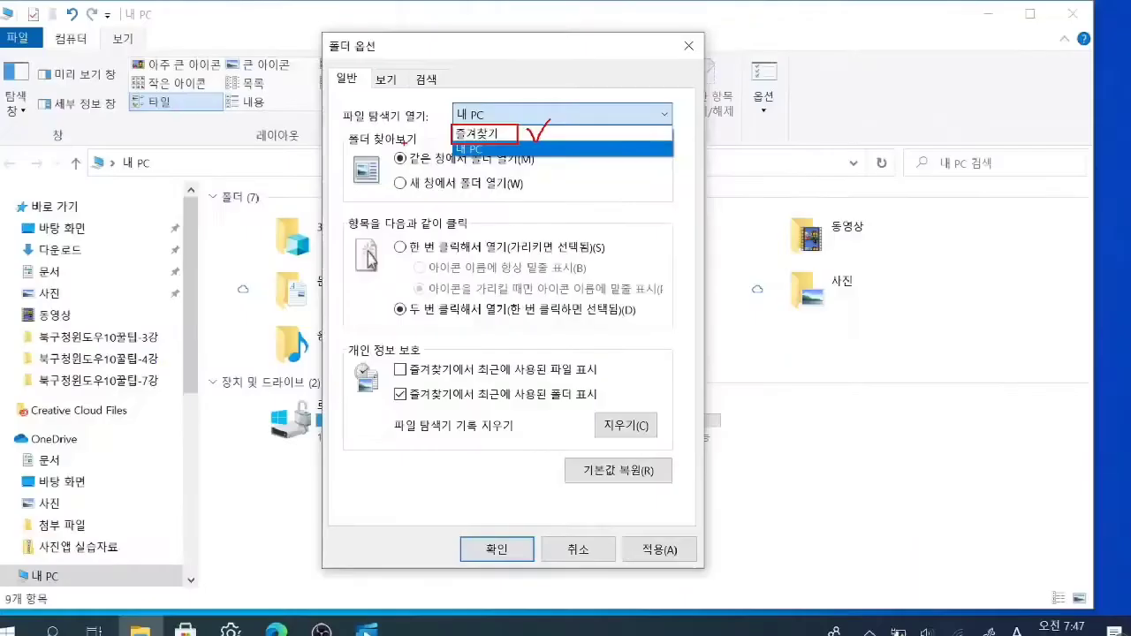
click(738, 181)
click(737, 181)
click(530, 132)
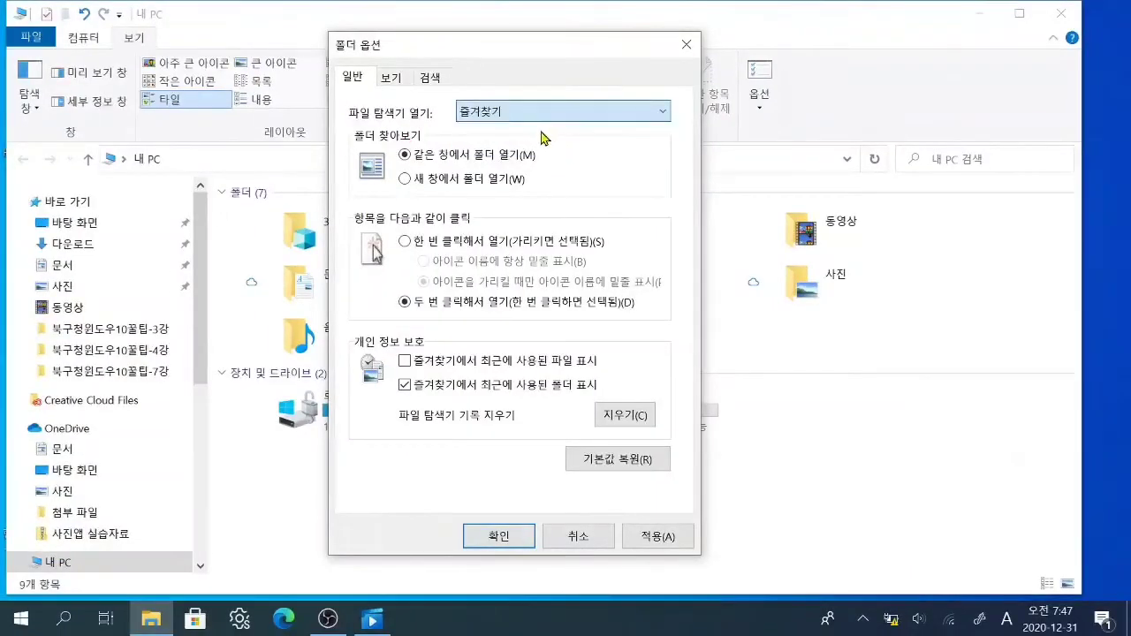
click(499, 537)
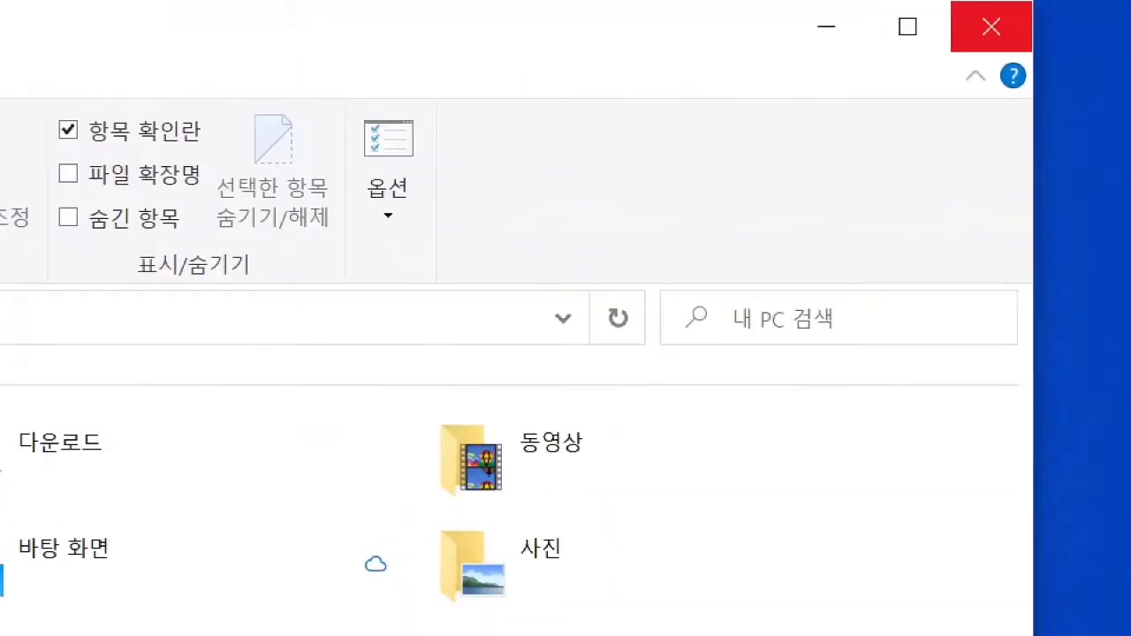
- Close the File Explorer window and return to the desktop
drag(887, 26, 934, 28)
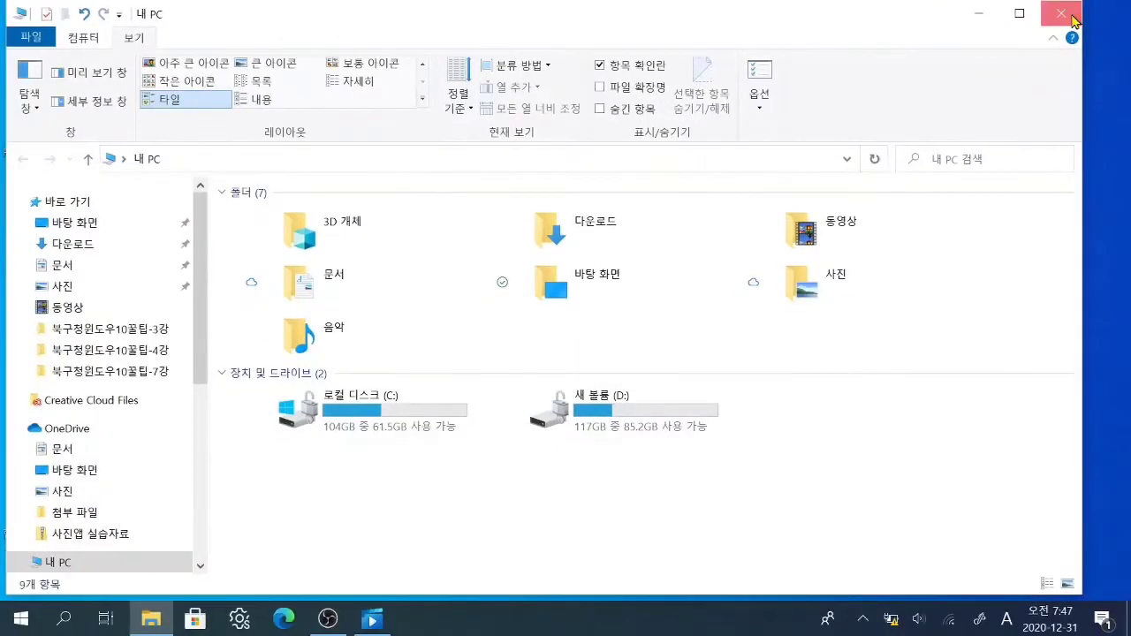
click(991, 26)
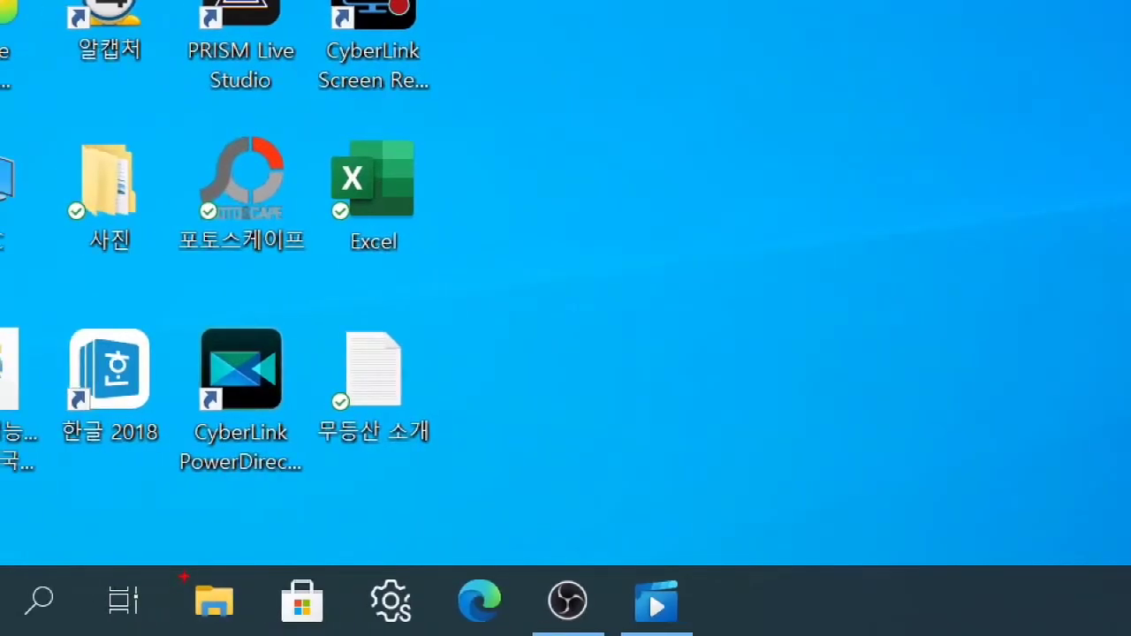
mouse_move(179, 571)
mouse_down()
mouse_move(181, 590)
mouse_move(264, 632)
mouse_up()
mouse_move(210, 544)
mouse_down()
mouse_move(212, 563)
mouse_move(258, 532)
mouse_up()
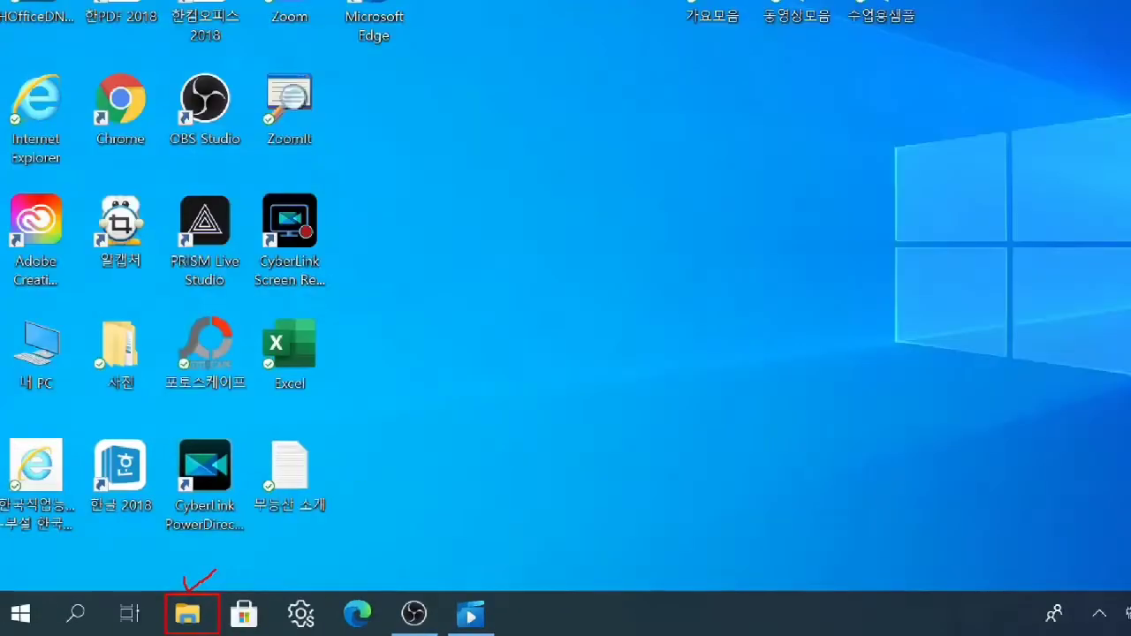
- Open a new File Explorer window and examine the 바로 가기 start location and its 자주 사용하는 폴더 section
key(Escape)
click(150, 621)
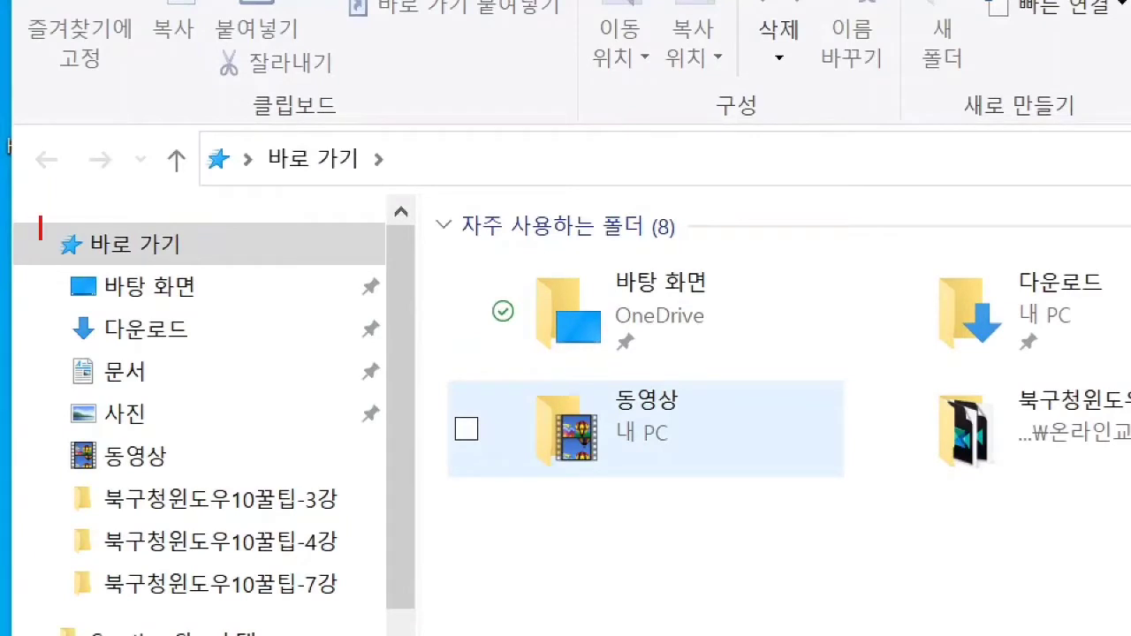
mouse_move(39, 215)
mouse_down()
mouse_move(110, 258)
mouse_move(205, 263)
mouse_move(243, 215)
mouse_up()
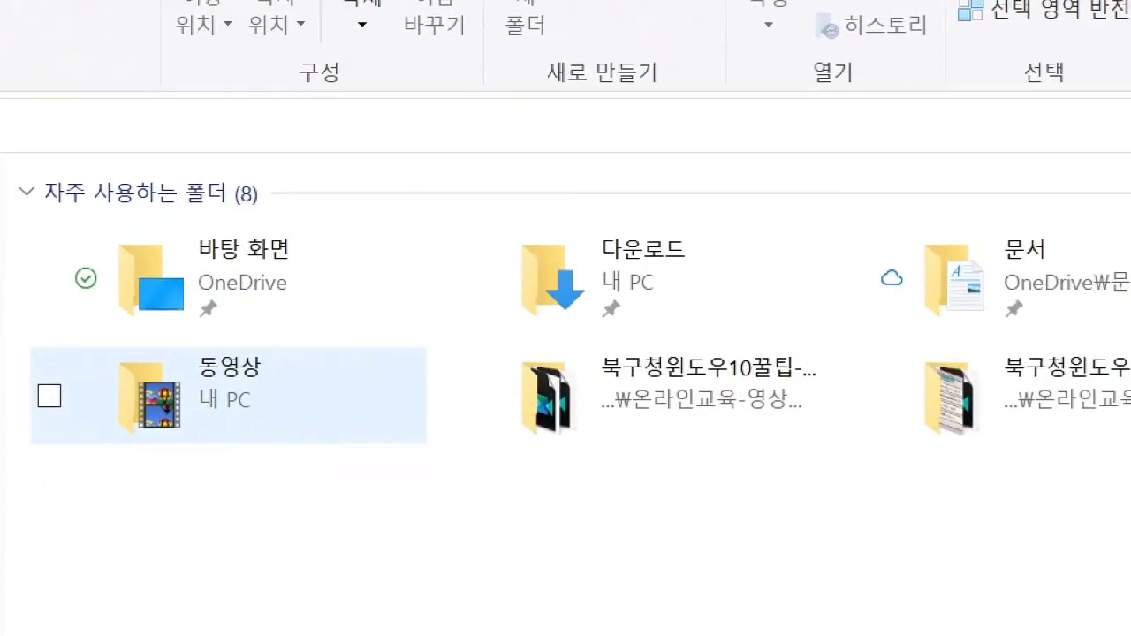
drag(55, 214, 84, 457)
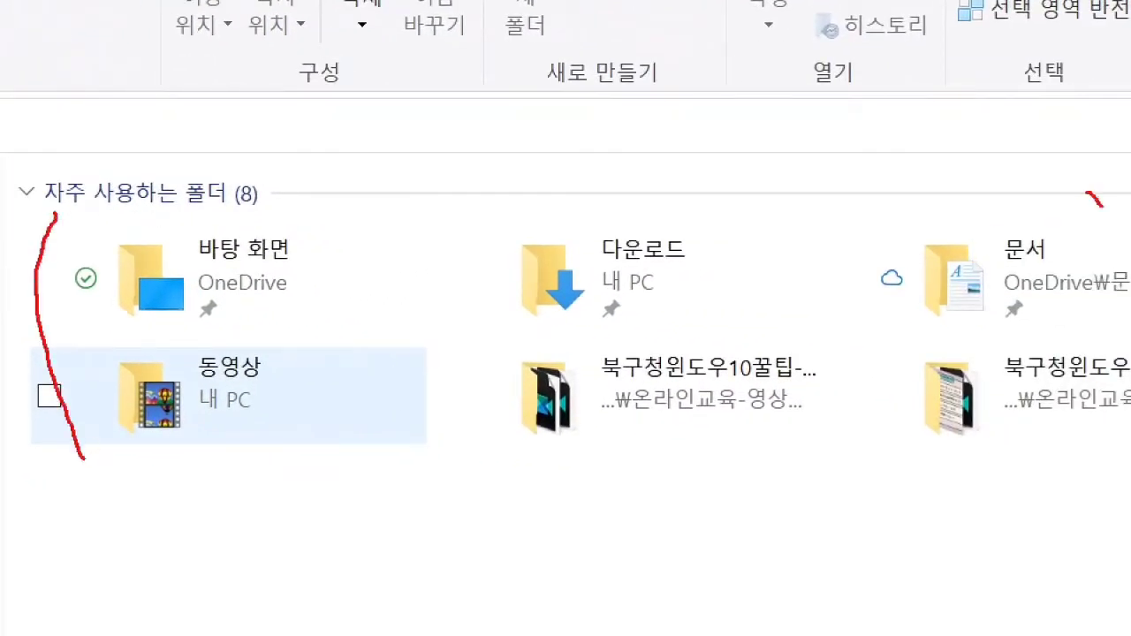
drag(1101, 206, 1061, 424)
mouse_move(57, 552)
mouse_down()
mouse_move(26, 631)
mouse_move(69, 629)
mouse_up()
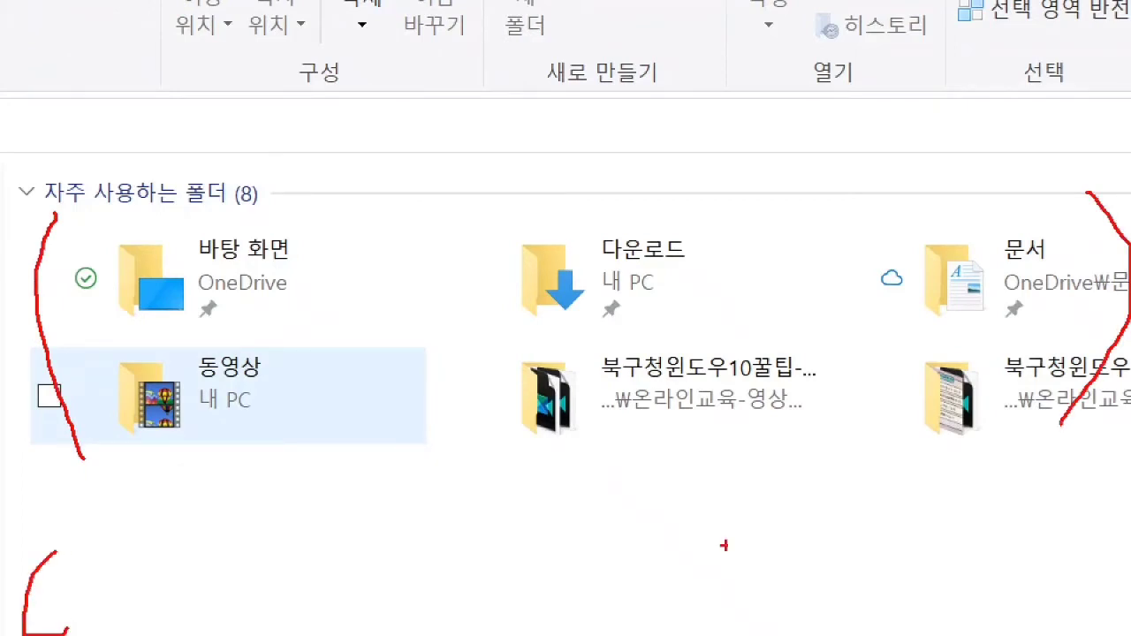
mouse_move(846, 581)
mouse_down()
mouse_move(847, 633)
mouse_move(829, 634)
mouse_up()
key(Escape)
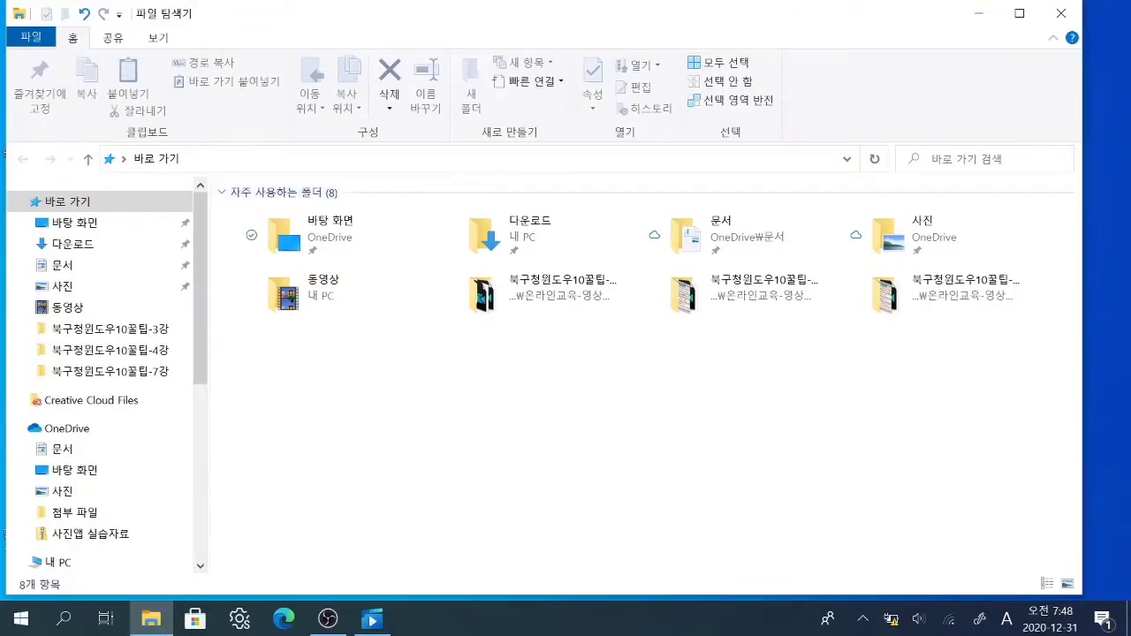
- Open the 폴더 옵션 dialog with the 폴더 및 검색 옵션 변경 command
key(ctrl+1)
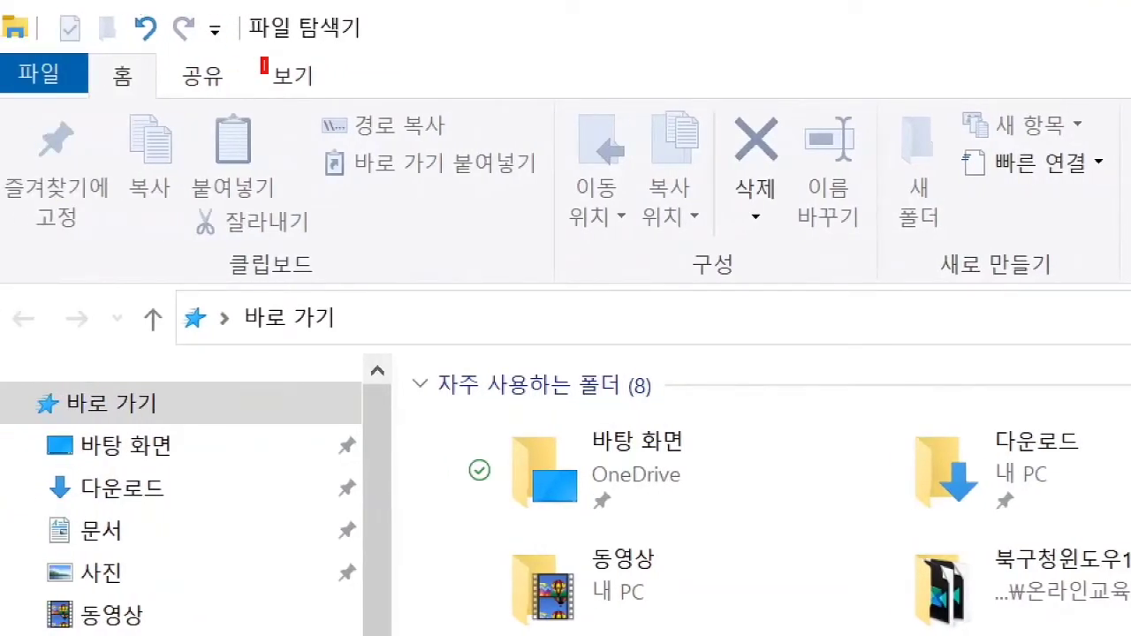
mouse_move(261, 59)
mouse_down()
mouse_move(325, 92)
mouse_move(366, 64)
mouse_up()
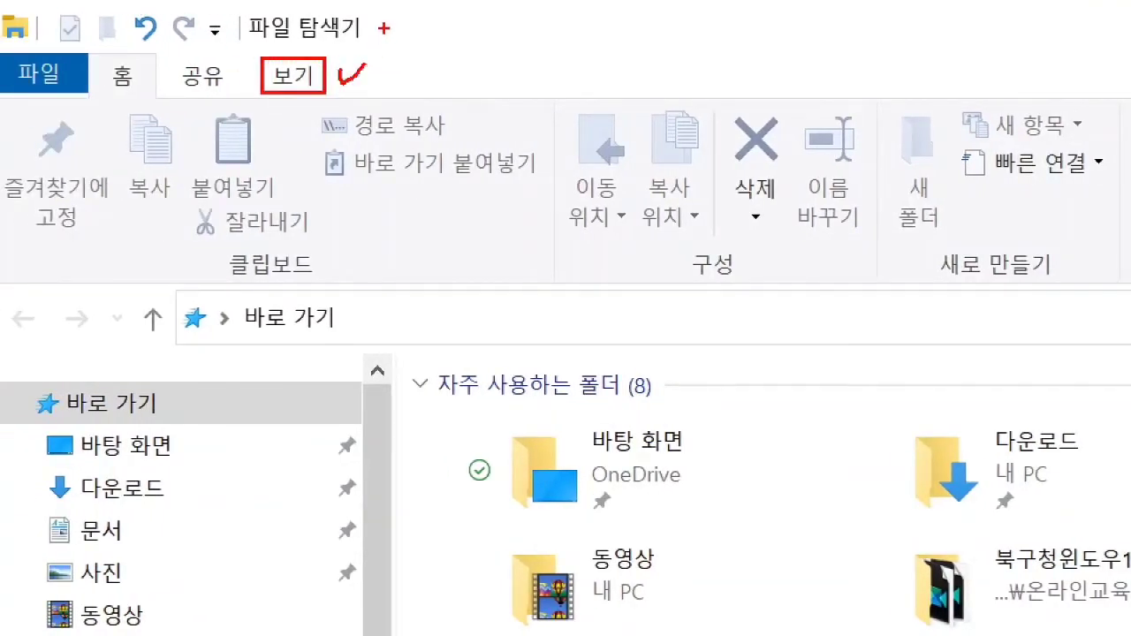
key(Escape)
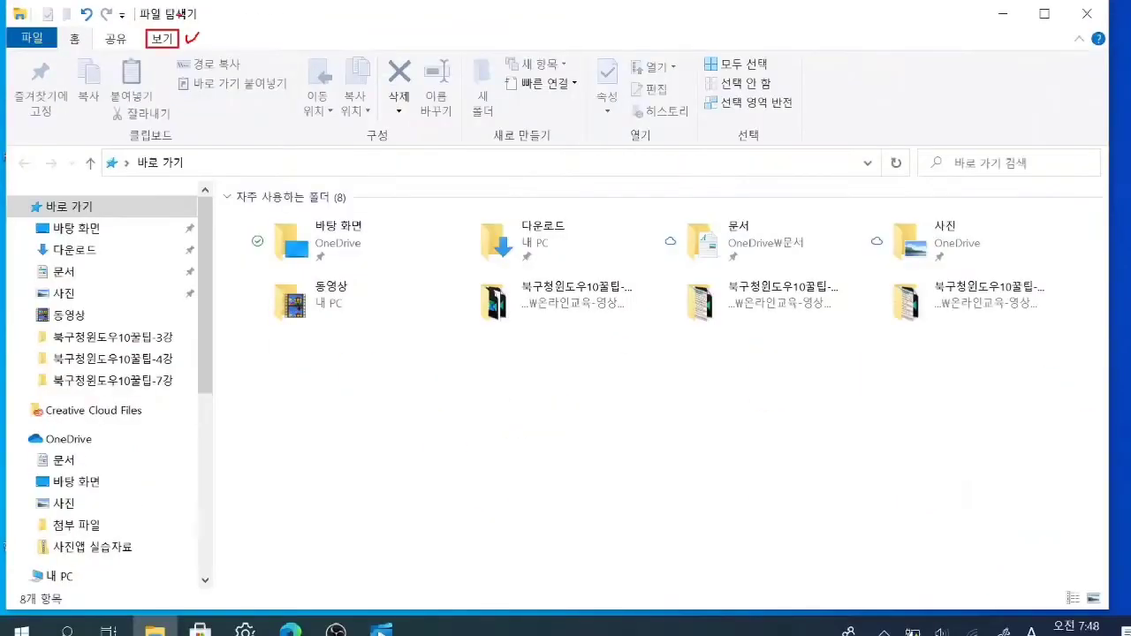
click(148, 39)
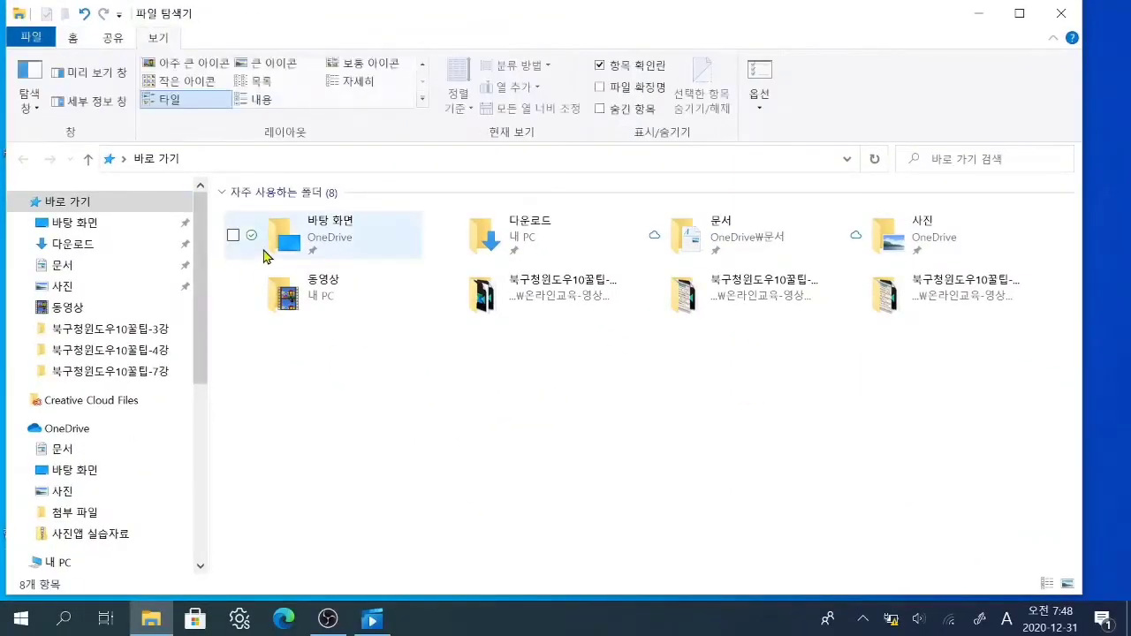
key(ctrl+1)
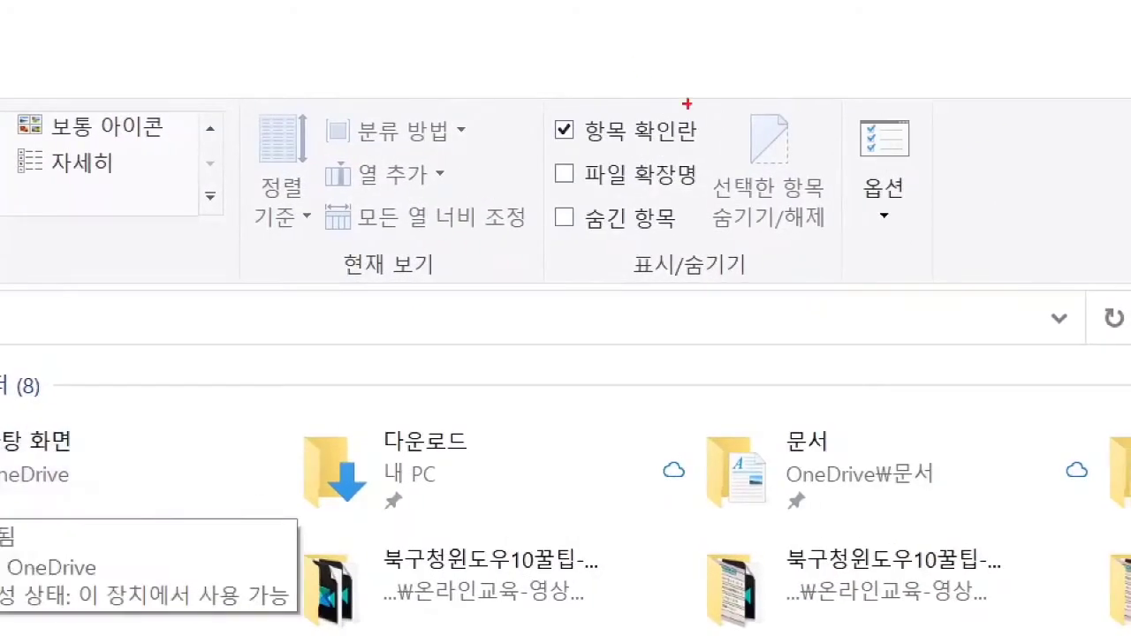
mouse_move(846, 105)
mouse_down()
mouse_move(958, 265)
mouse_move(928, 245)
mouse_up()
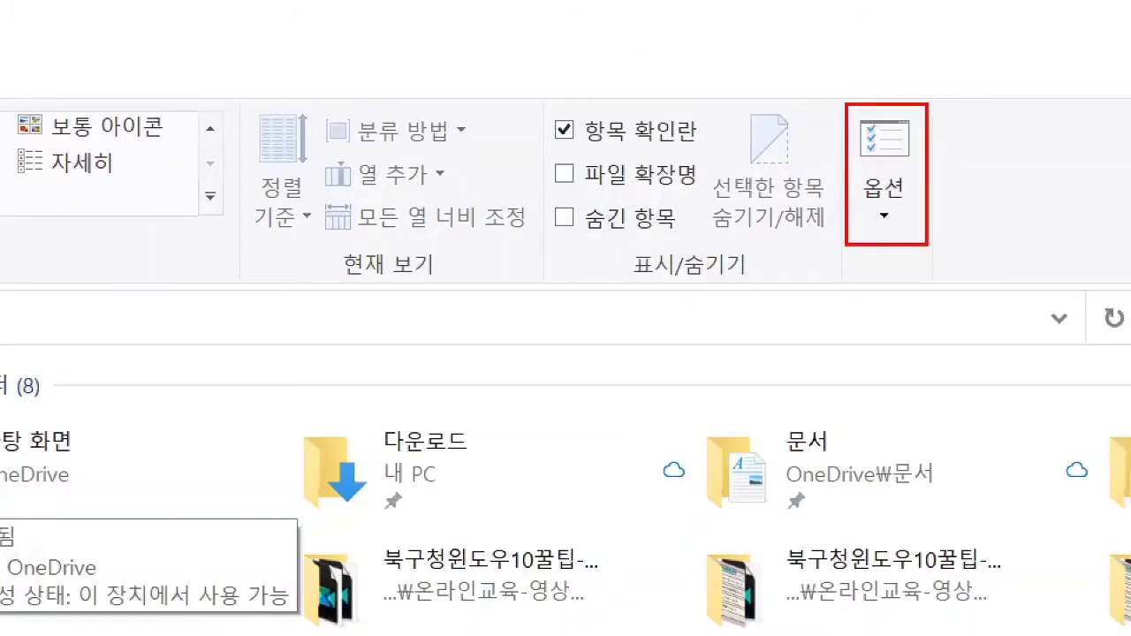
drag(937, 129, 977, 102)
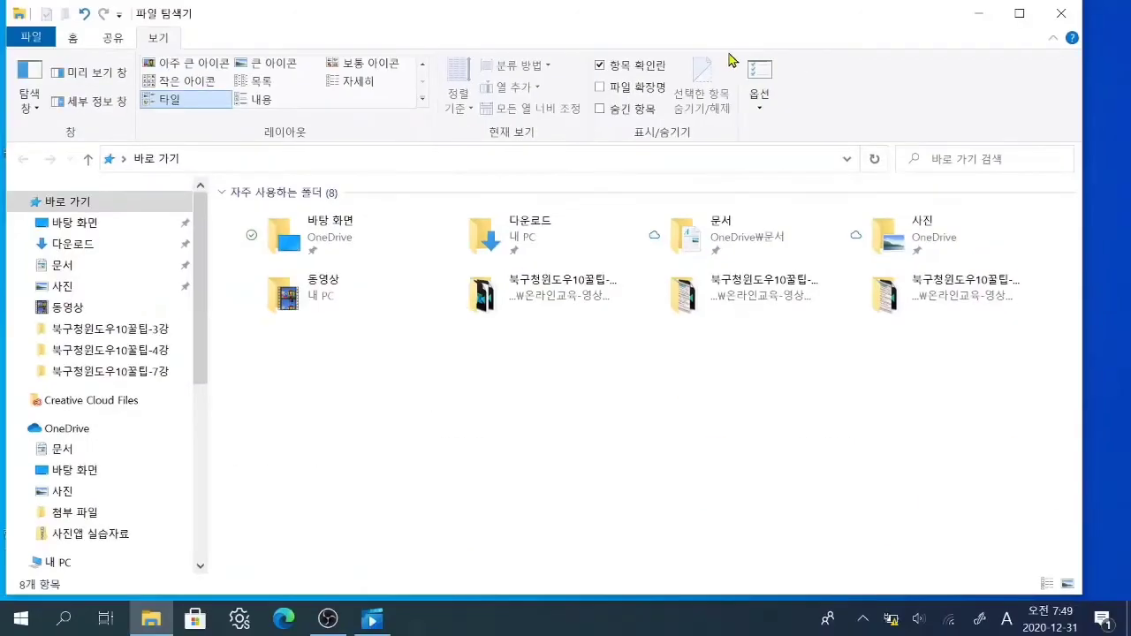
click(834, 154)
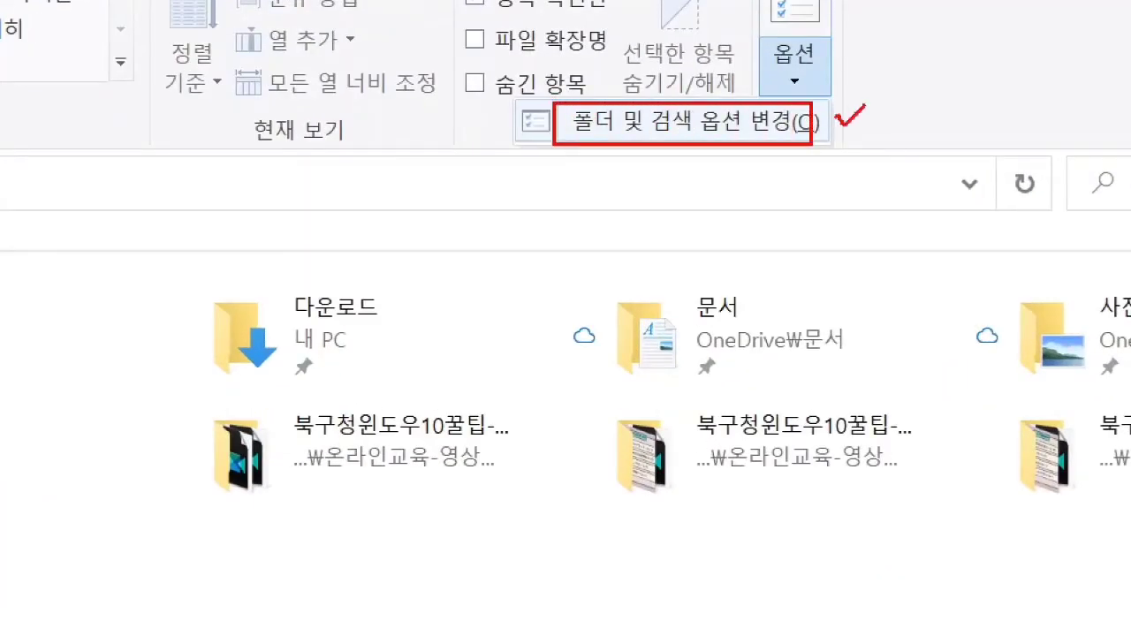
click(759, 93)
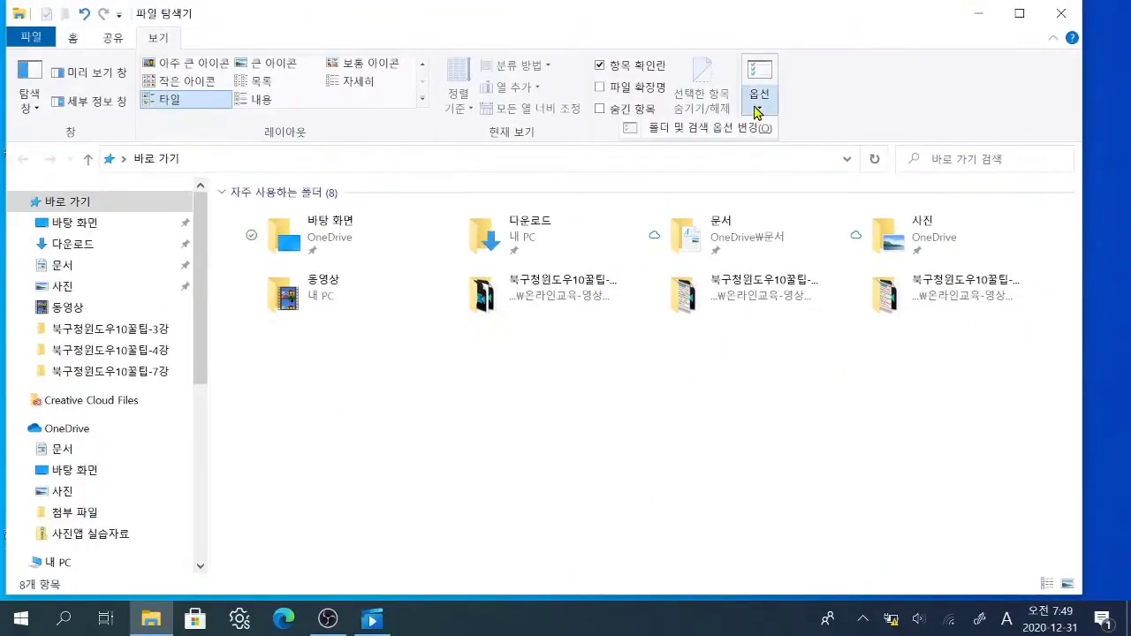
click(749, 124)
- Move the 폴더 옵션 dialog clear and examine its 파일 탐색기 열기 setting and 개인 정보 보호 options
drag(292, 84, 485, 55)
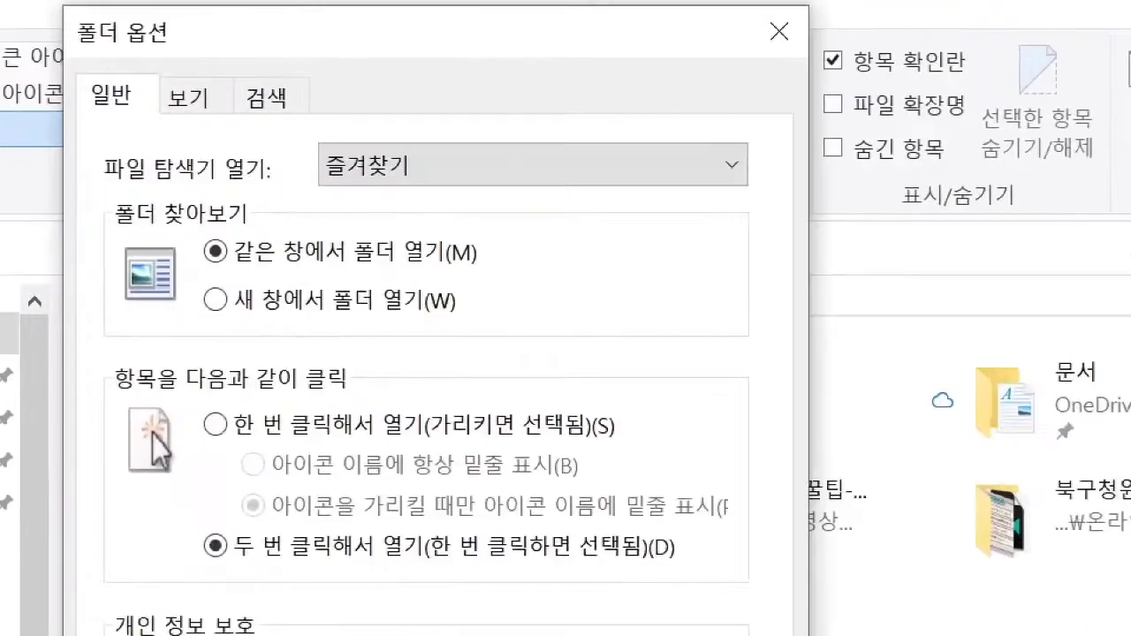
mouse_move(99, 140)
mouse_down()
mouse_move(260, 187)
mouse_move(766, 191)
mouse_up()
drag(729, 103, 764, 101)
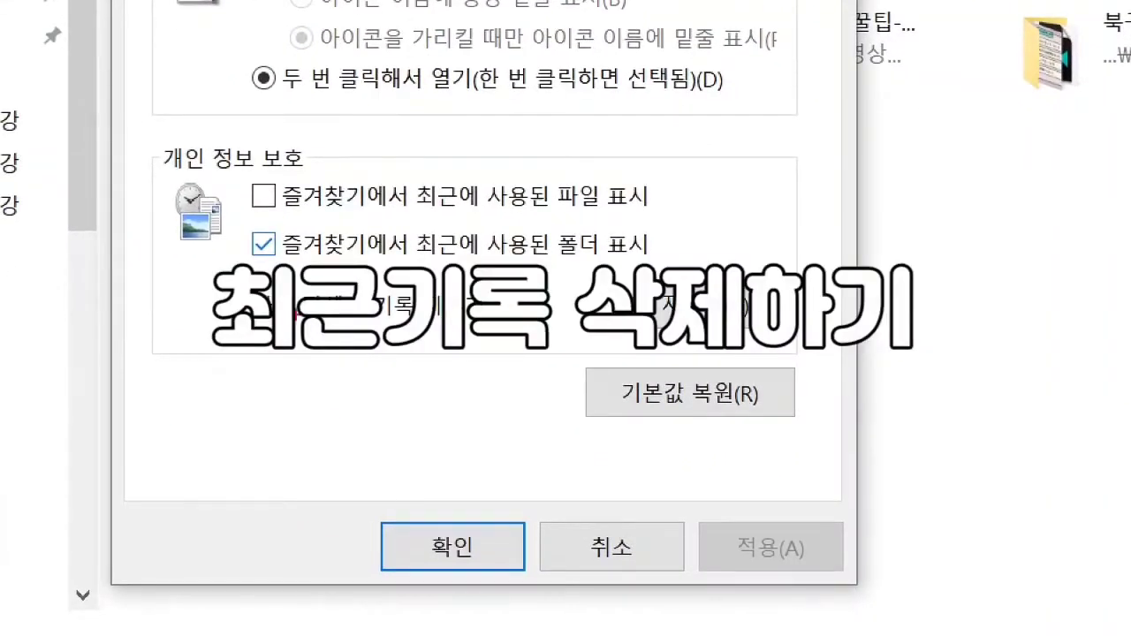
mouse_move(137, 137)
mouse_down()
mouse_move(404, 345)
mouse_move(638, 380)
mouse_move(826, 362)
mouse_up()
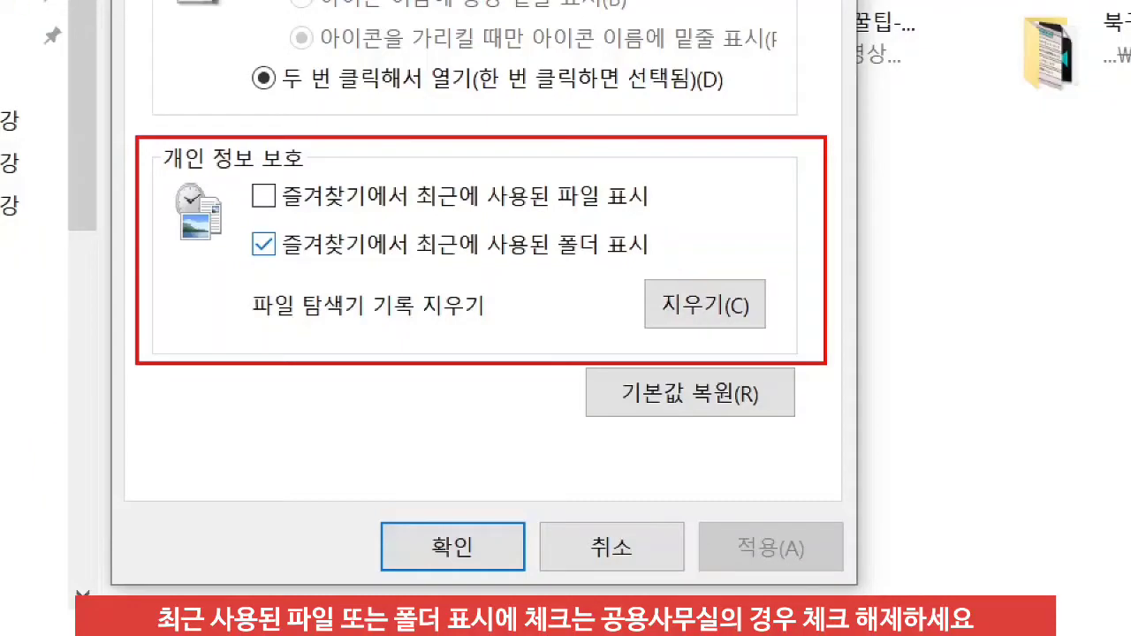
mouse_move(745, 96)
mouse_down()
mouse_move(724, 109)
mouse_move(730, 122)
mouse_move(750, 124)
mouse_move(721, 89)
mouse_move(716, 136)
mouse_move(751, 97)
mouse_up()
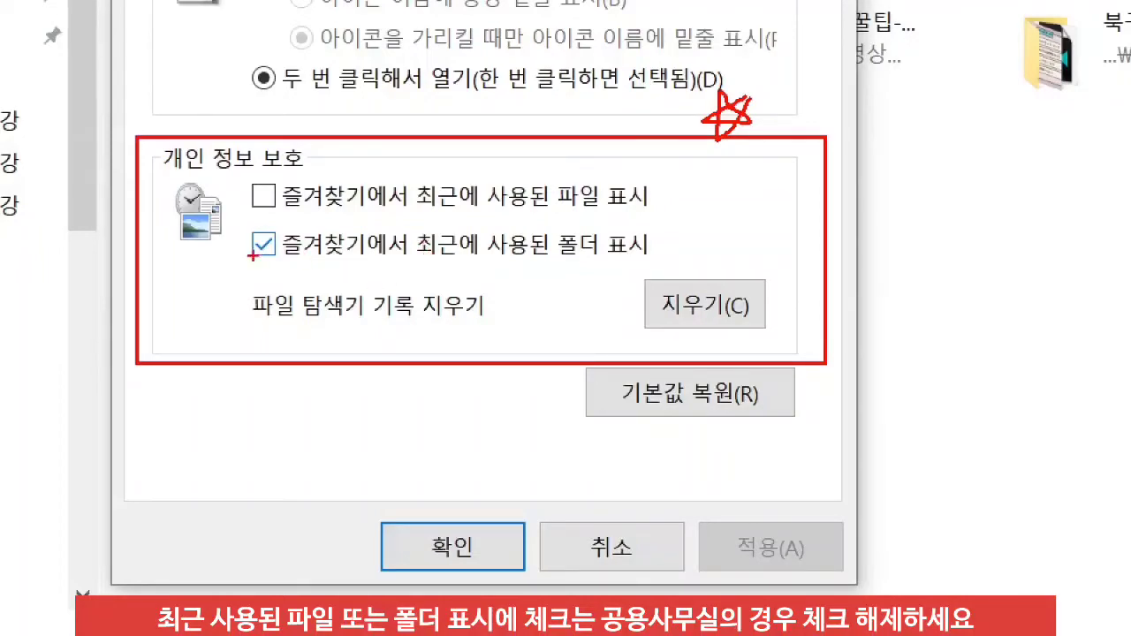
drag(248, 271, 656, 269)
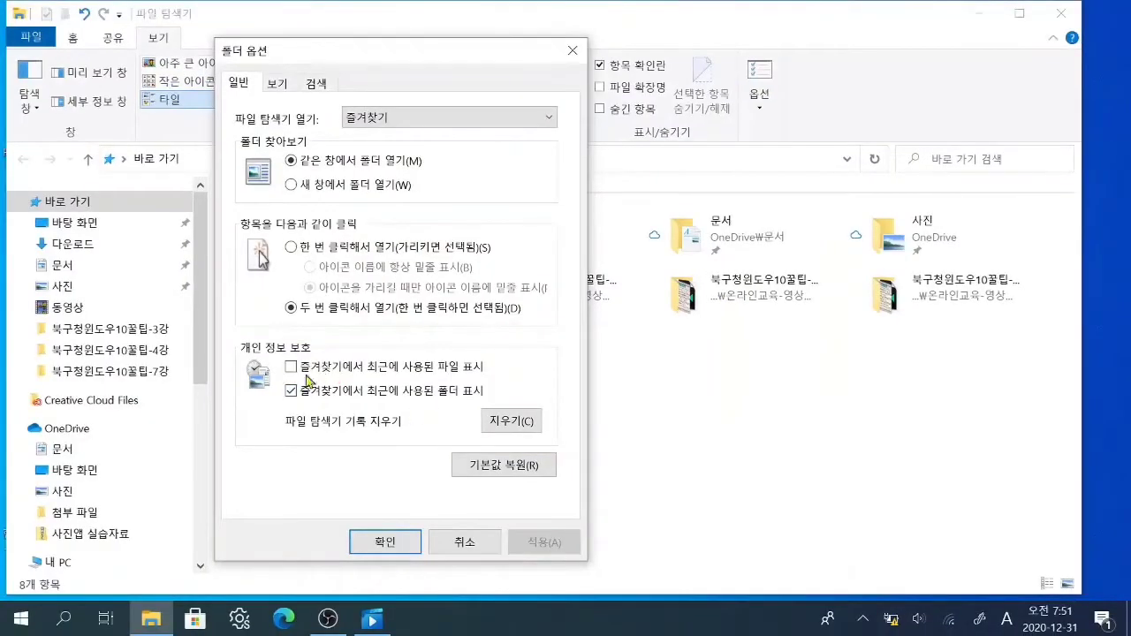
- Enable 즐겨찾기에서 최근에 사용된 파일 표시 under 개인 정보 보호 and accept the folder options
click(292, 367)
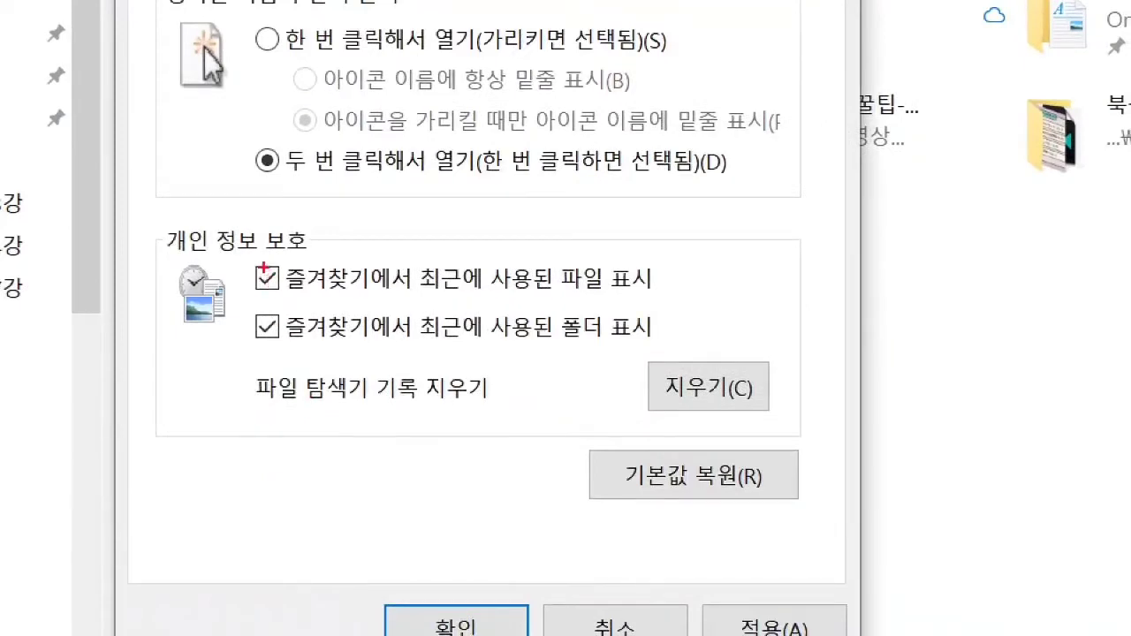
mouse_move(235, 257)
mouse_down()
mouse_move(239, 292)
mouse_move(307, 344)
mouse_up()
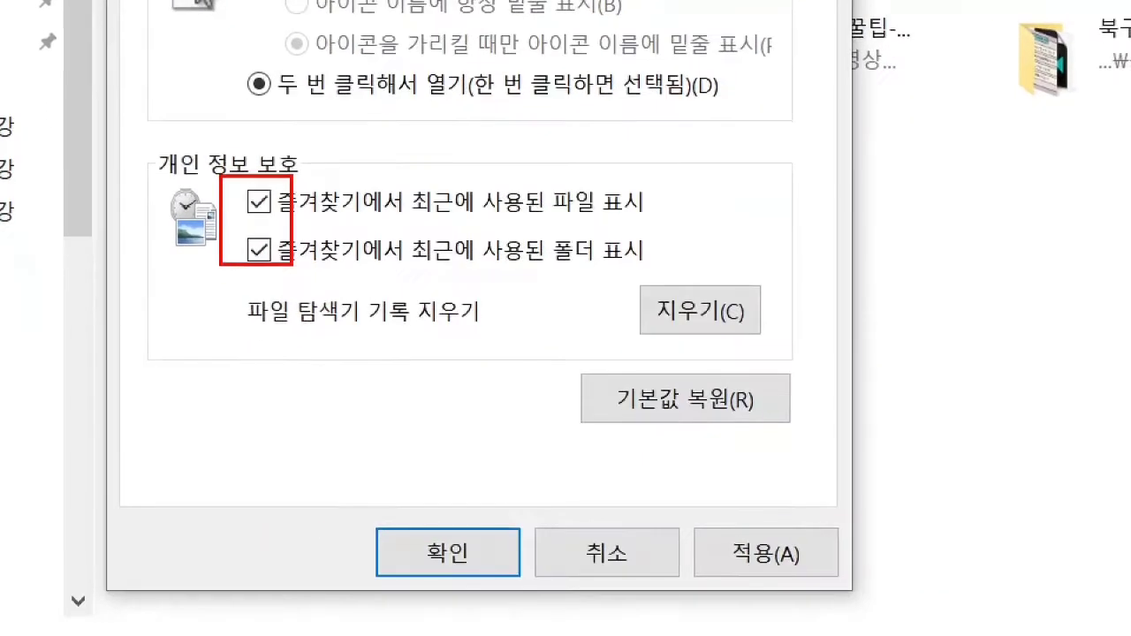
mouse_move(467, 498)
mouse_down()
mouse_move(470, 527)
mouse_move(530, 483)
mouse_up()
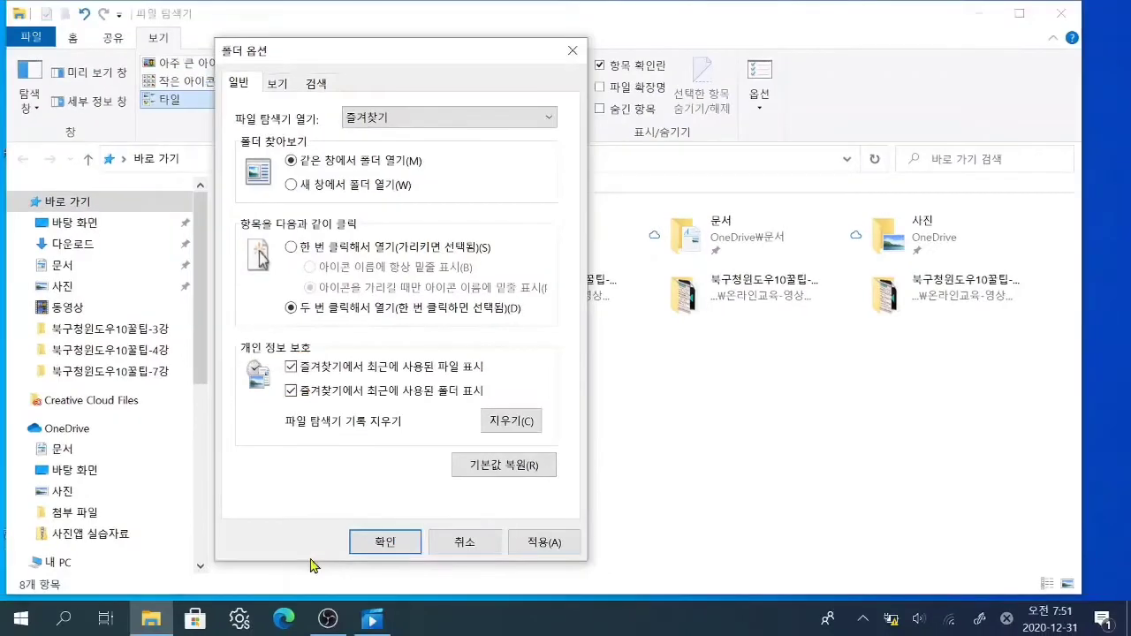
key(Return)
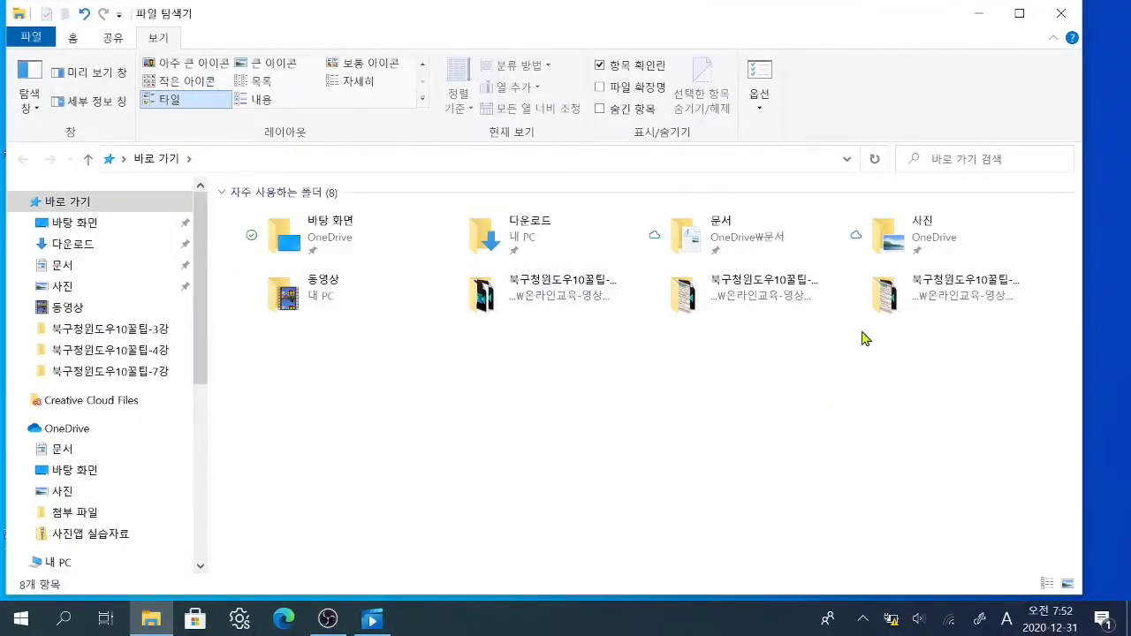
- Close the File Explorer window and open the 수업용샘플 folder on the desktop
click(1061, 13)
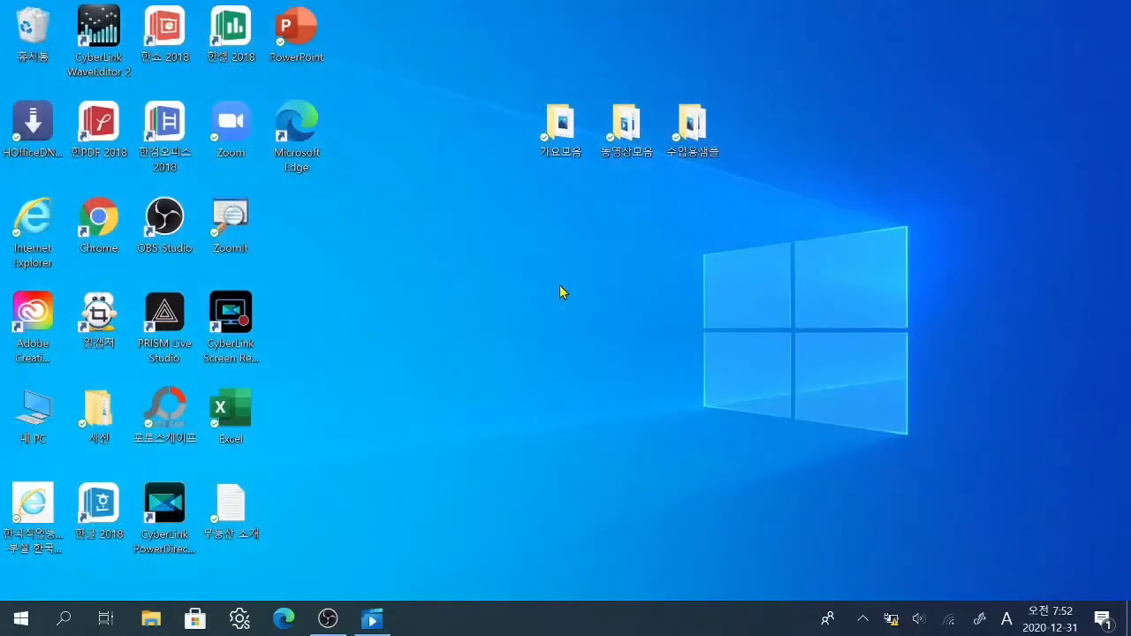
click(701, 135)
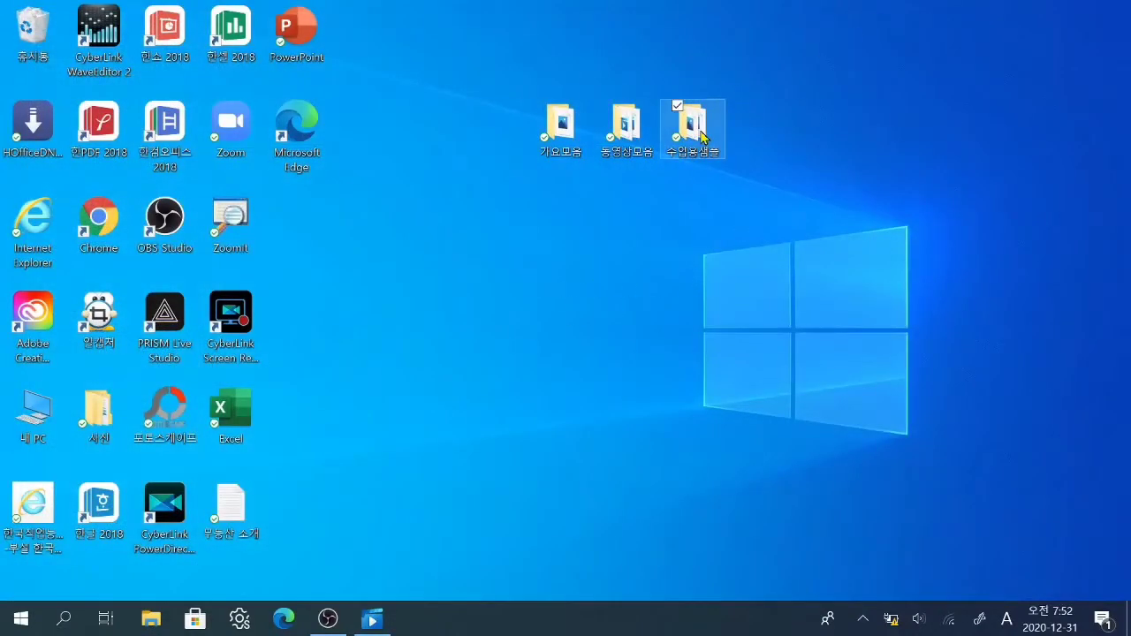
double_click(701, 135)
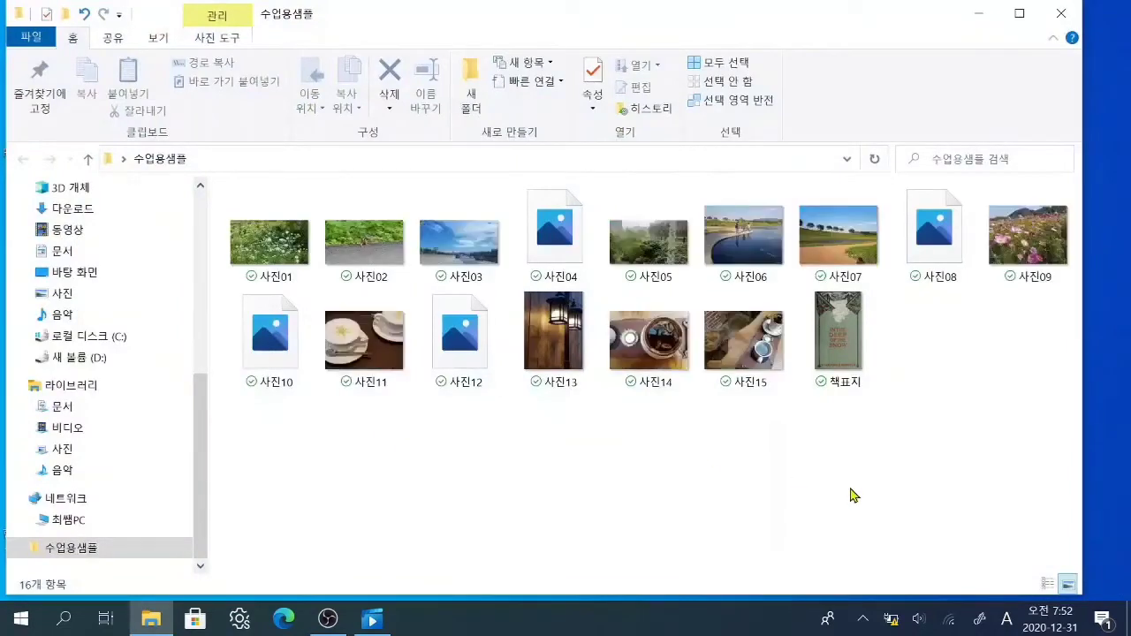
- View the pictures 사진02 and 사진07 one after the other, and close the 수업용샘플 folder window
click(358, 251)
double_click(358, 252)
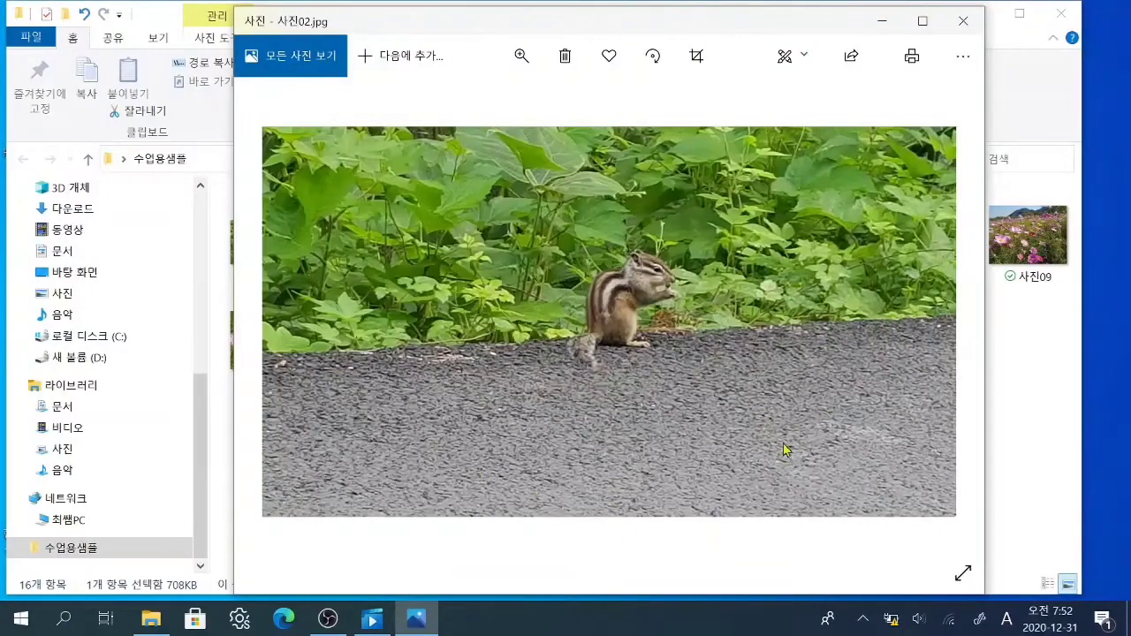
click(963, 20)
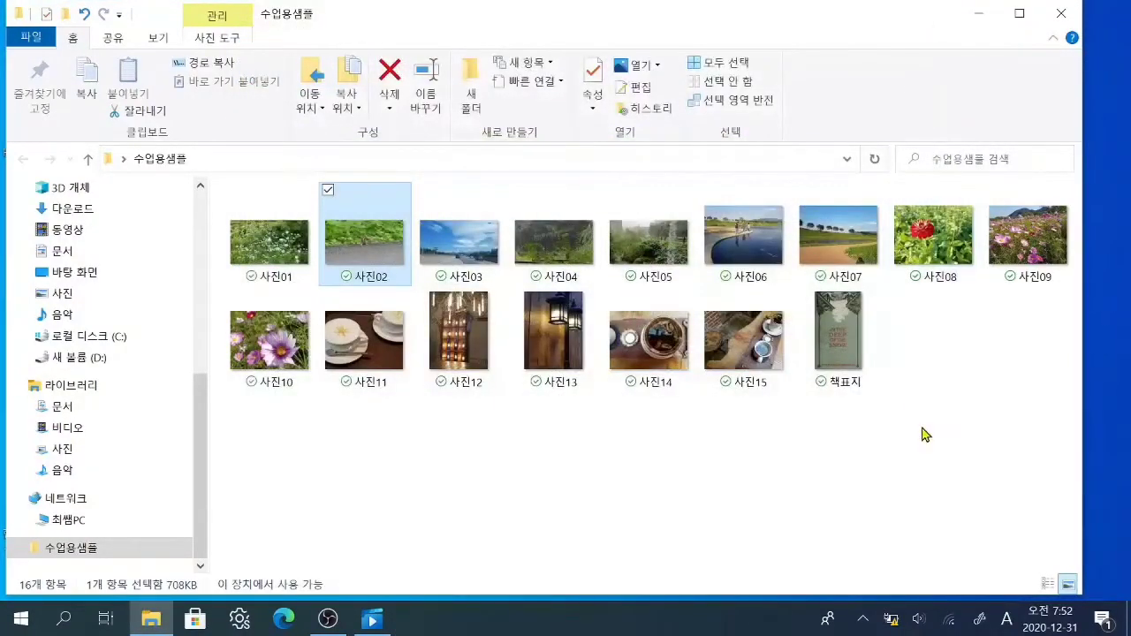
click(837, 435)
double_click(851, 246)
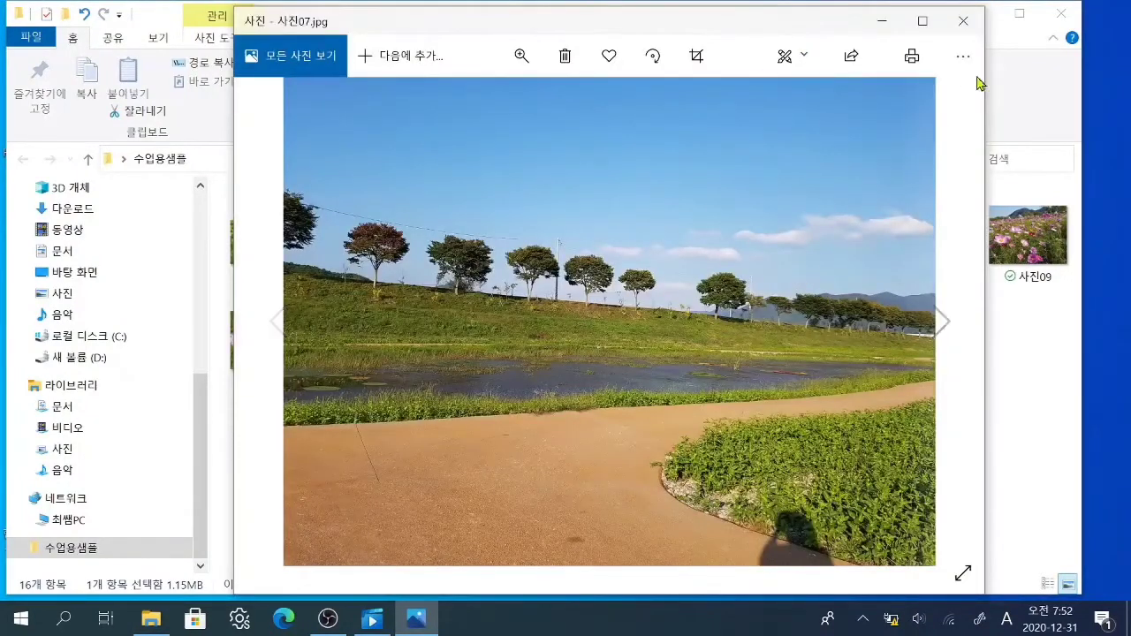
click(963, 22)
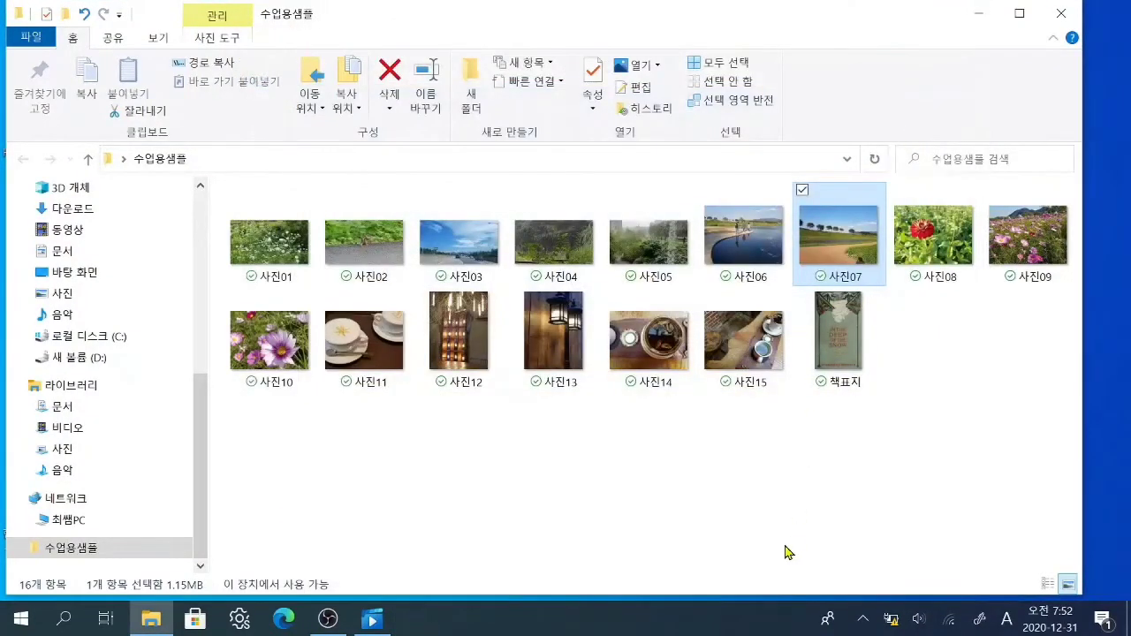
click(528, 513)
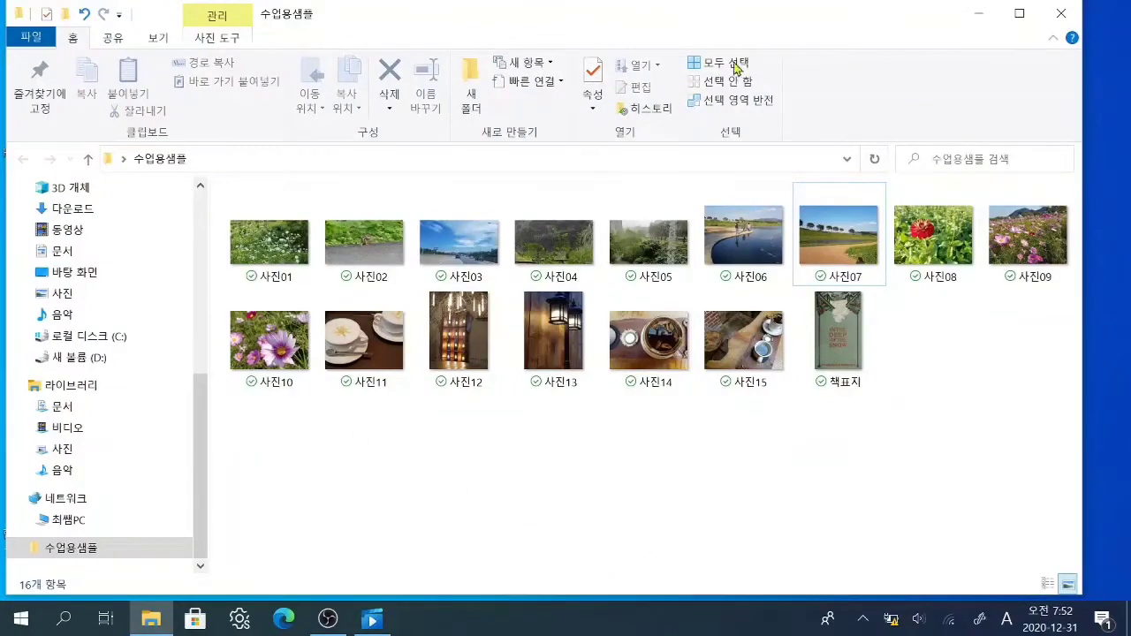
click(1057, 19)
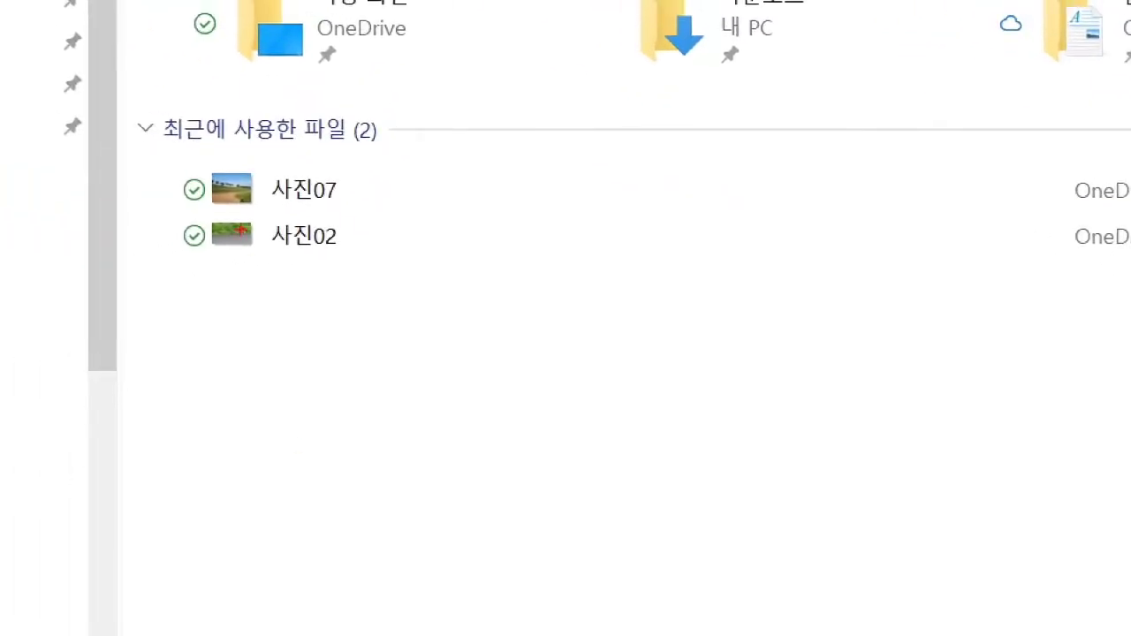
- Examine the 최근에 사용한 파일 list in File Explorer for the entries 사진07 and 사진02
mouse_move(138, 109)
mouse_down()
mouse_move(146, 171)
mouse_move(401, 282)
mouse_move(547, 279)
mouse_up()
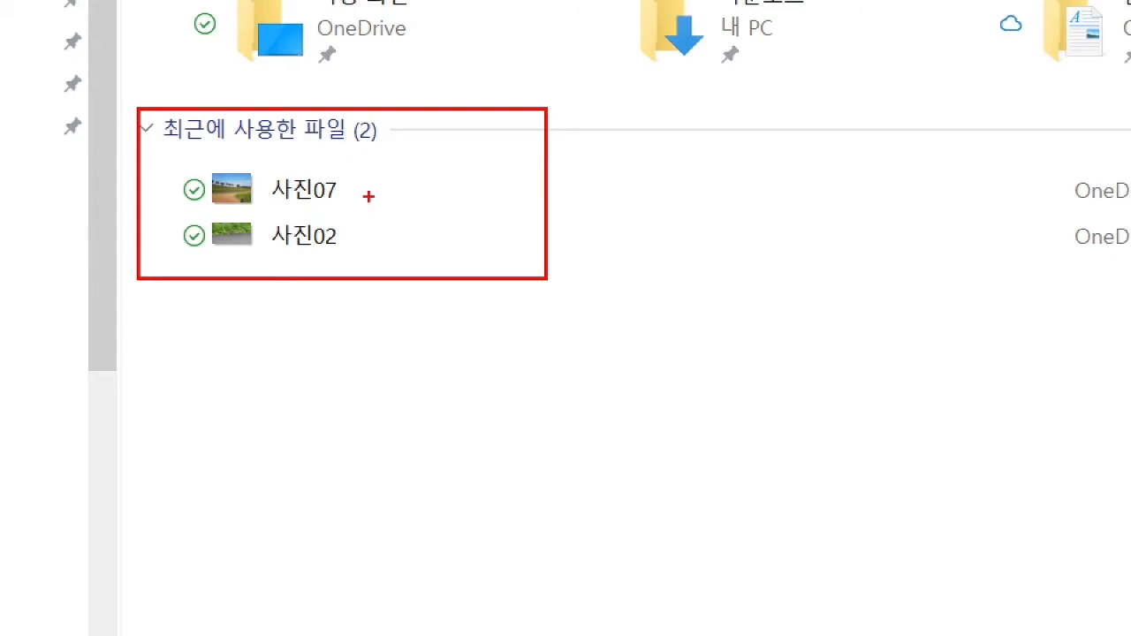
drag(361, 179, 363, 187)
mouse_move(356, 226)
mouse_down()
mouse_move(371, 218)
mouse_move(371, 177)
mouse_up()
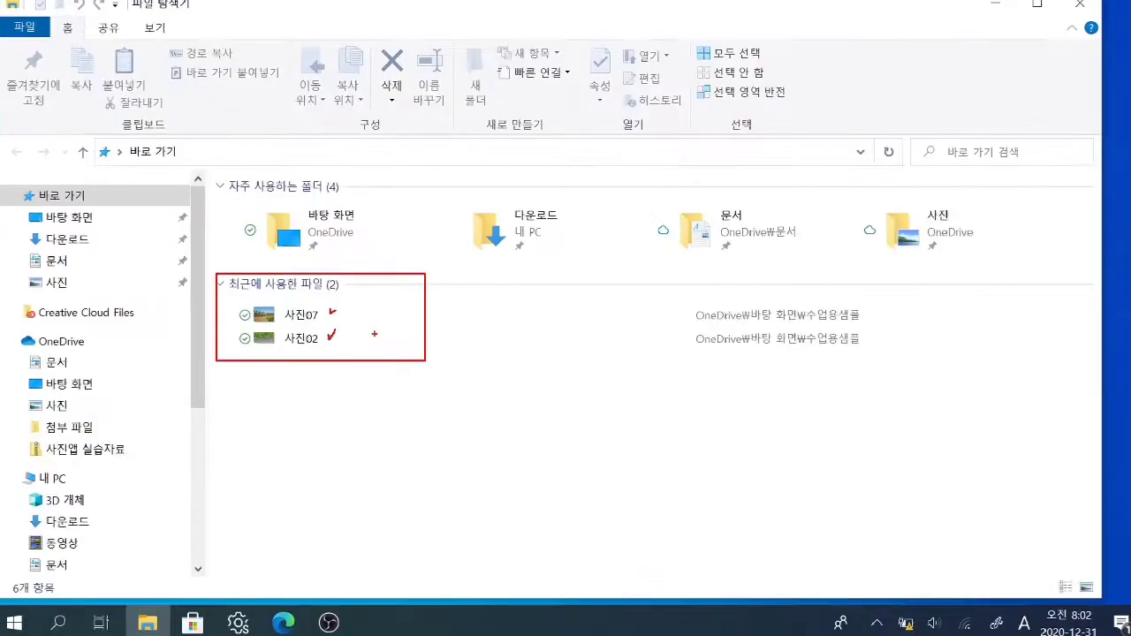
key(Escape)
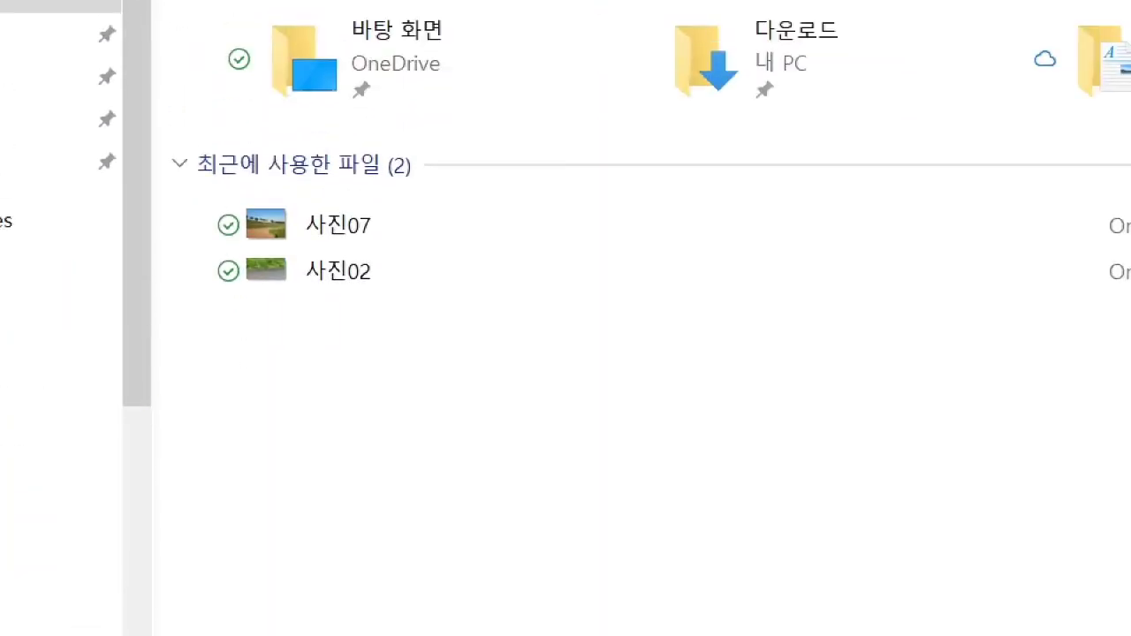
drag(514, 250, 396, 382)
drag(433, 259, 508, 394)
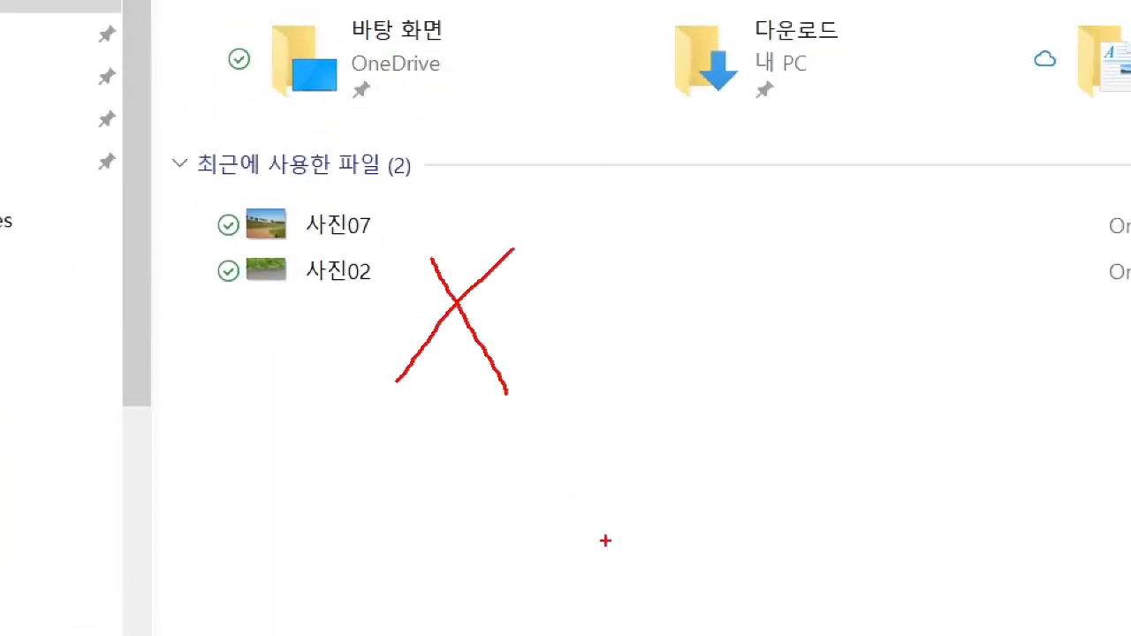
key(Escape)
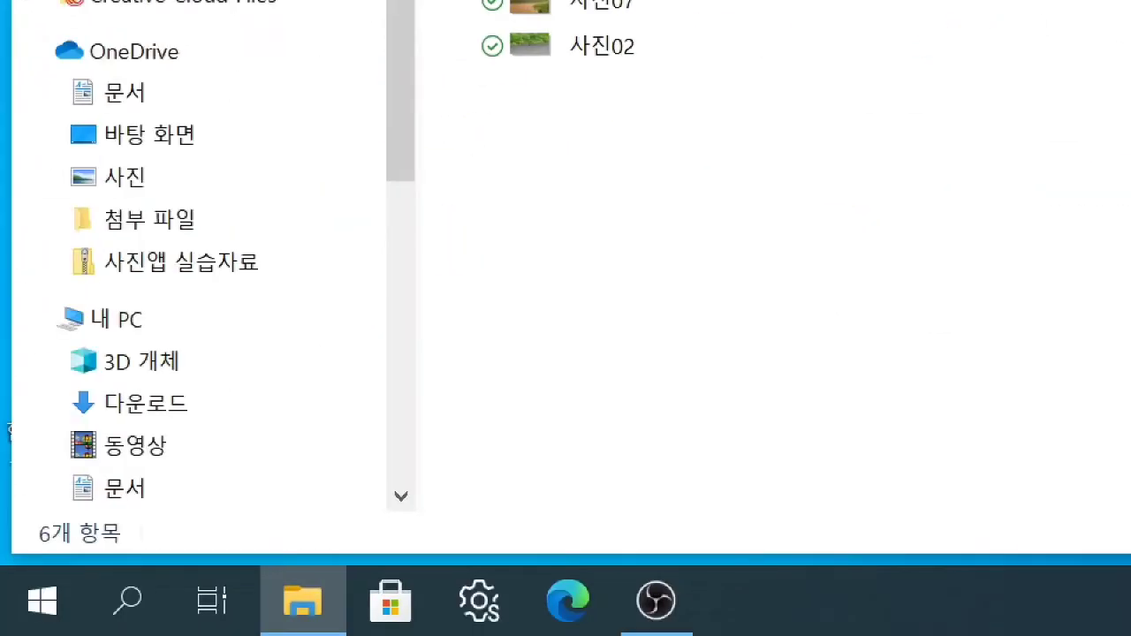
- Open the Windows Settings app
drag(20, 575, 78, 635)
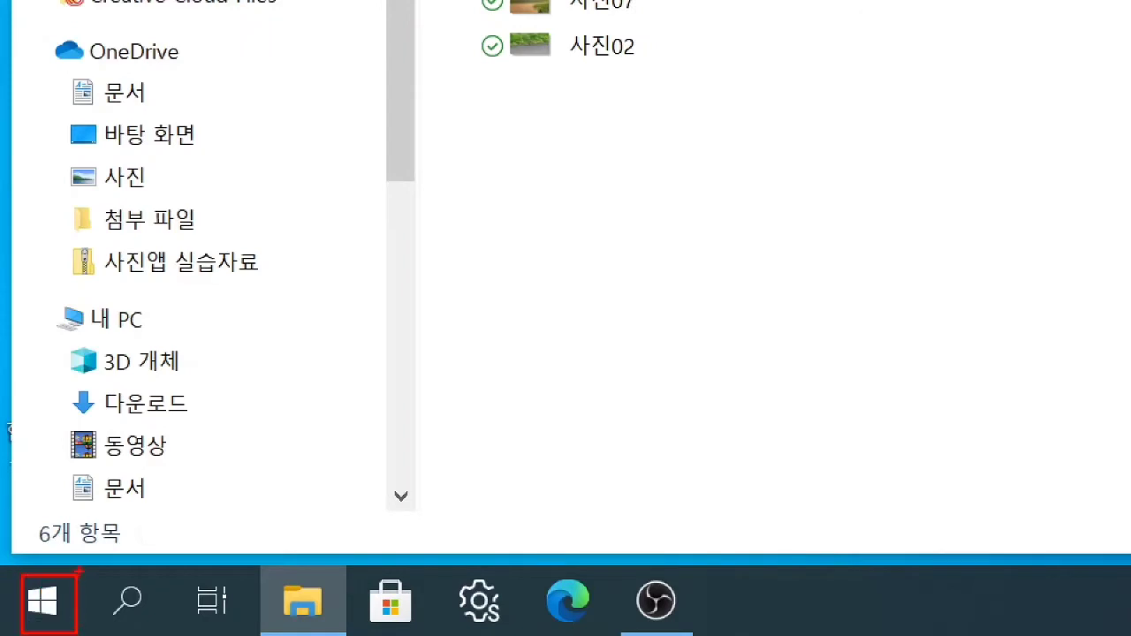
mouse_move(80, 571)
mouse_down()
mouse_move(92, 584)
mouse_move(113, 559)
mouse_up()
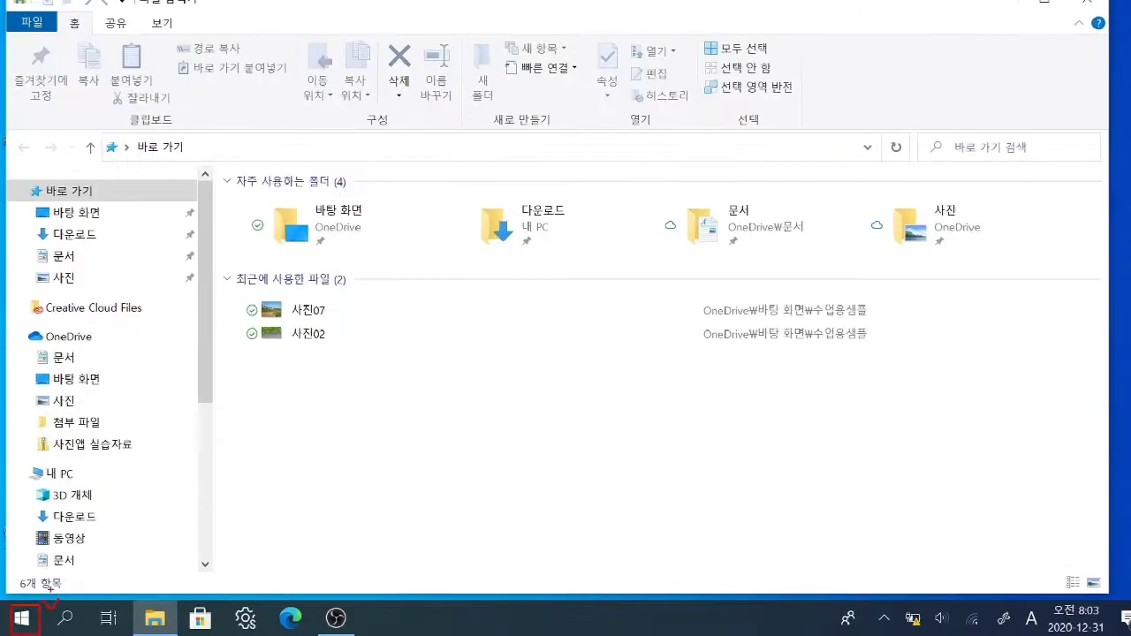
click(42, 601)
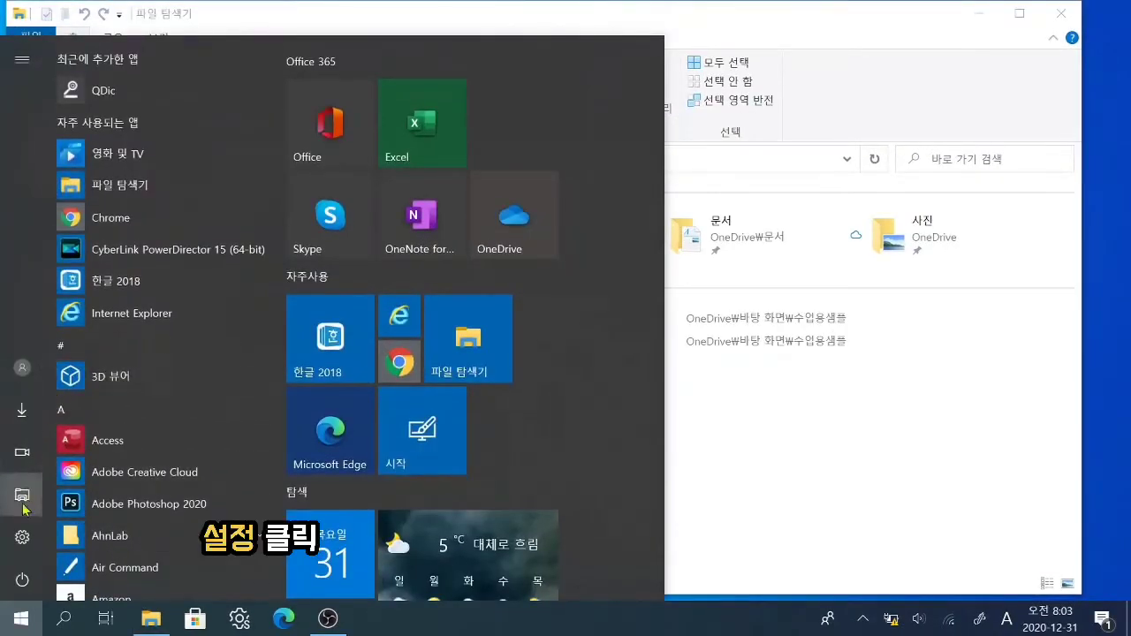
mouse_move(22, 543)
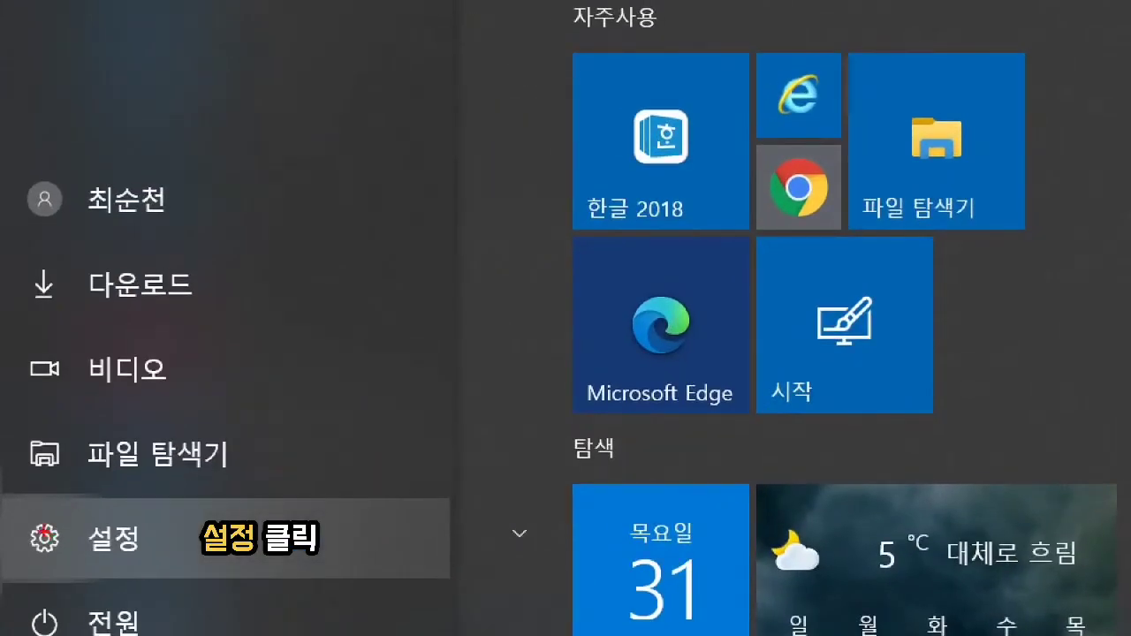
drag(15, 521, 40, 520)
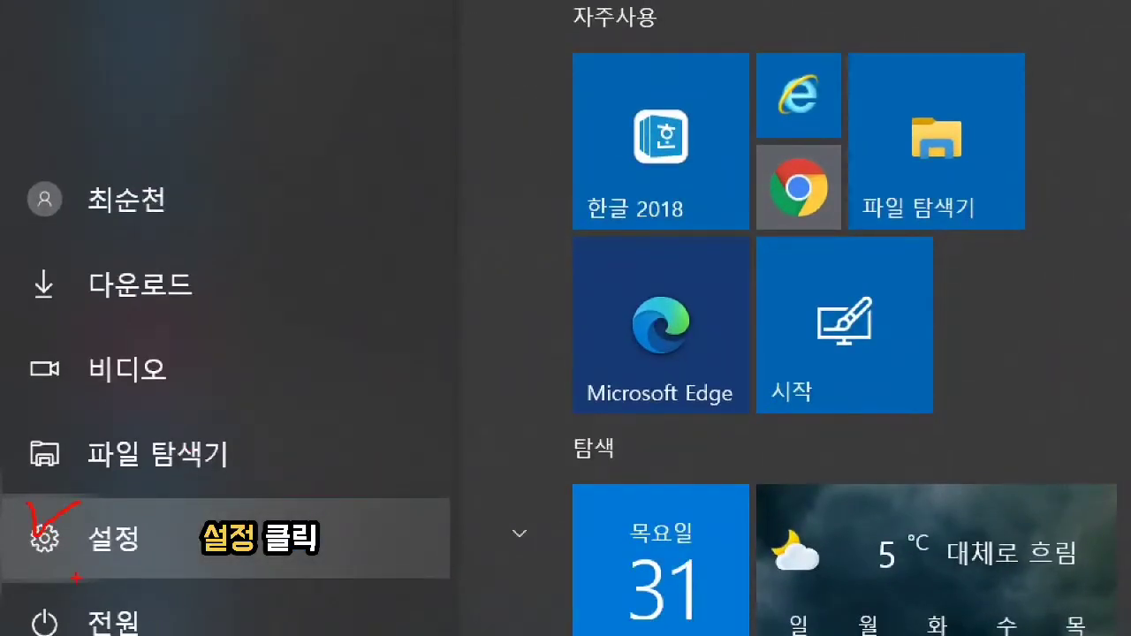
key(Escape)
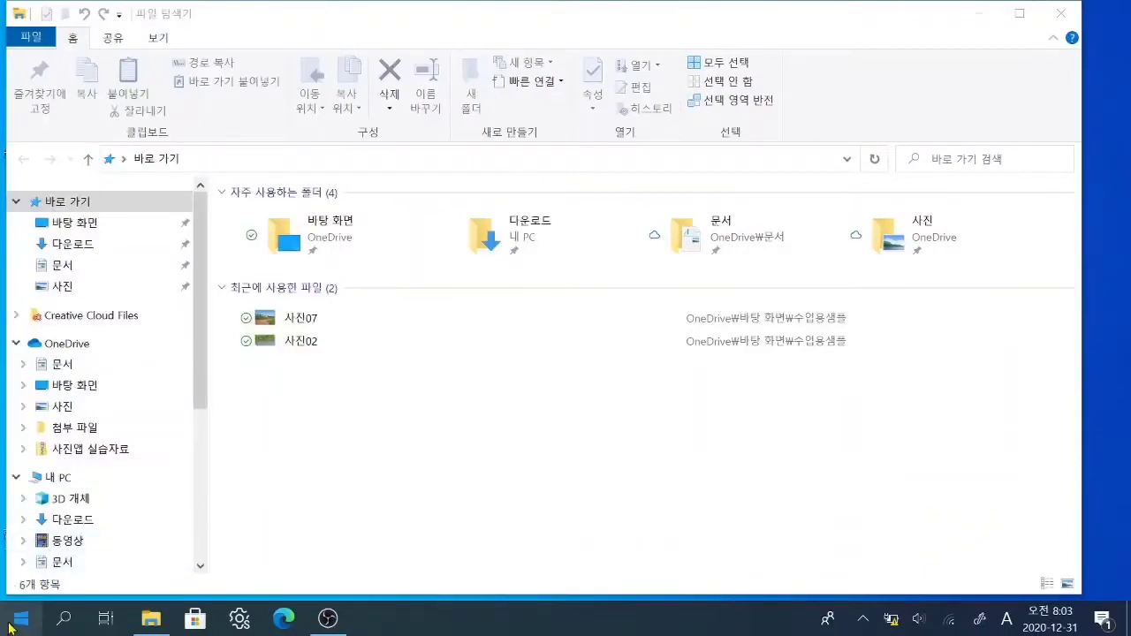
click(18, 621)
mouse_move(122, 498)
click(53, 536)
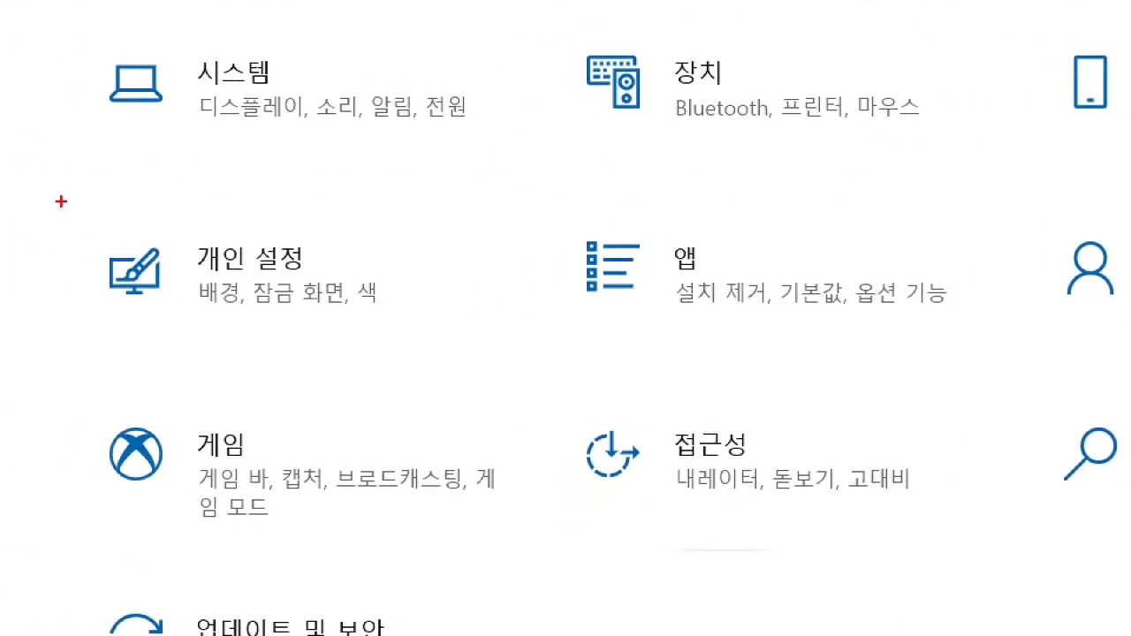
- Open the 시작 page of the 개인 설정 category in Windows Settings
drag(62, 228, 419, 329)
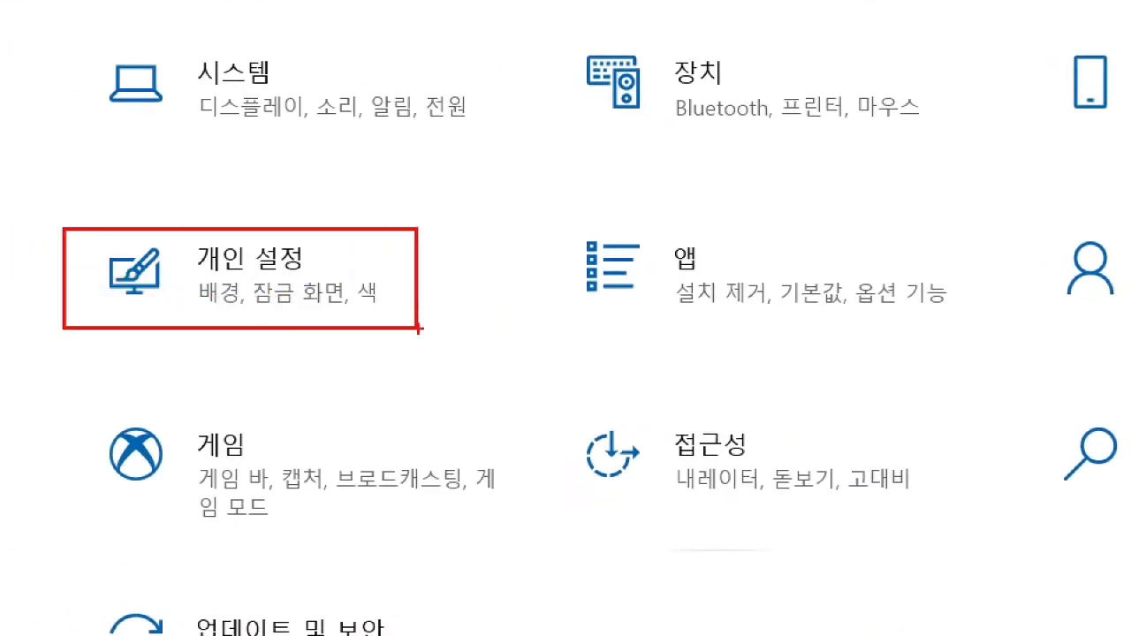
mouse_move(440, 251)
mouse_down()
mouse_move(450, 263)
mouse_move(470, 237)
mouse_up()
key(Escape)
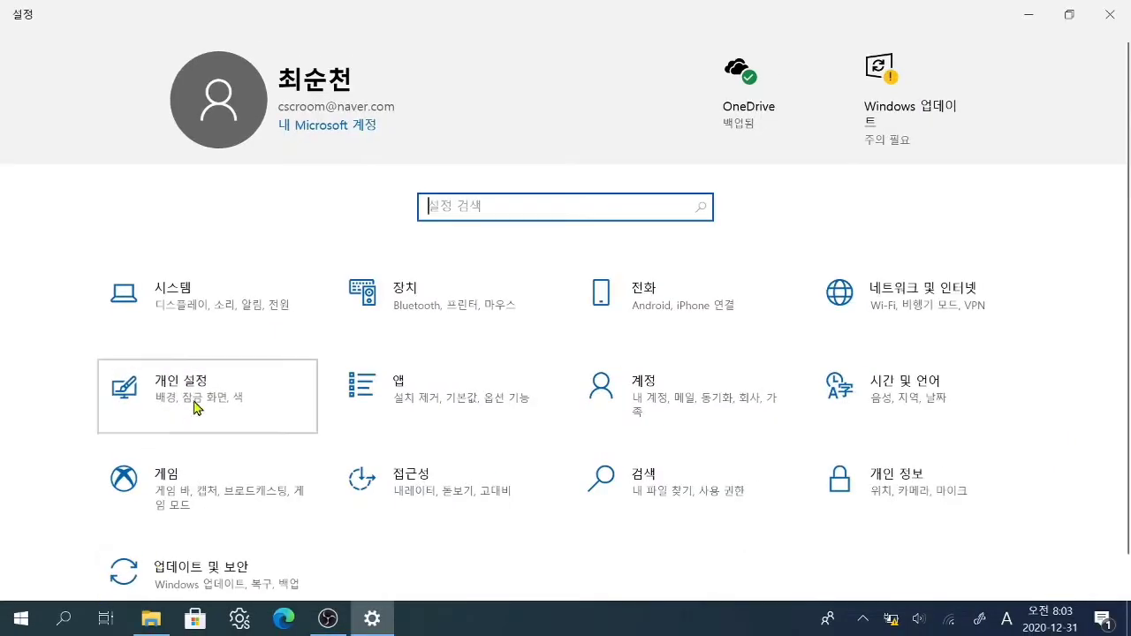
click(195, 406)
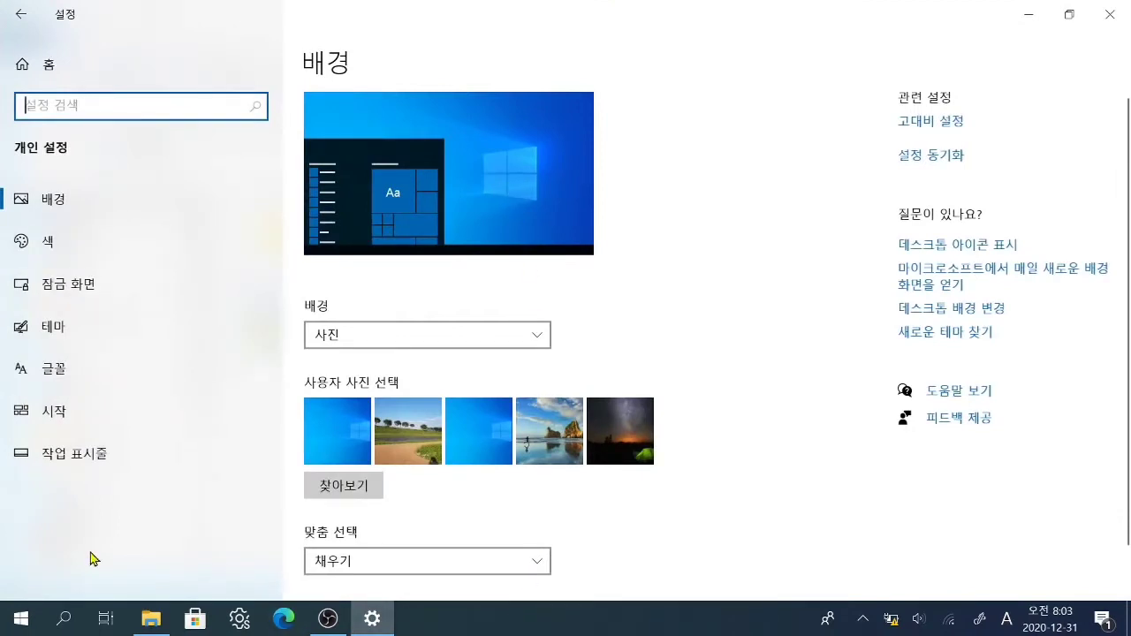
key(ctrl+1)
drag(10, 394, 14, 425)
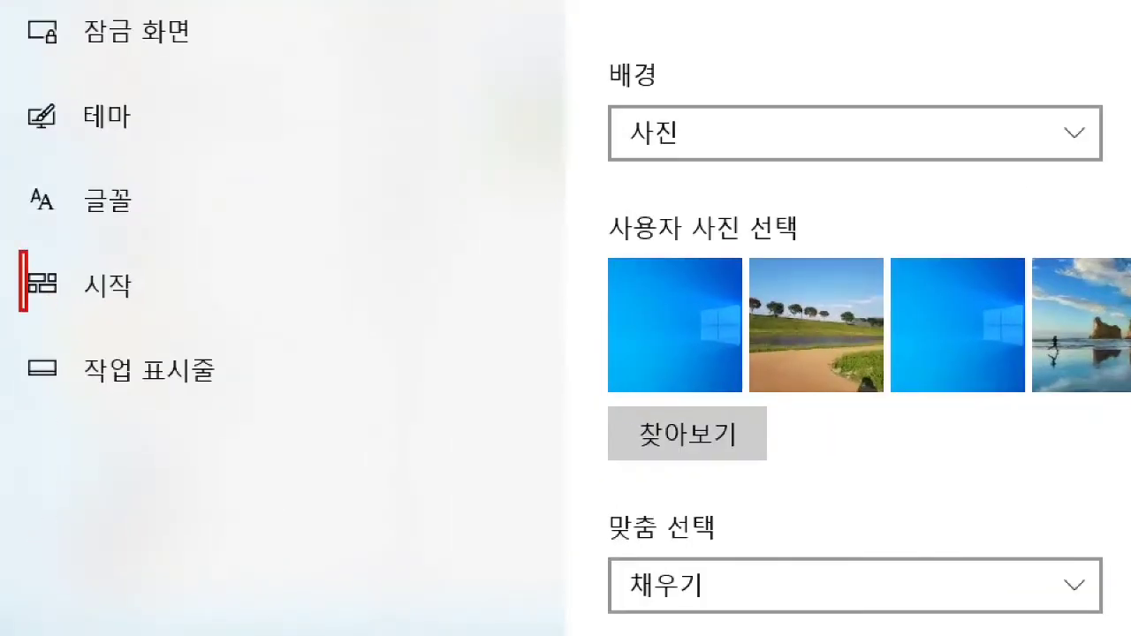
drag(26, 311, 143, 320)
mouse_move(166, 274)
mouse_down()
mouse_move(178, 293)
mouse_move(203, 263)
mouse_up()
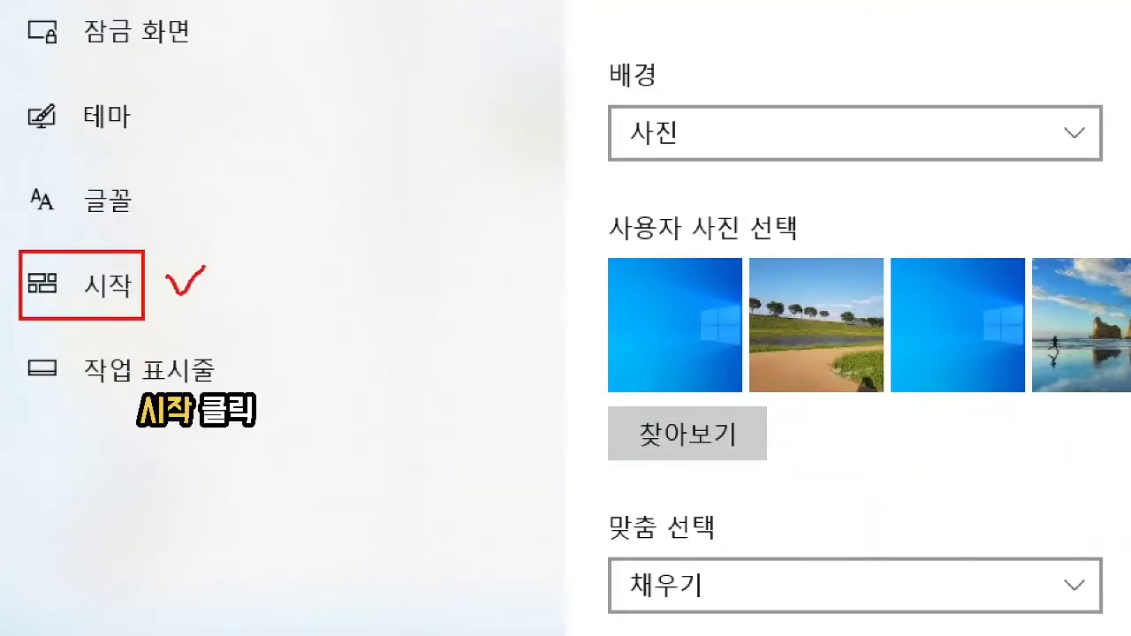
click(163, 320)
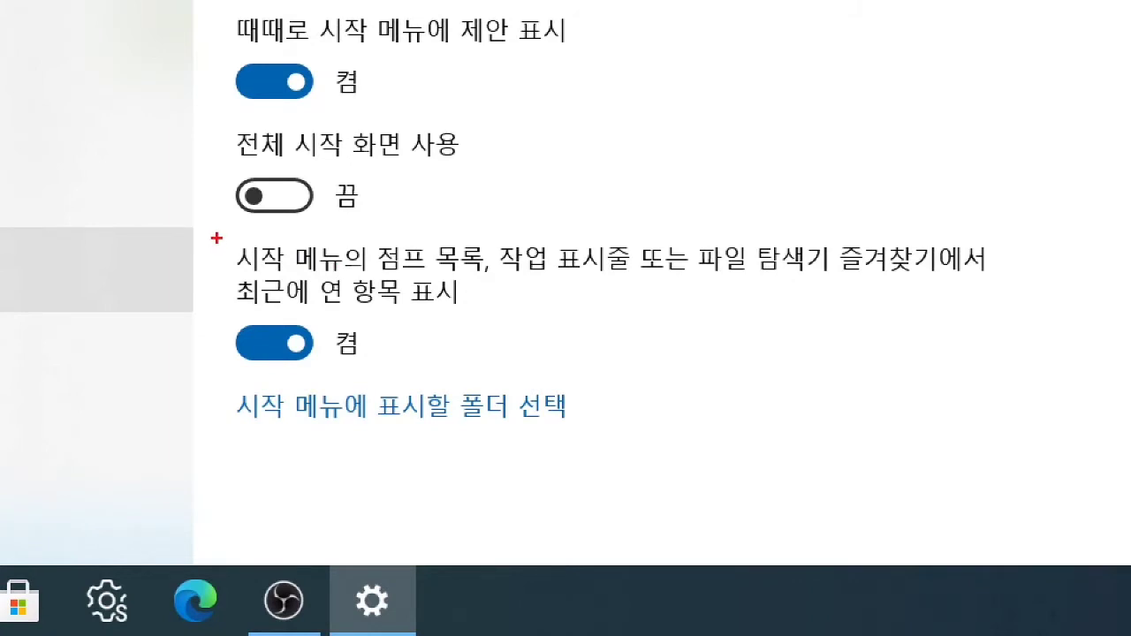
- Check the 시작 option for showing recently opened items in jump lists and File Explorer 즐겨찾기, and close Settings
mouse_move(217, 238)
mouse_down()
mouse_move(220, 321)
mouse_move(556, 397)
mouse_move(1016, 373)
mouse_up()
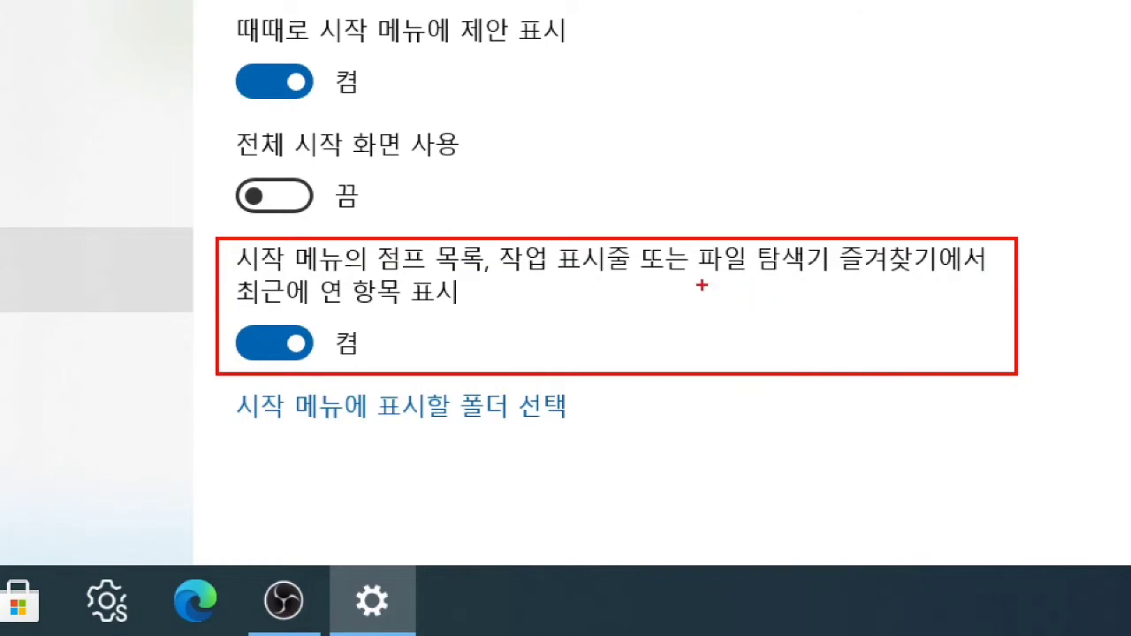
drag(700, 283, 986, 285)
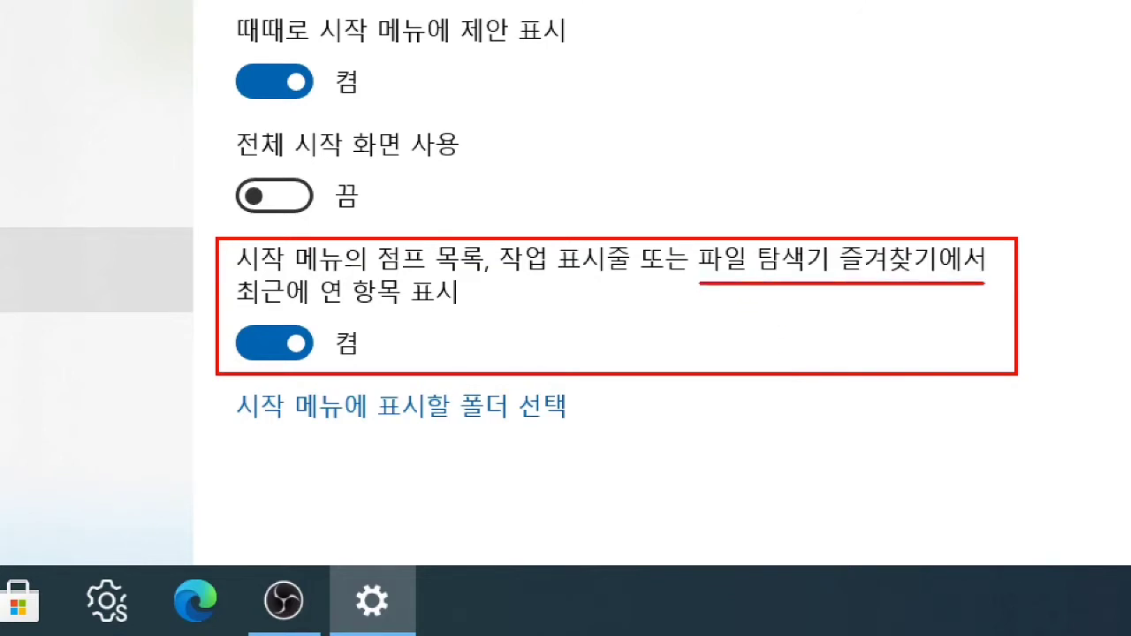
mouse_move(234, 309)
mouse_down()
mouse_move(467, 310)
mouse_move(504, 282)
mouse_up()
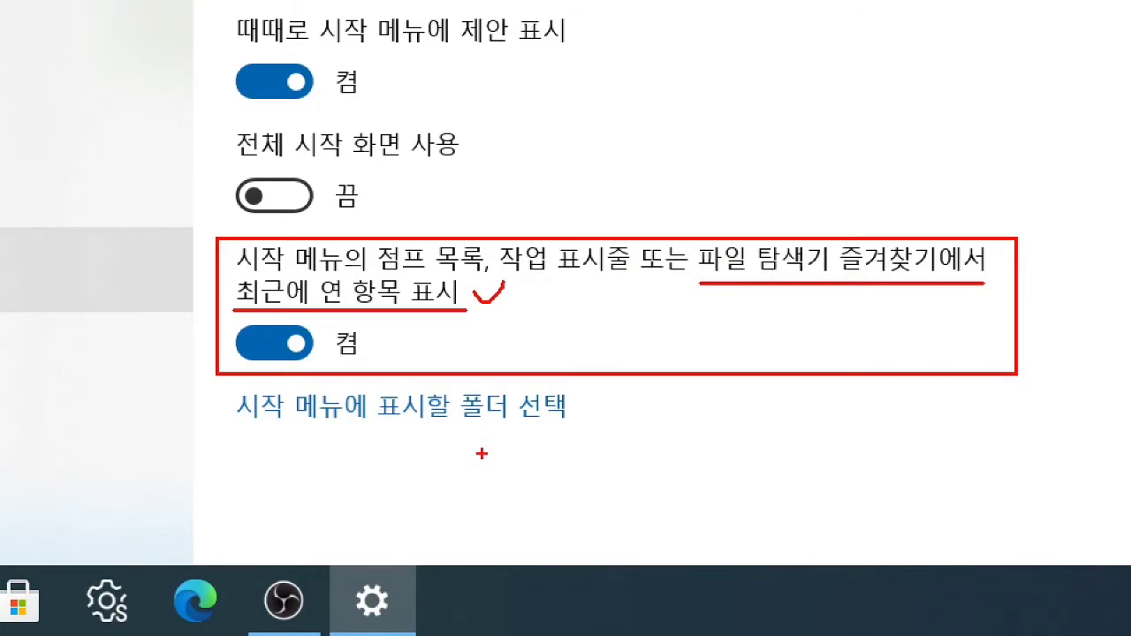
mouse_move(386, 325)
mouse_down()
mouse_move(389, 350)
mouse_move(402, 316)
mouse_up()
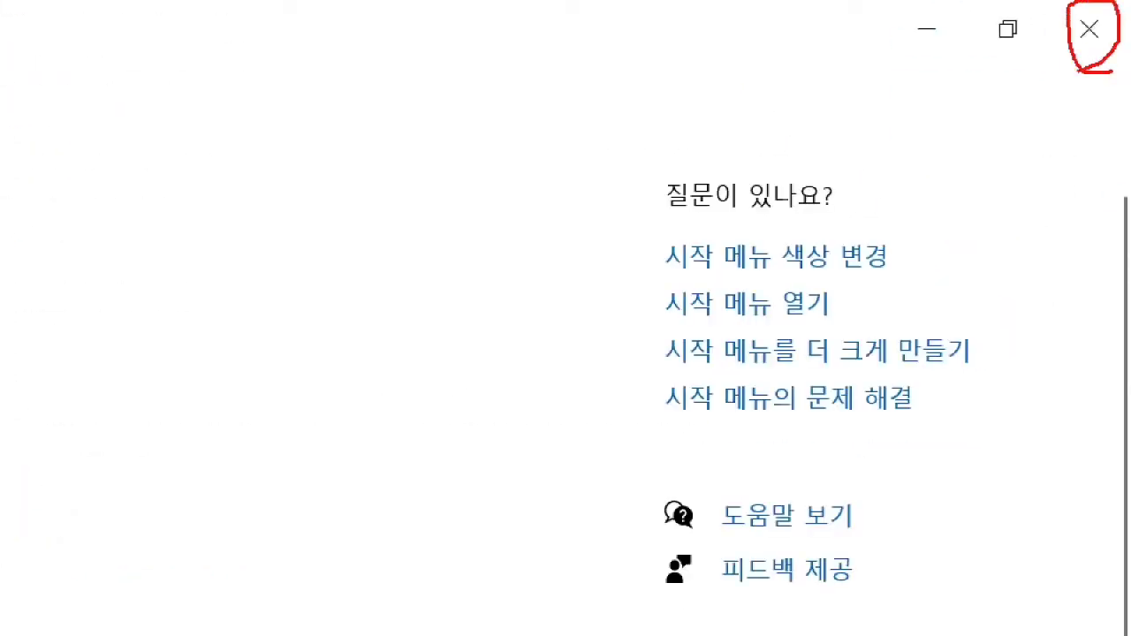
click(1089, 29)
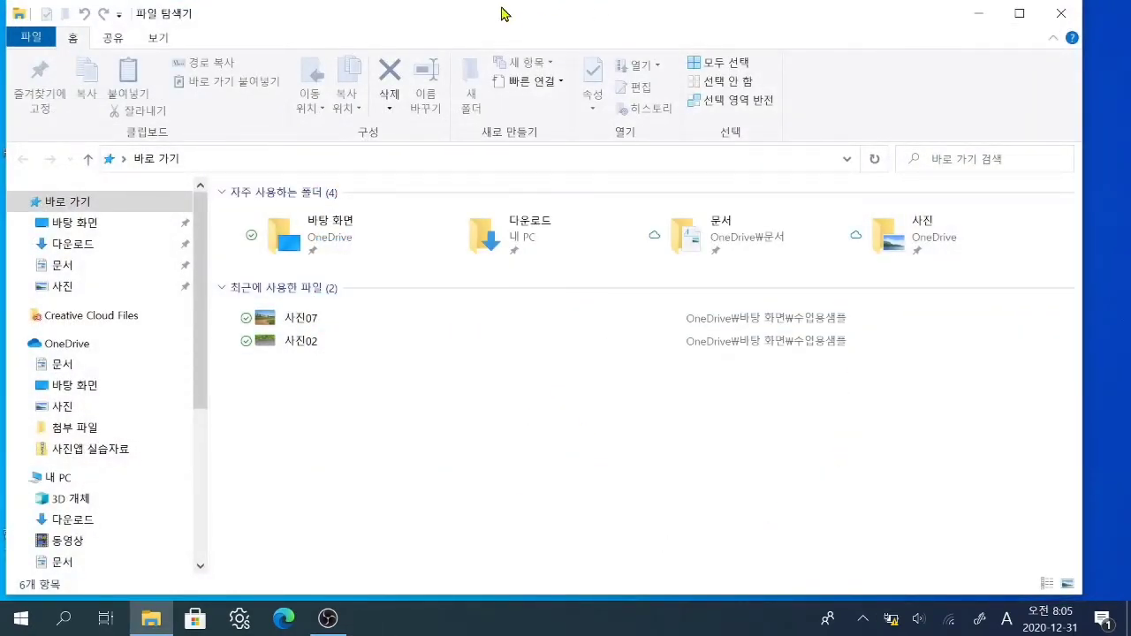
- Open File Explorer's folder options, review the 개인 정보 보호 options for recently used files and folders, and accept the dialog
drag(501, 13, 526, 34)
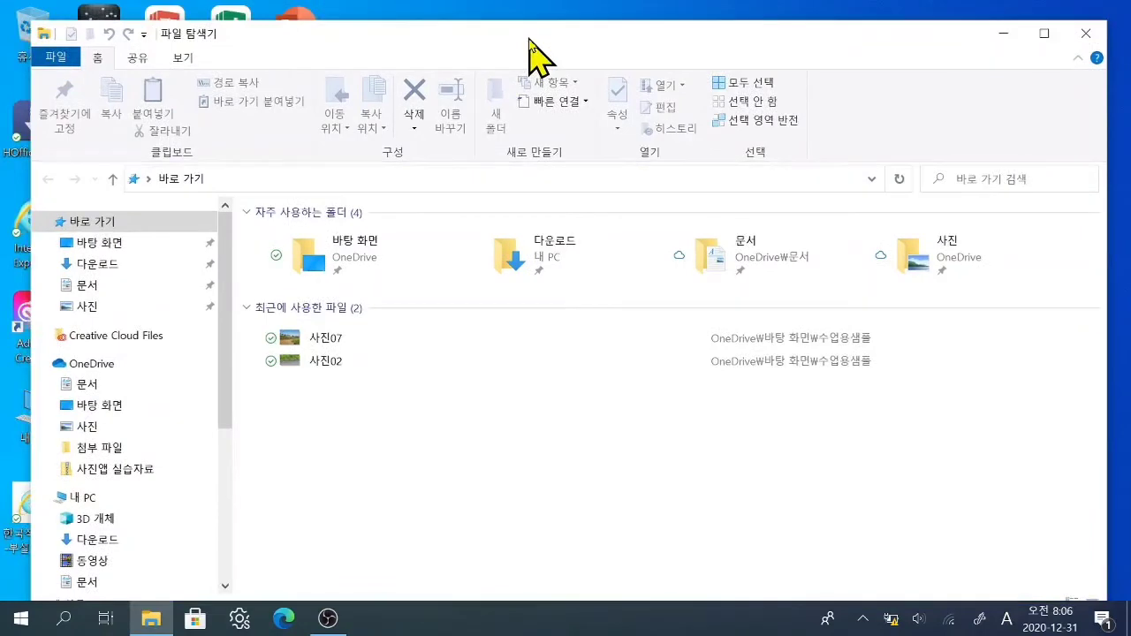
click(192, 59)
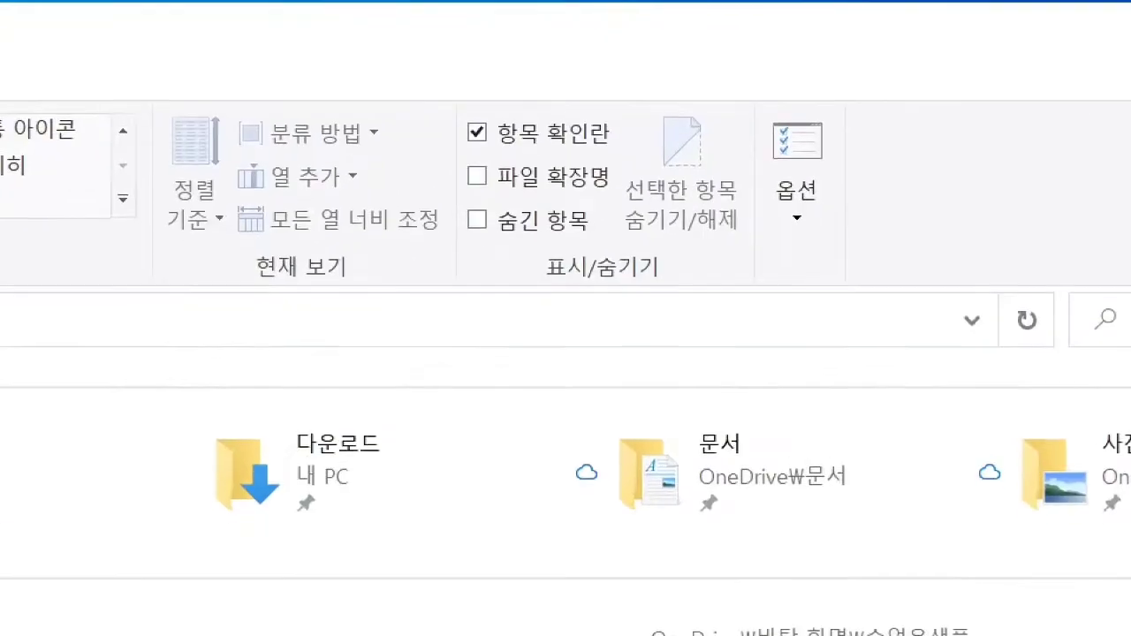
mouse_move(766, 113)
mouse_down()
mouse_move(783, 159)
mouse_move(854, 106)
mouse_up()
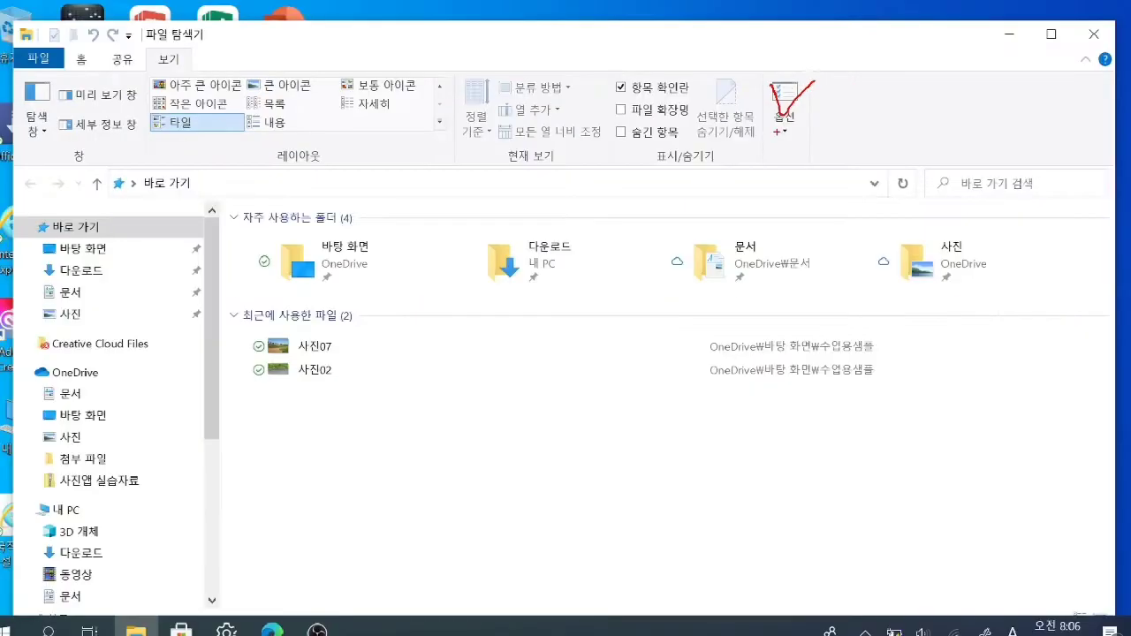
click(784, 129)
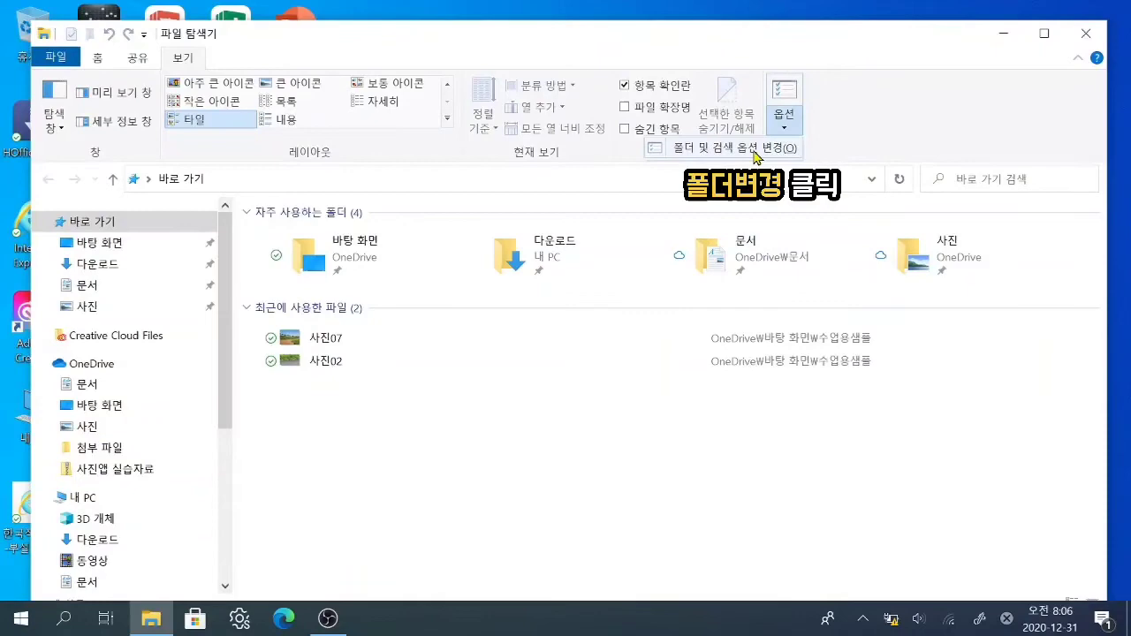
mouse_move(789, 131)
mouse_down()
mouse_move(807, 141)
mouse_move(913, 111)
mouse_up()
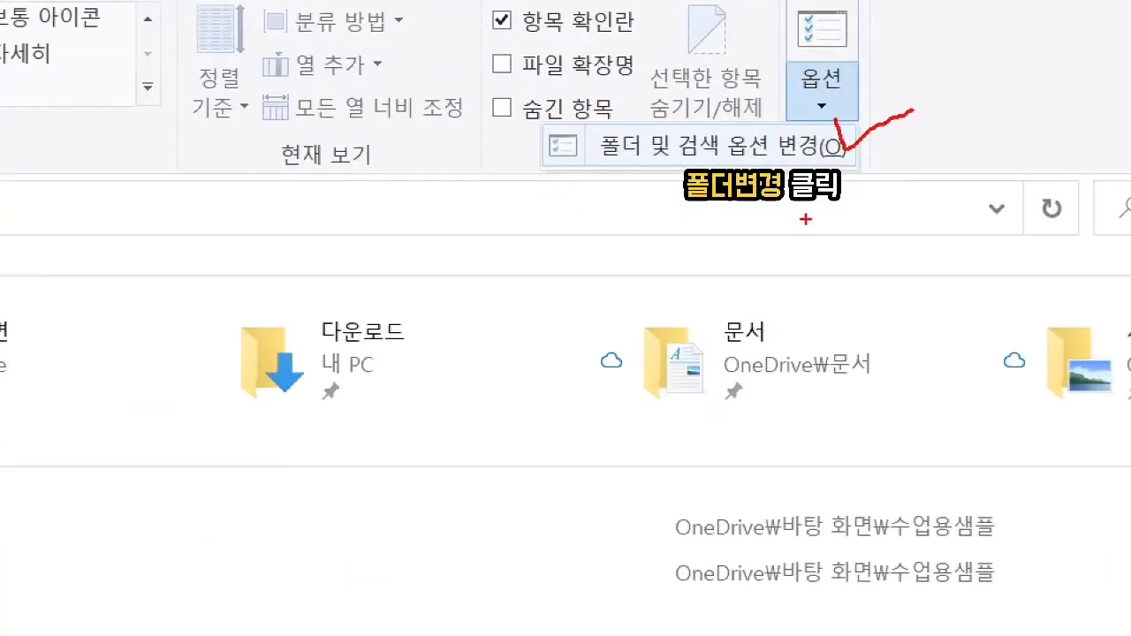
click(822, 98)
click(699, 151)
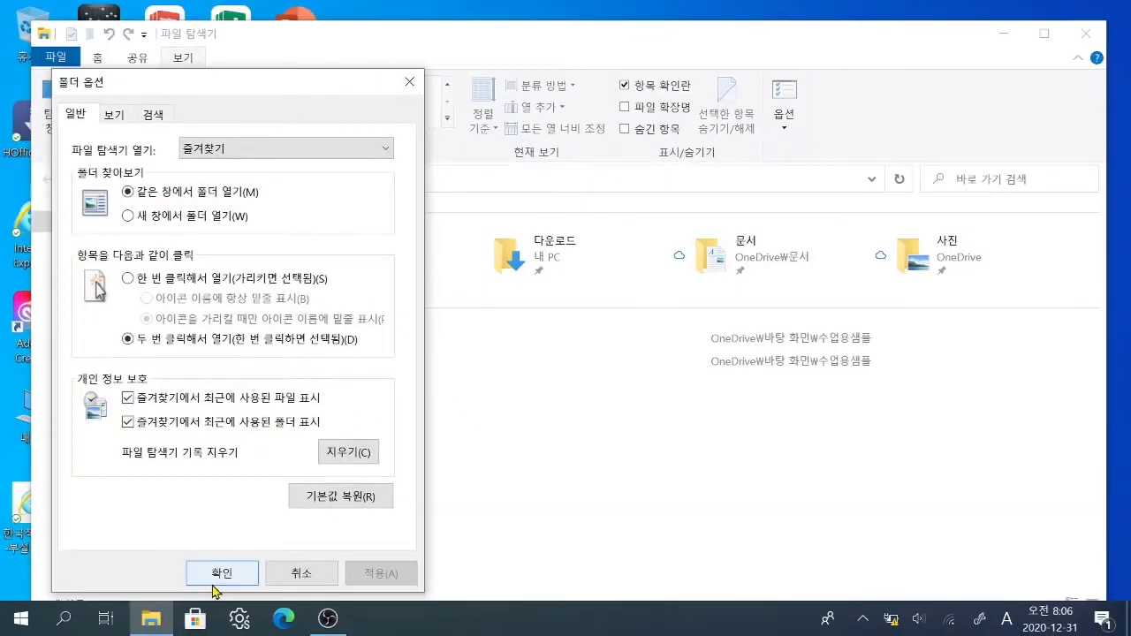
click(215, 575)
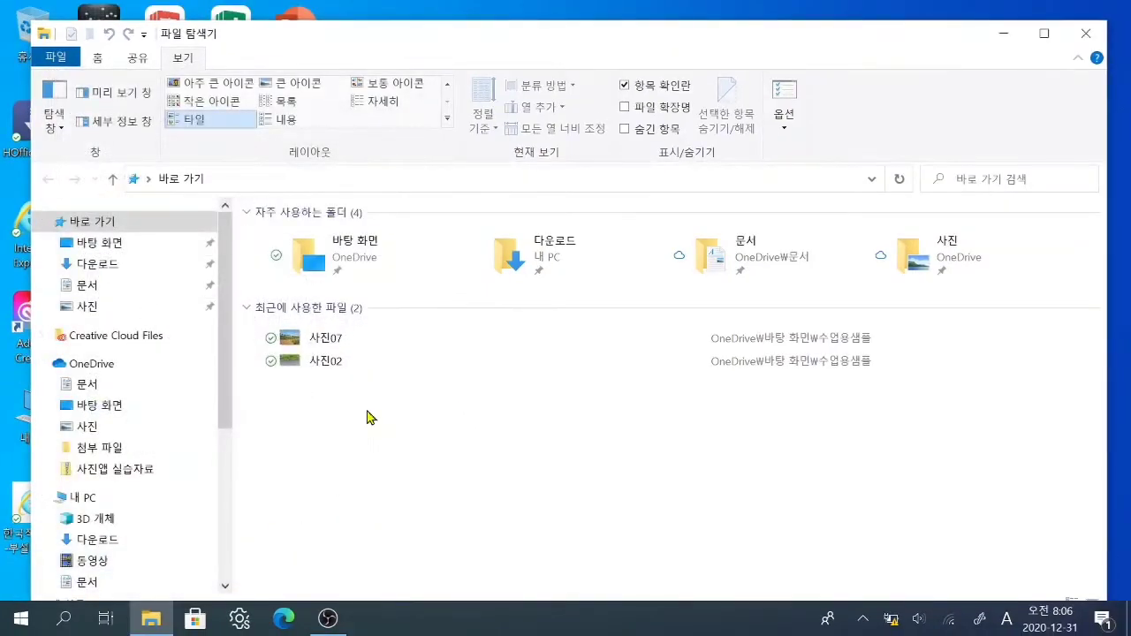
- Close the File Explorer window, open the text file 무등산 소개 from the desktop, and close it again
click(1104, 34)
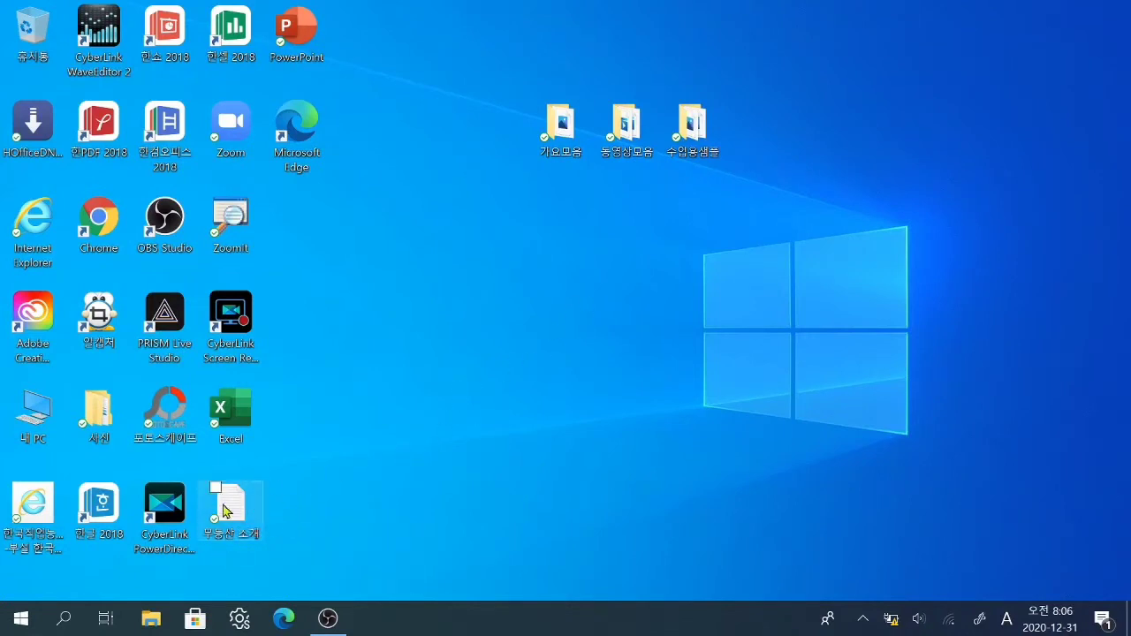
mouse_move(198, 543)
double_click(235, 516)
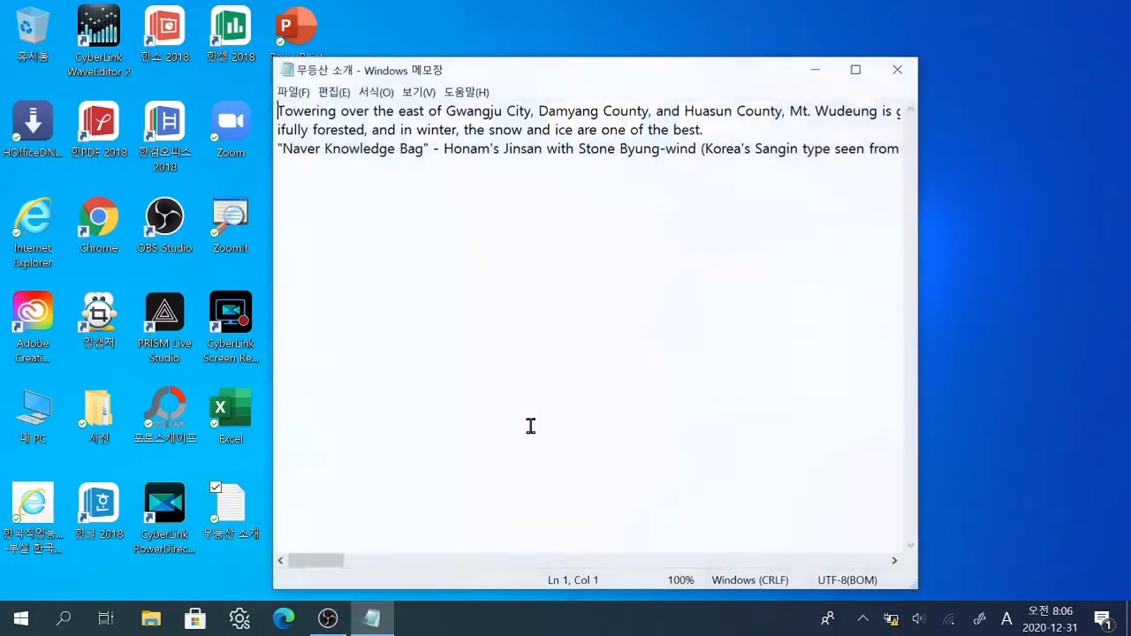
click(898, 69)
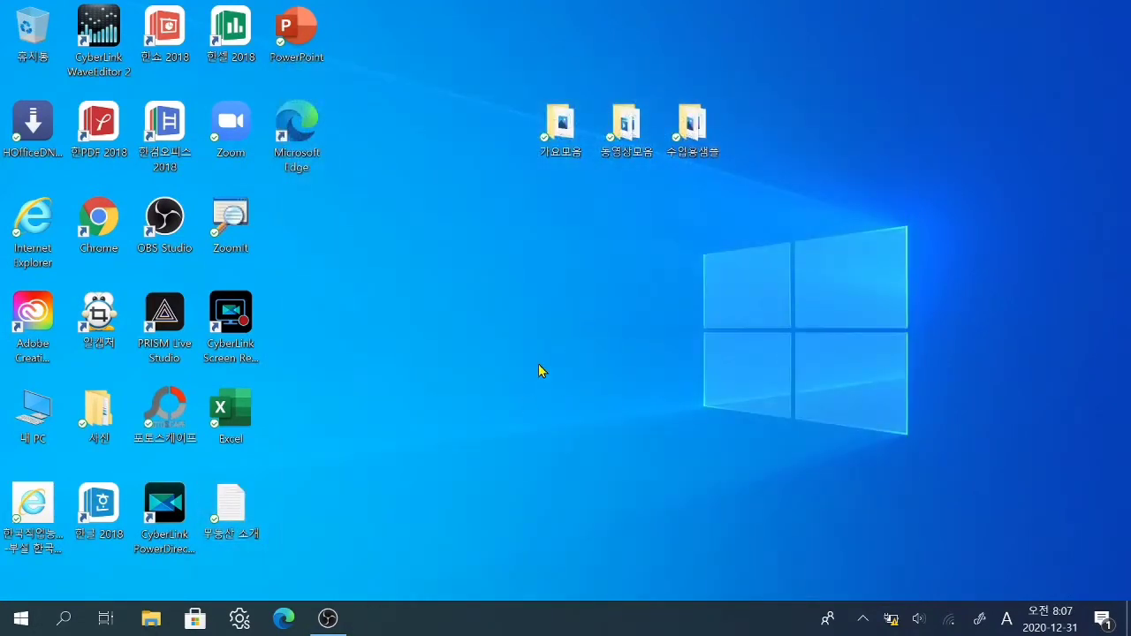
- View the picture 사진11 in the desktop folder 수업용샘플, and close both the picture and the folder window
double_click(687, 126)
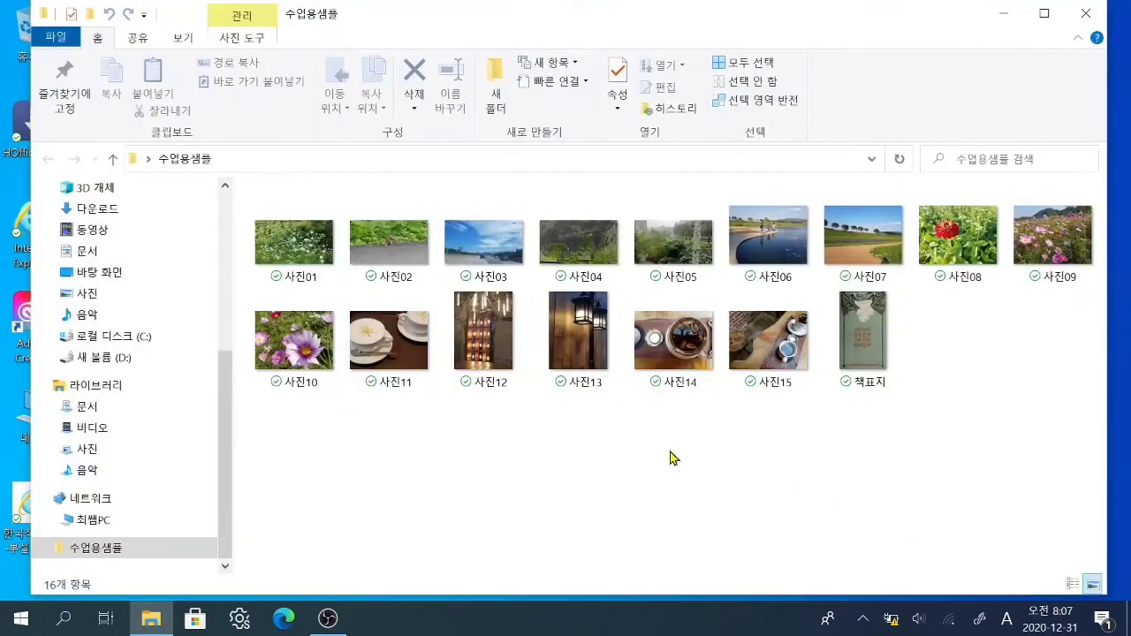
double_click(389, 363)
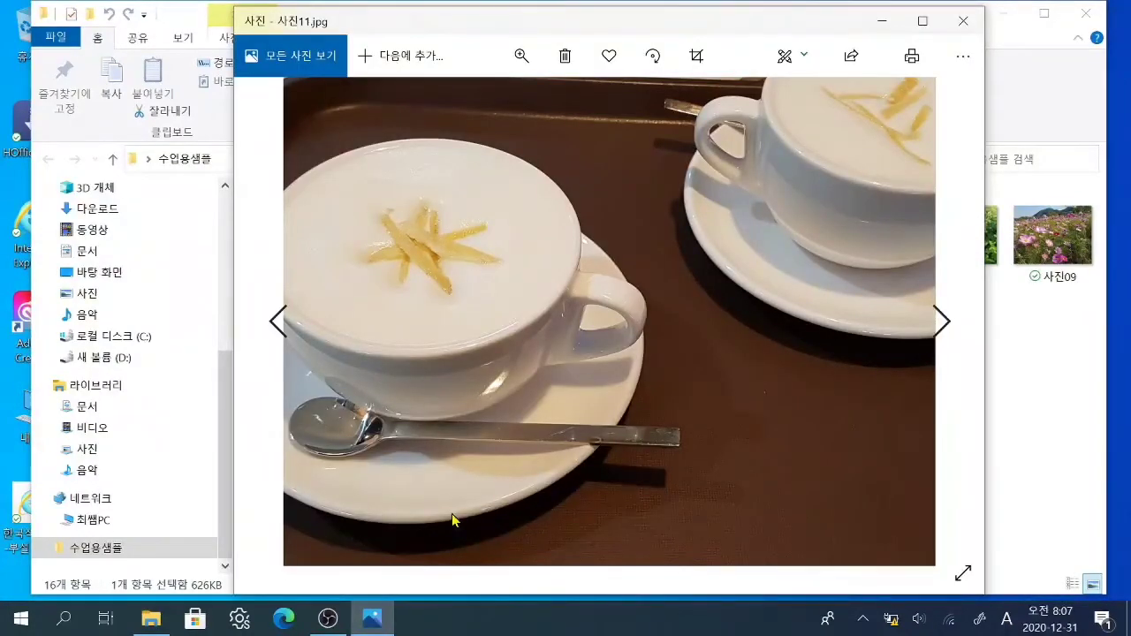
click(969, 25)
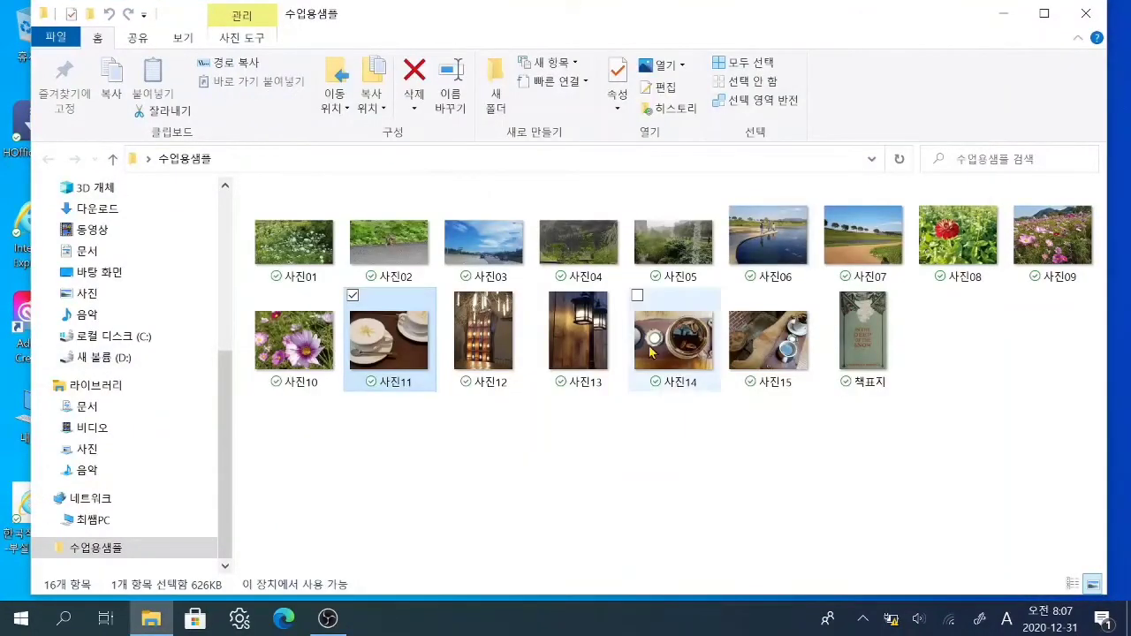
click(1094, 16)
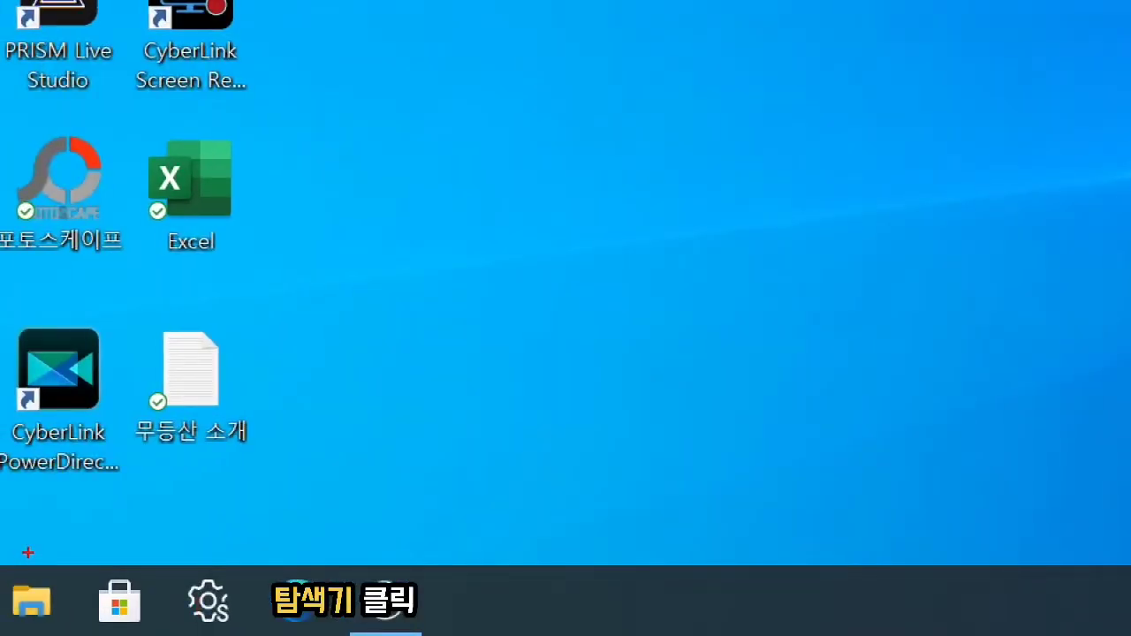
mouse_move(32, 549)
mouse_down()
mouse_move(46, 589)
mouse_move(123, 527)
mouse_up()
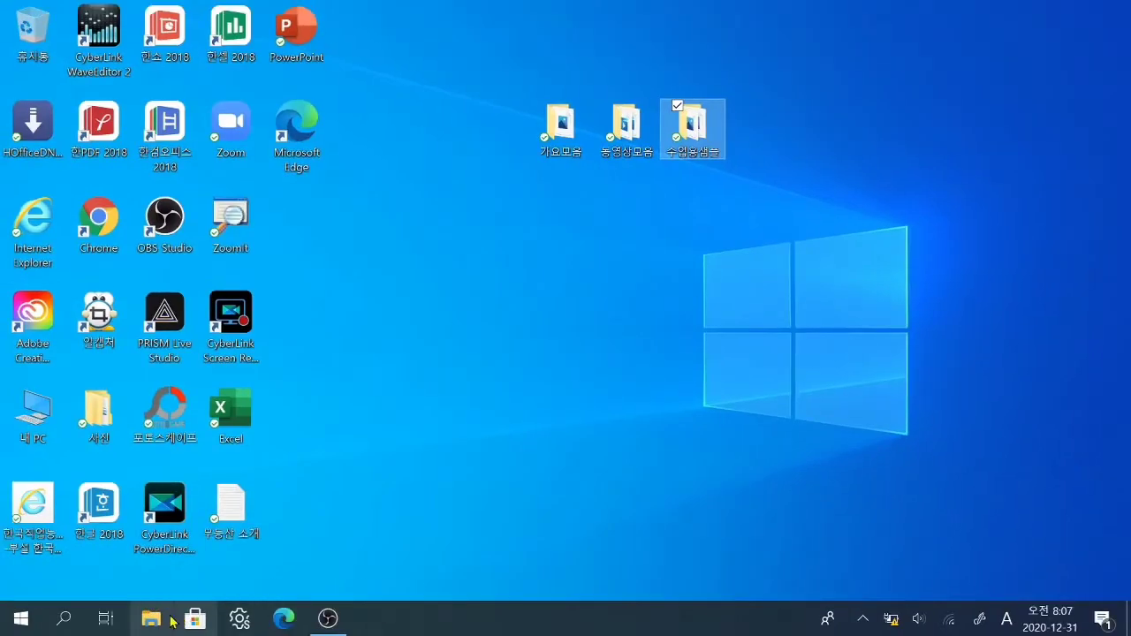
- Open File Explorer and check the recently used files listed in 바로 가기
click(93, 607)
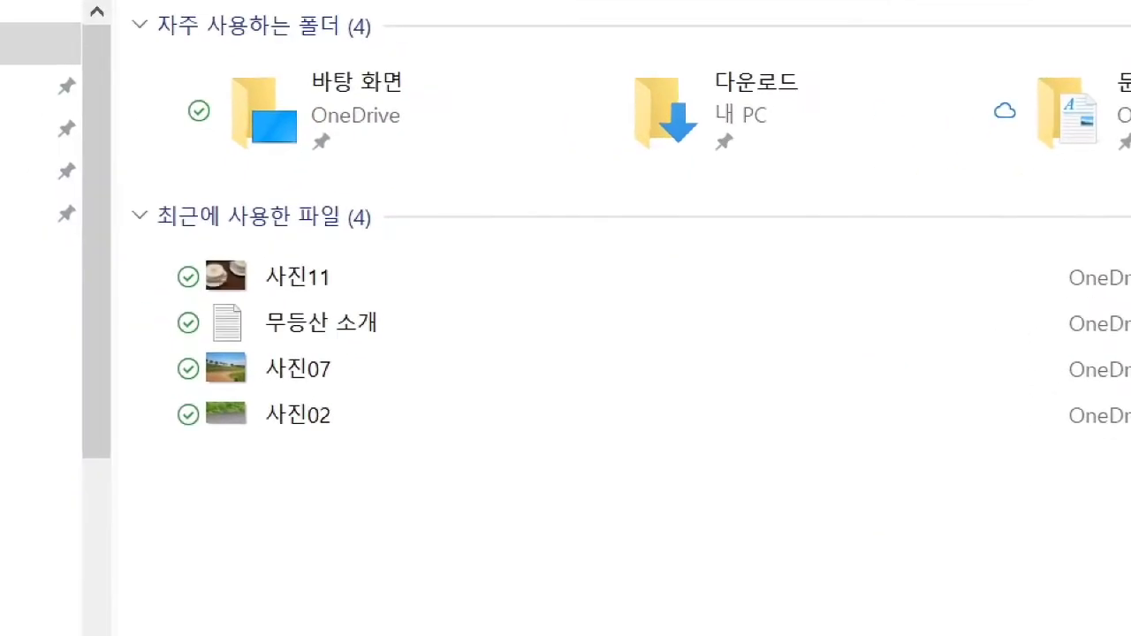
mouse_move(160, 256)
mouse_down()
mouse_move(139, 286)
mouse_move(114, 397)
mouse_move(152, 460)
mouse_move(368, 503)
mouse_move(539, 459)
mouse_up()
mouse_move(562, 311)
mouse_down()
mouse_move(567, 334)
mouse_move(583, 310)
mouse_up()
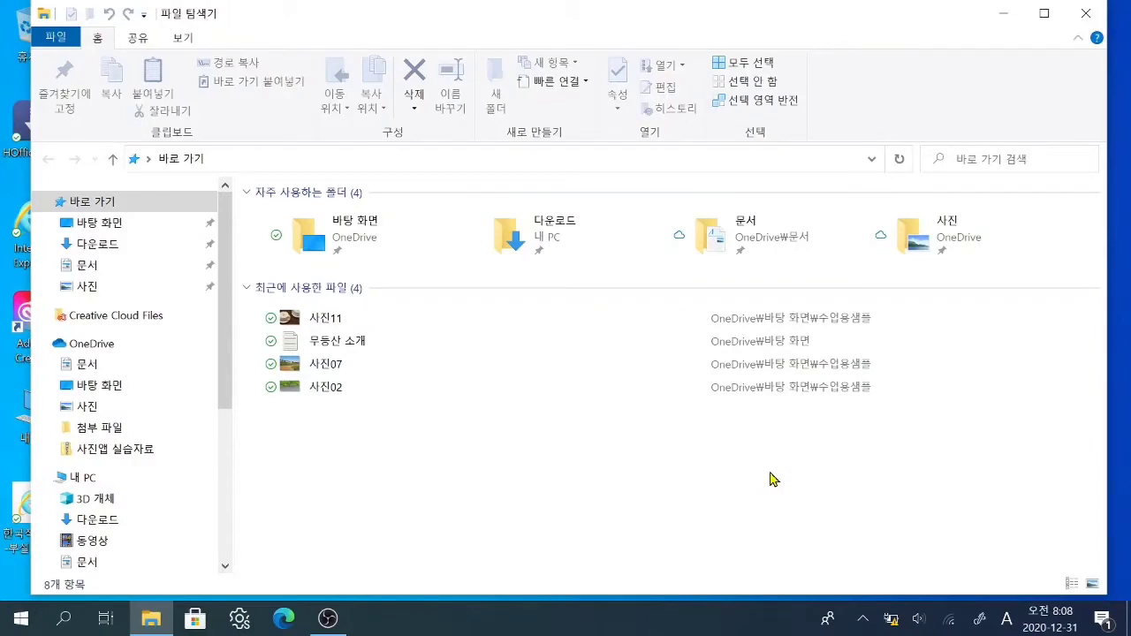
- View the picture 사진07 twice from the recently used files list, closing it each time
click(312, 372)
double_click(312, 371)
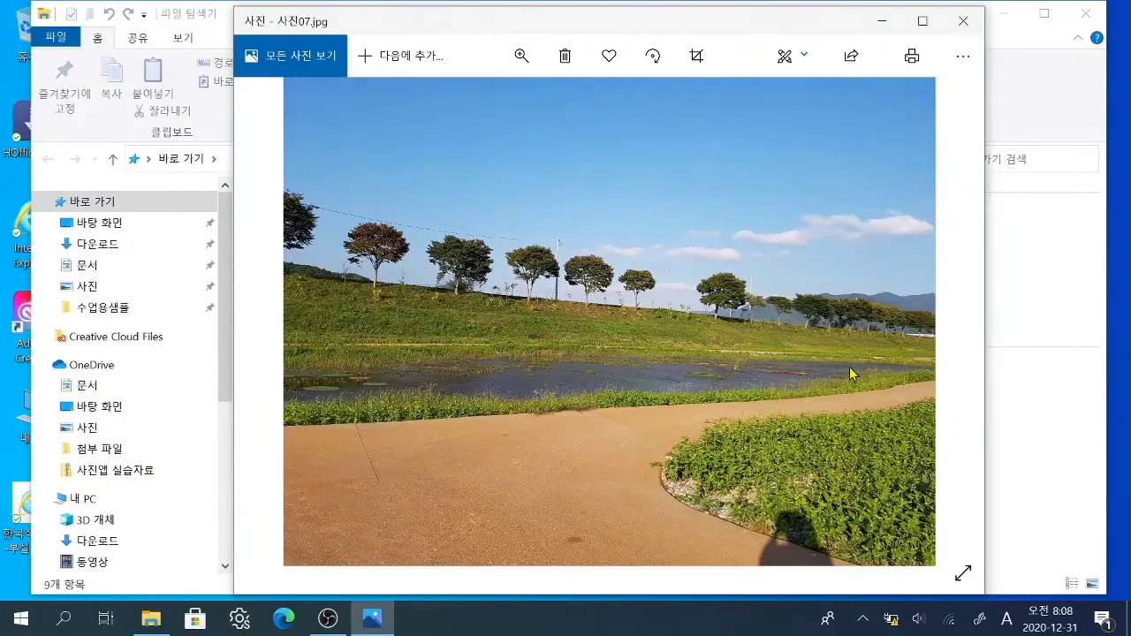
click(963, 20)
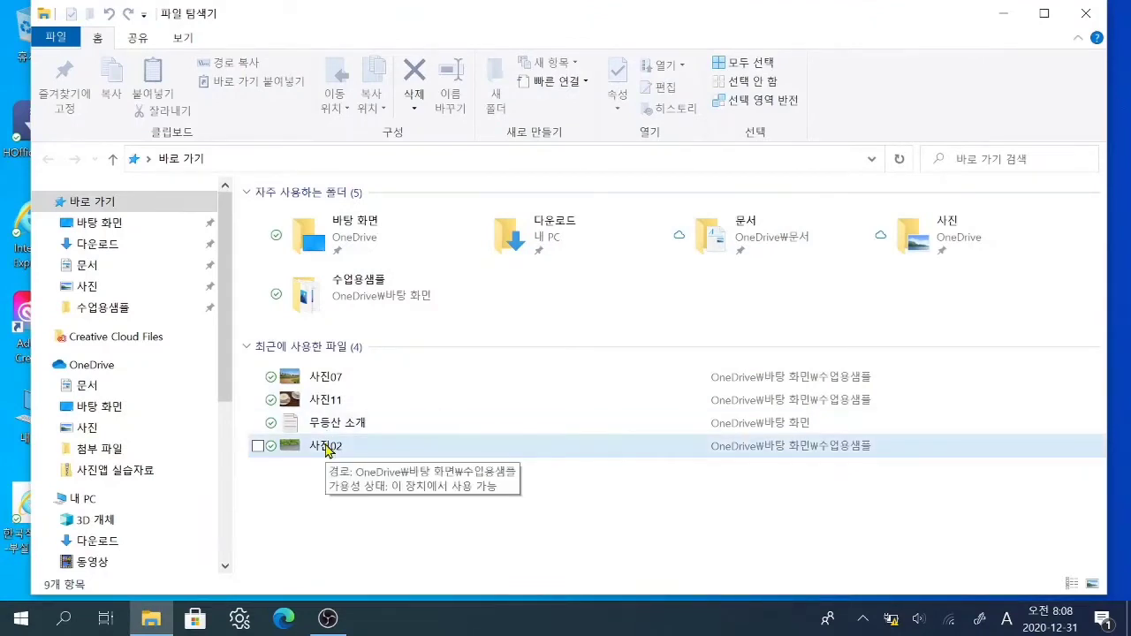
double_click(327, 379)
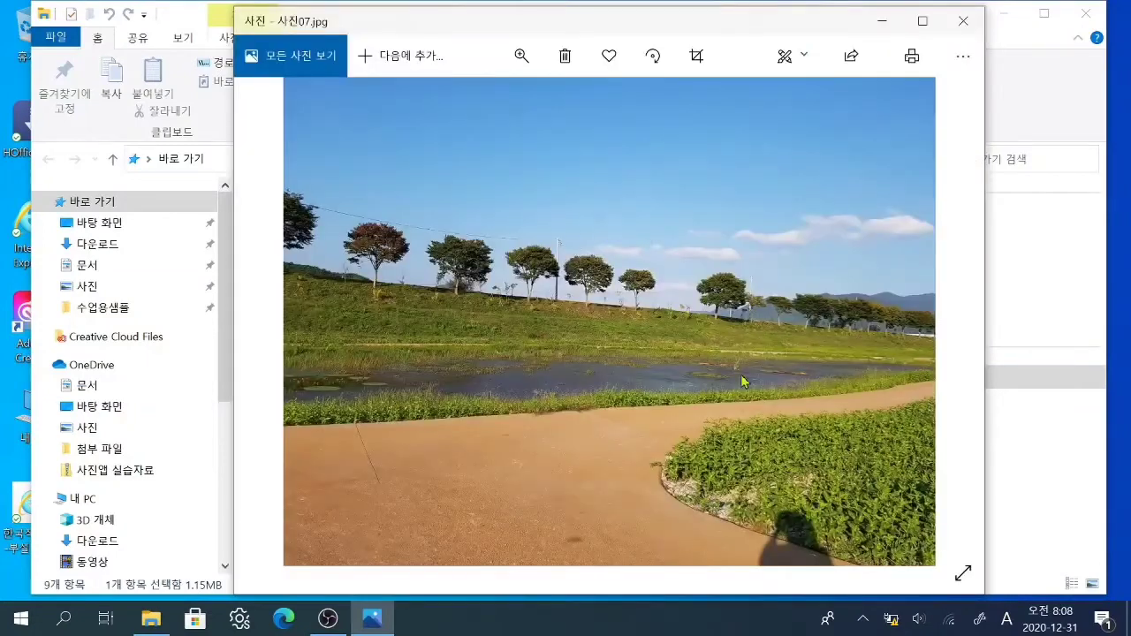
click(963, 22)
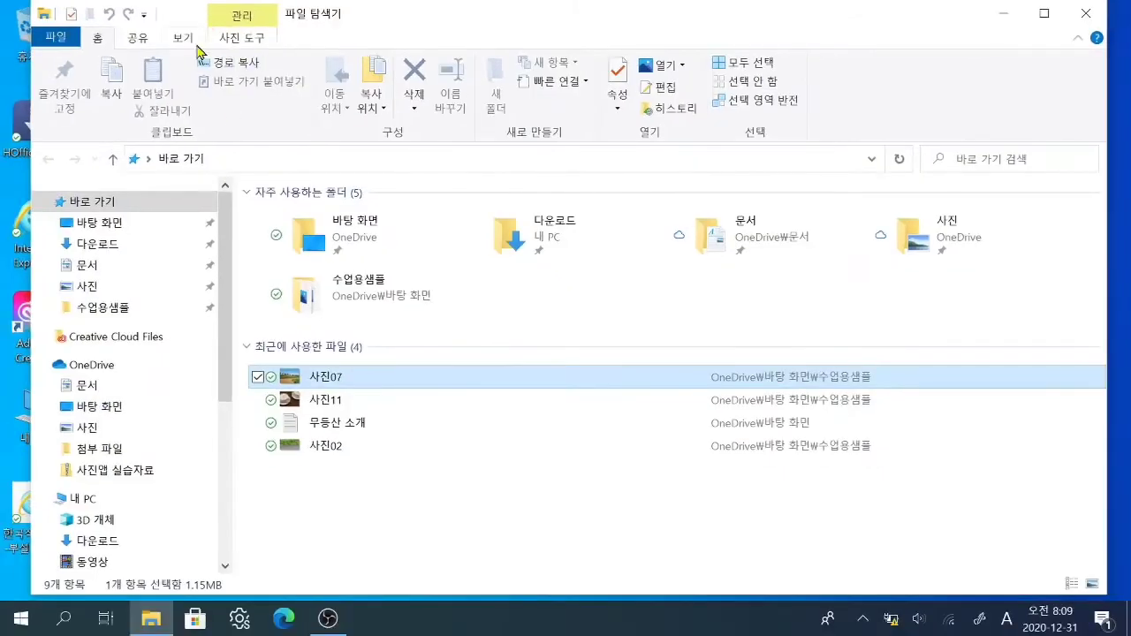
- Open the folder and search options dialog and move it toward the middle of the File Explorer window
click(140, 76)
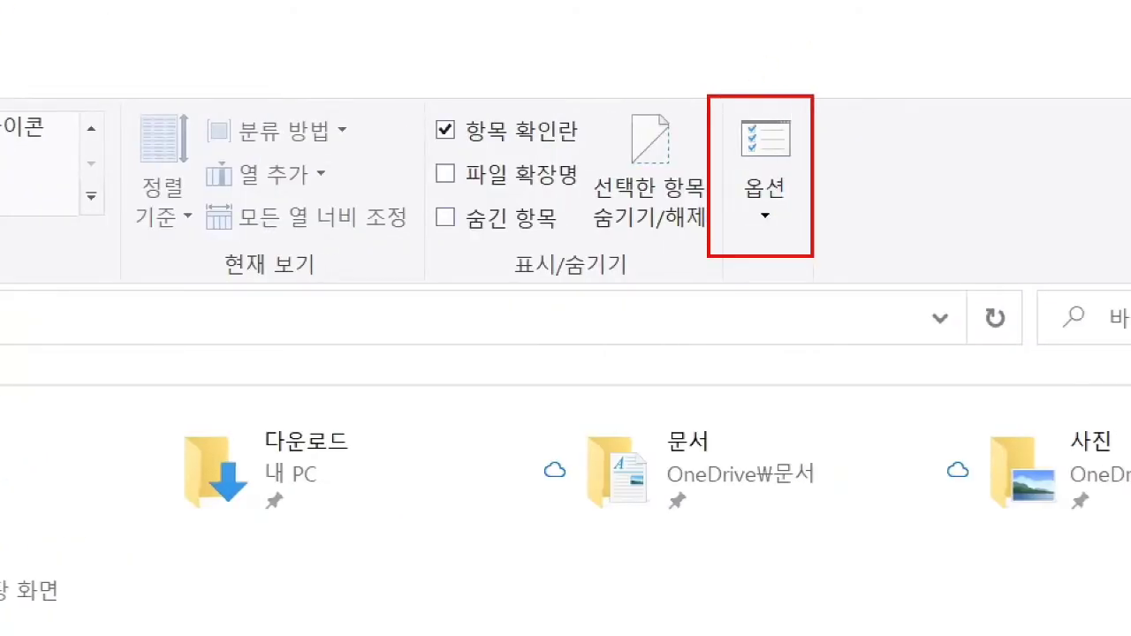
drag(833, 141, 866, 130)
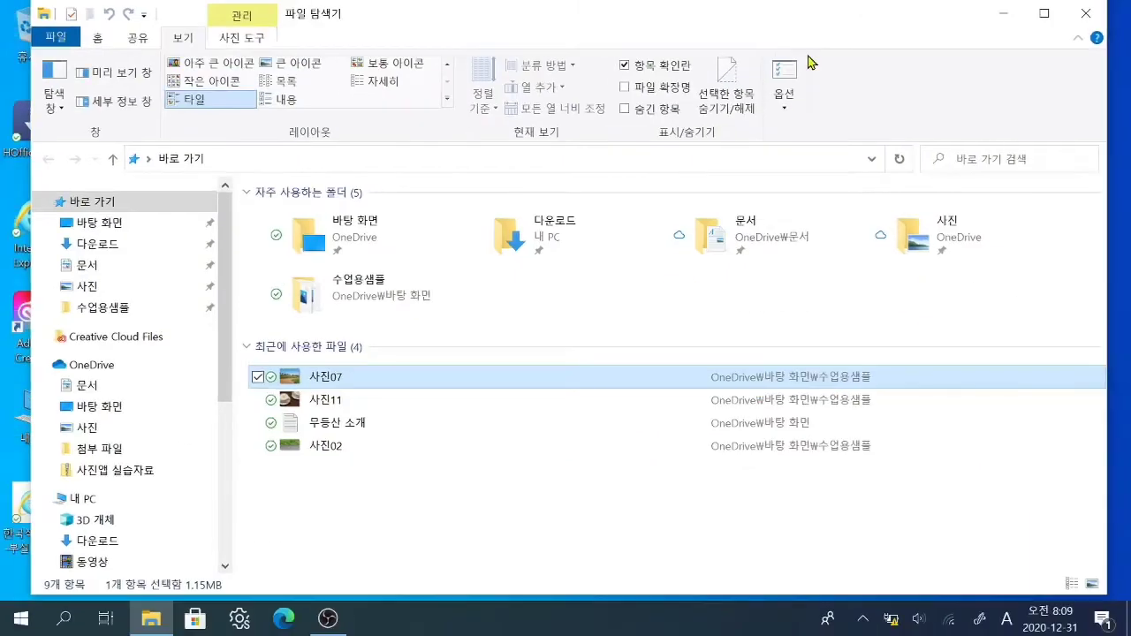
click(765, 217)
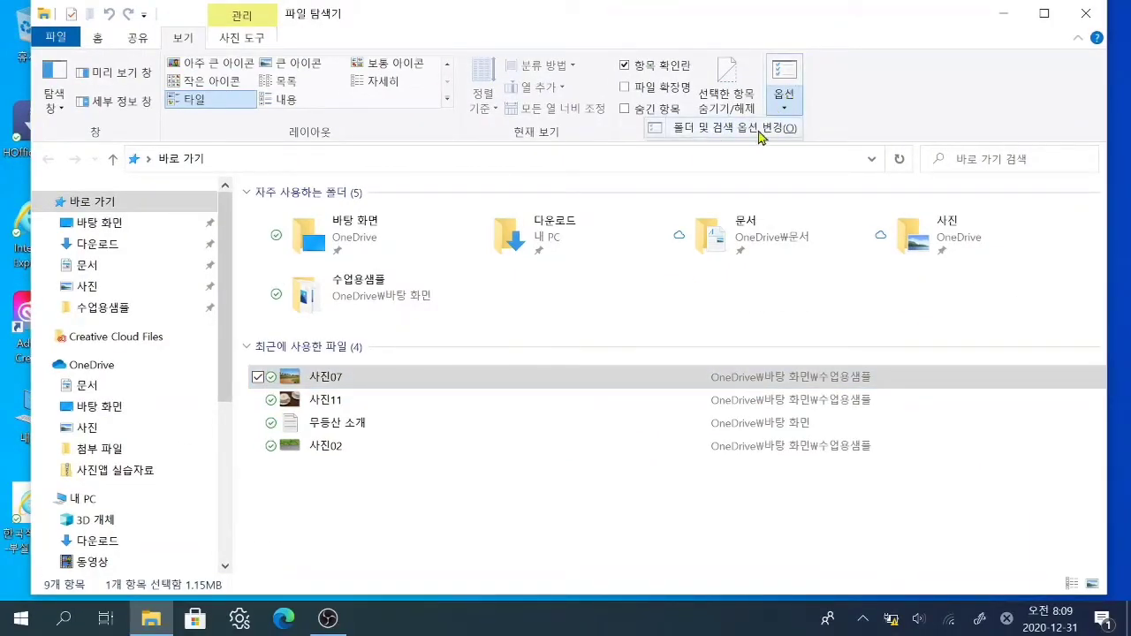
click(762, 135)
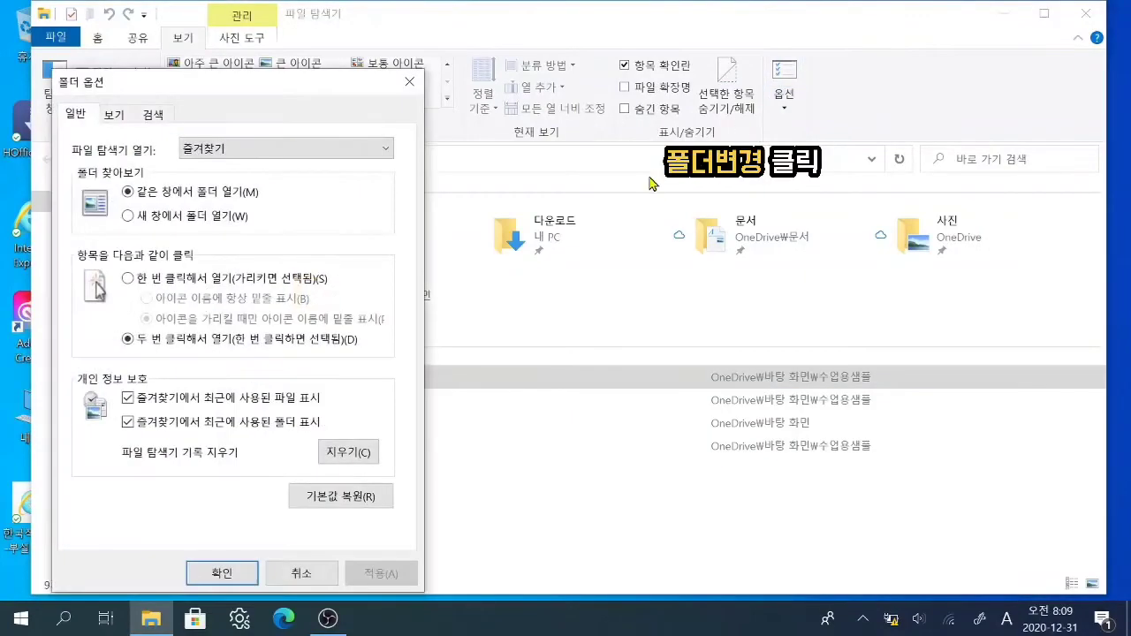
drag(289, 99, 487, 55)
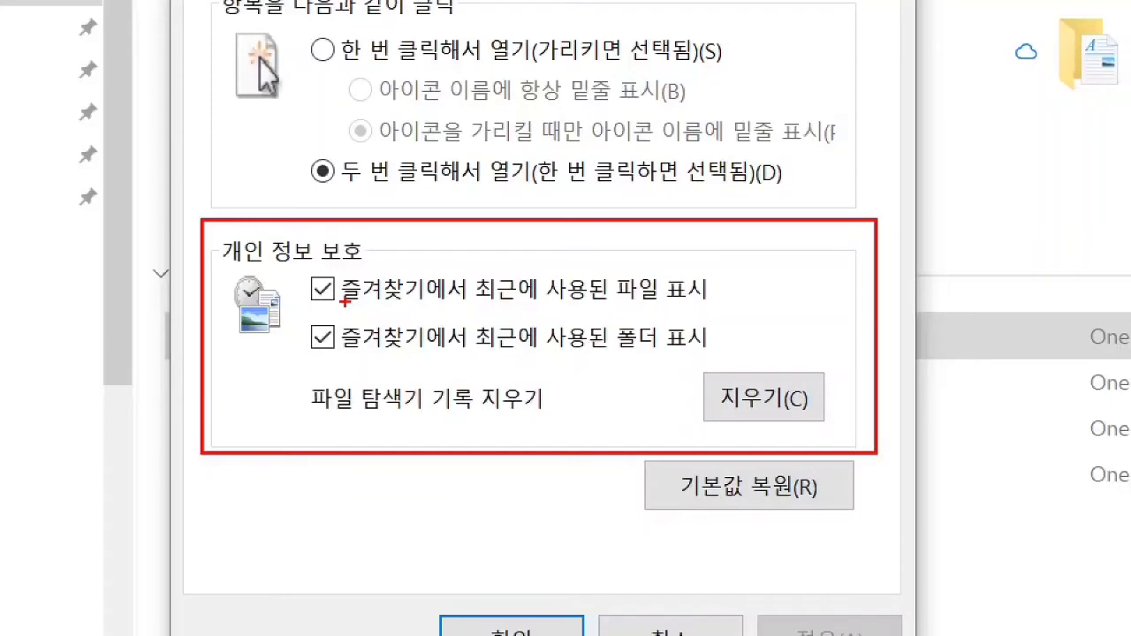
- Clear the File Explorer history in the 개인 정보 보호 section of the folder options
drag(303, 416, 535, 420)
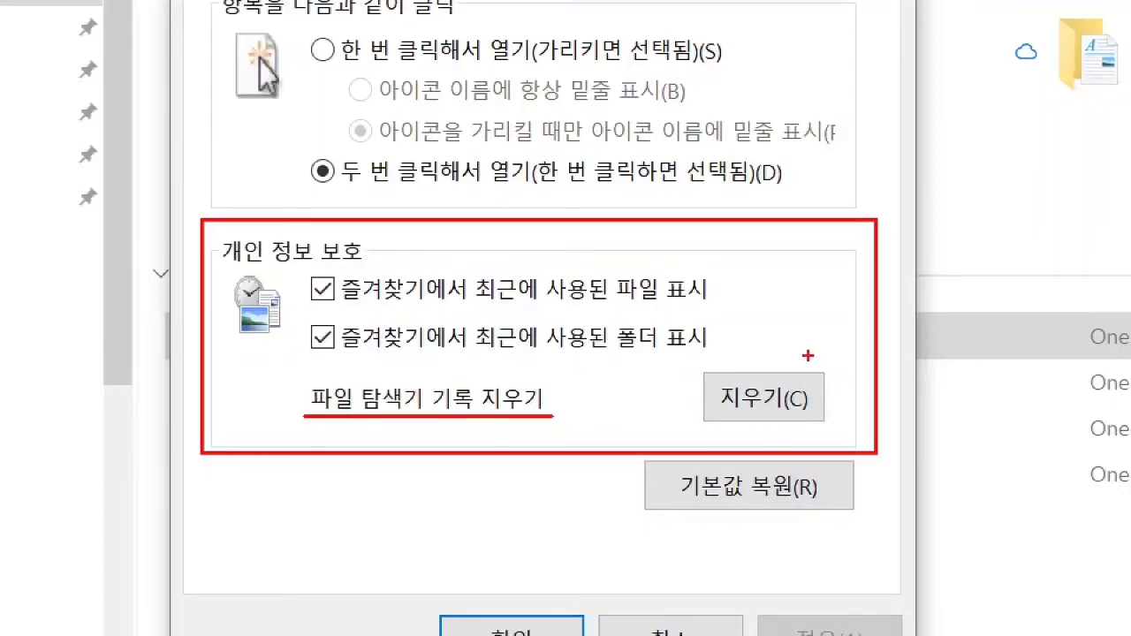
mouse_move(794, 359)
mouse_down()
mouse_move(799, 381)
mouse_move(836, 345)
mouse_up()
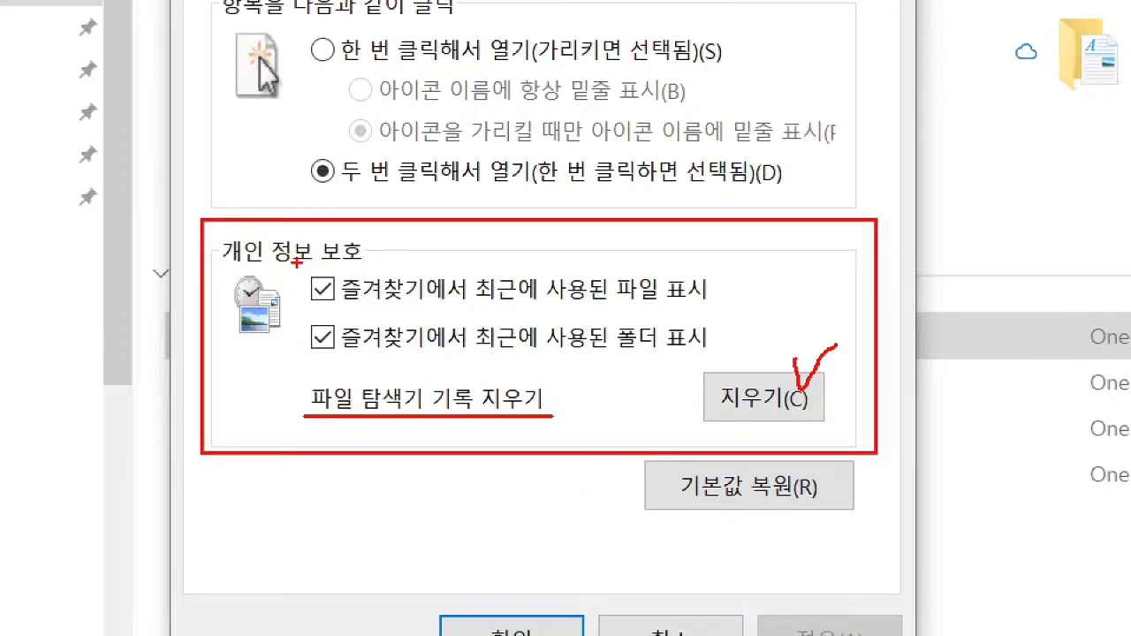
mouse_move(298, 264)
mouse_down()
mouse_move(298, 348)
mouse_move(301, 264)
mouse_up()
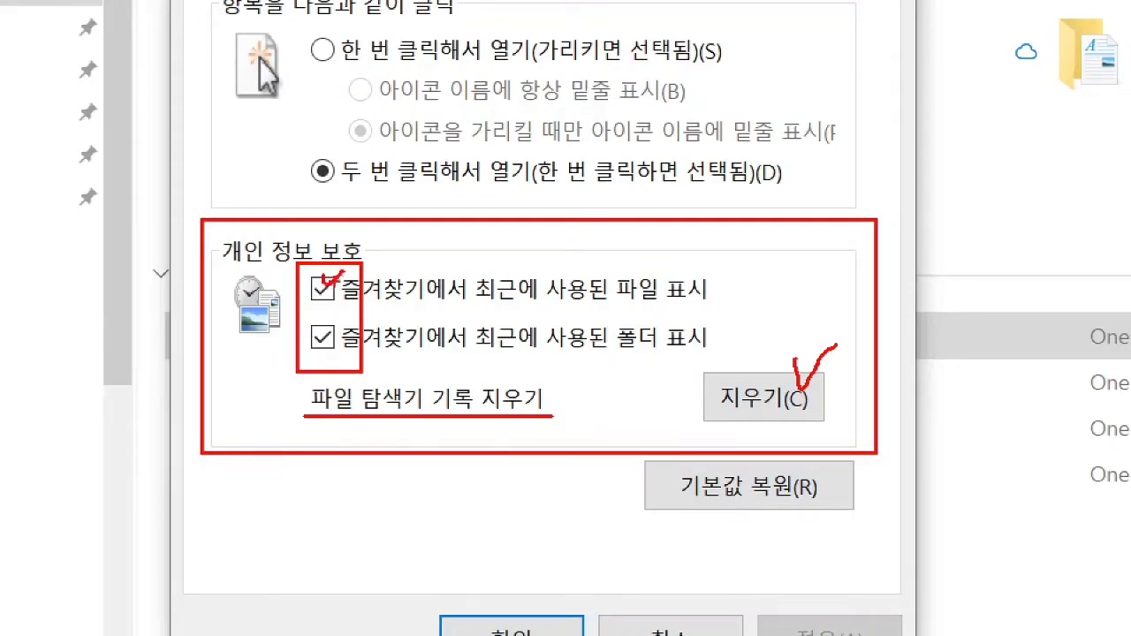
drag(317, 329, 347, 315)
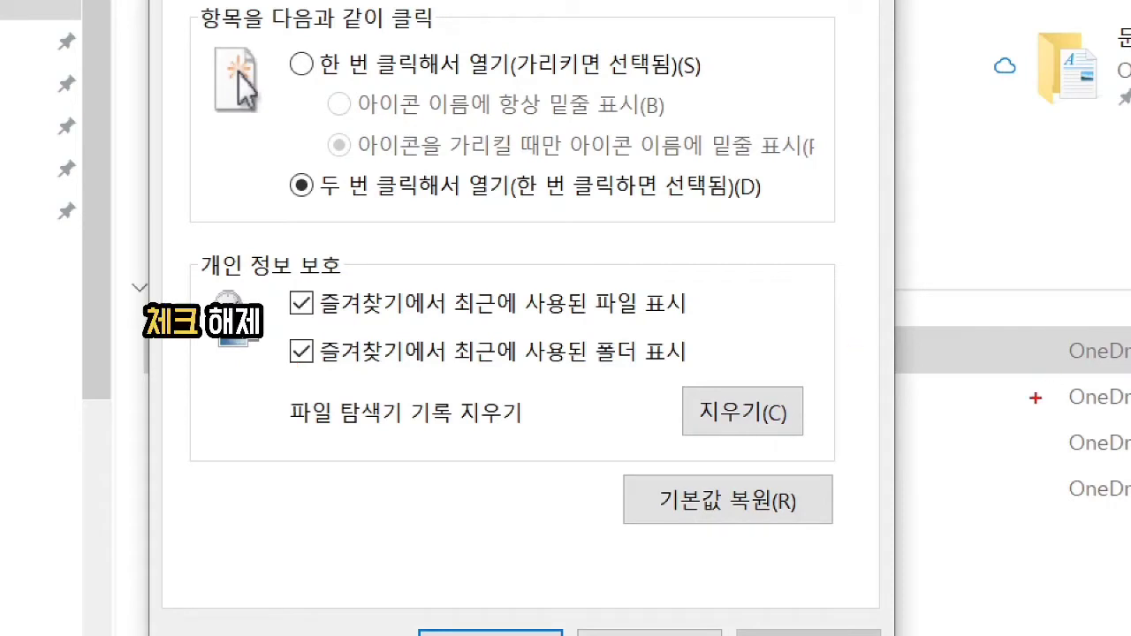
drag(979, 345, 1052, 319)
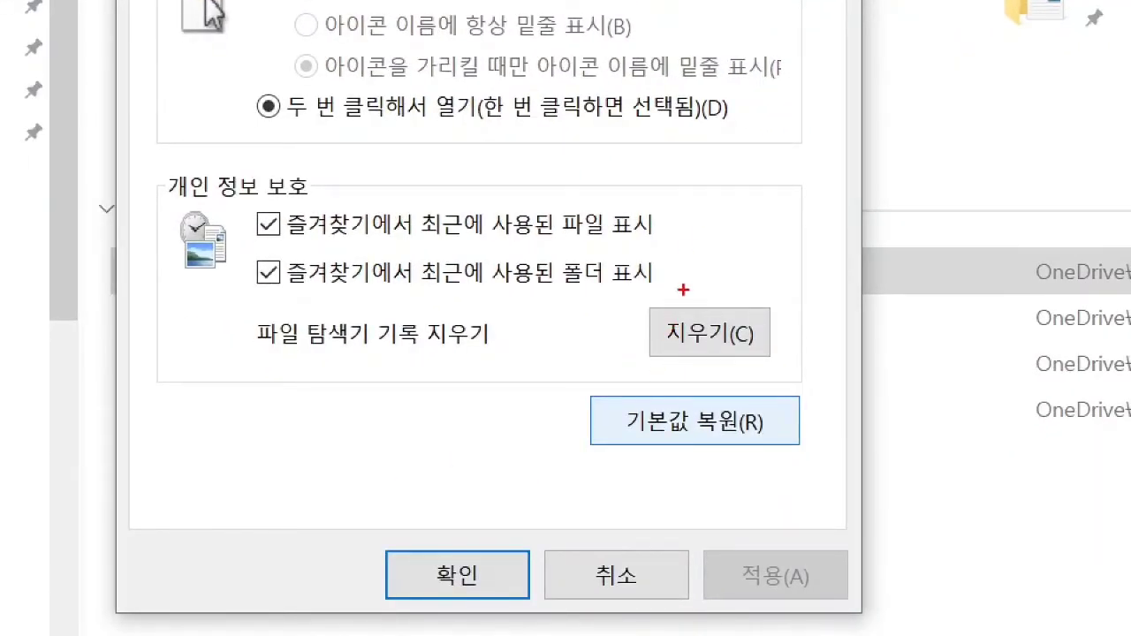
mouse_move(684, 290)
mouse_down()
mouse_move(691, 321)
mouse_move(715, 290)
mouse_up()
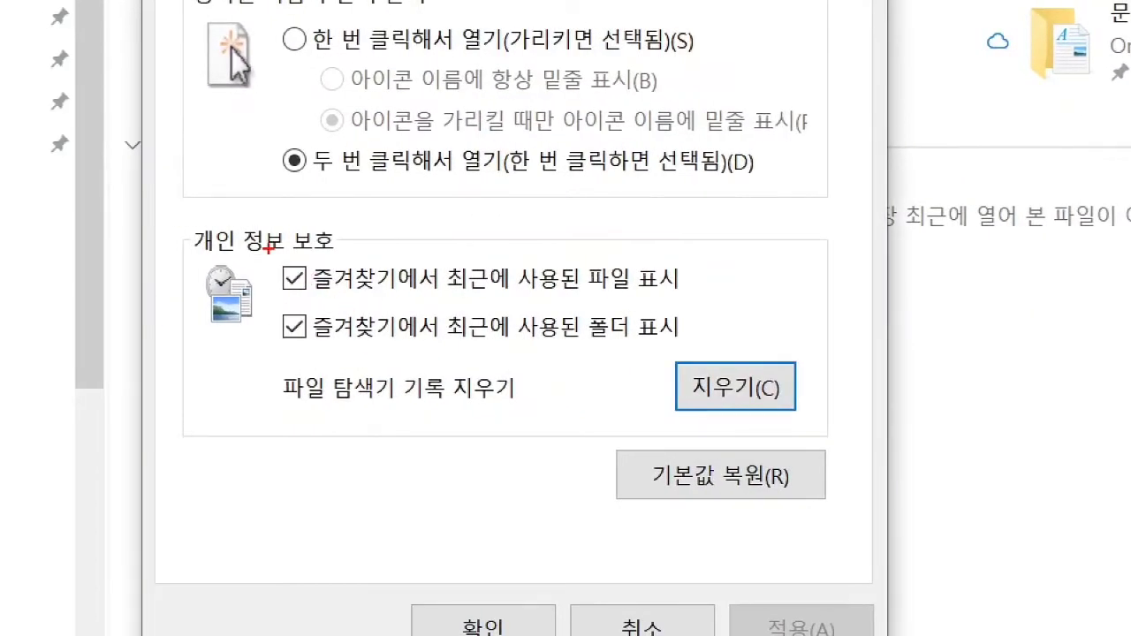
- Turn off showing recently used files and folders in 즐겨찾기, accept the folder options, and close File Explorer
mouse_move(269, 251)
mouse_down()
mouse_move(298, 379)
mouse_move(344, 378)
mouse_up()
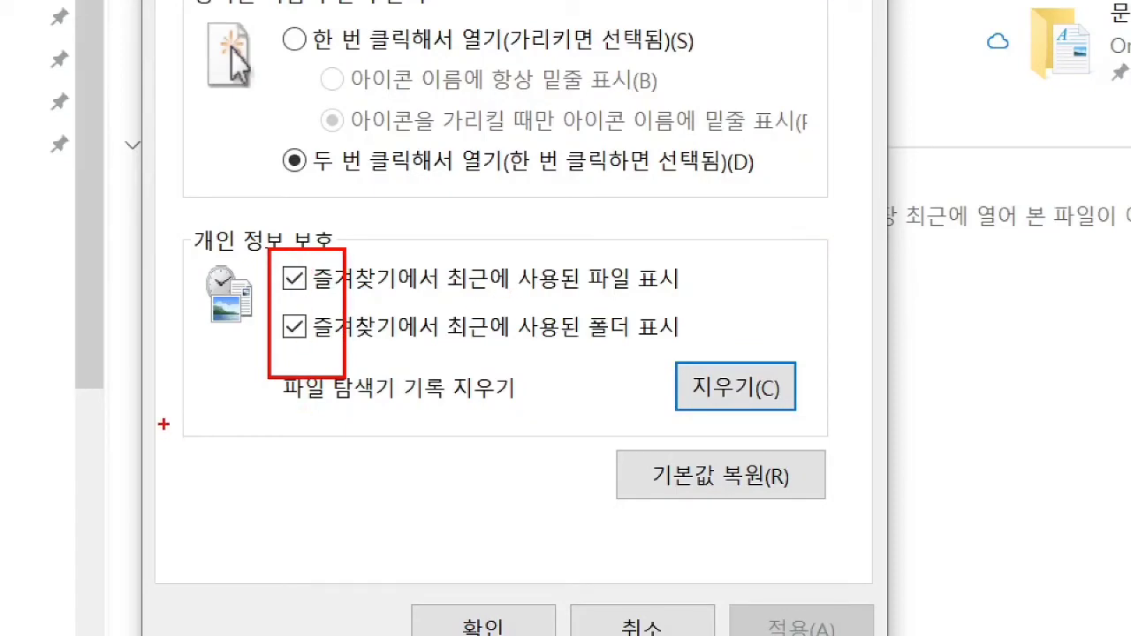
key(Escape)
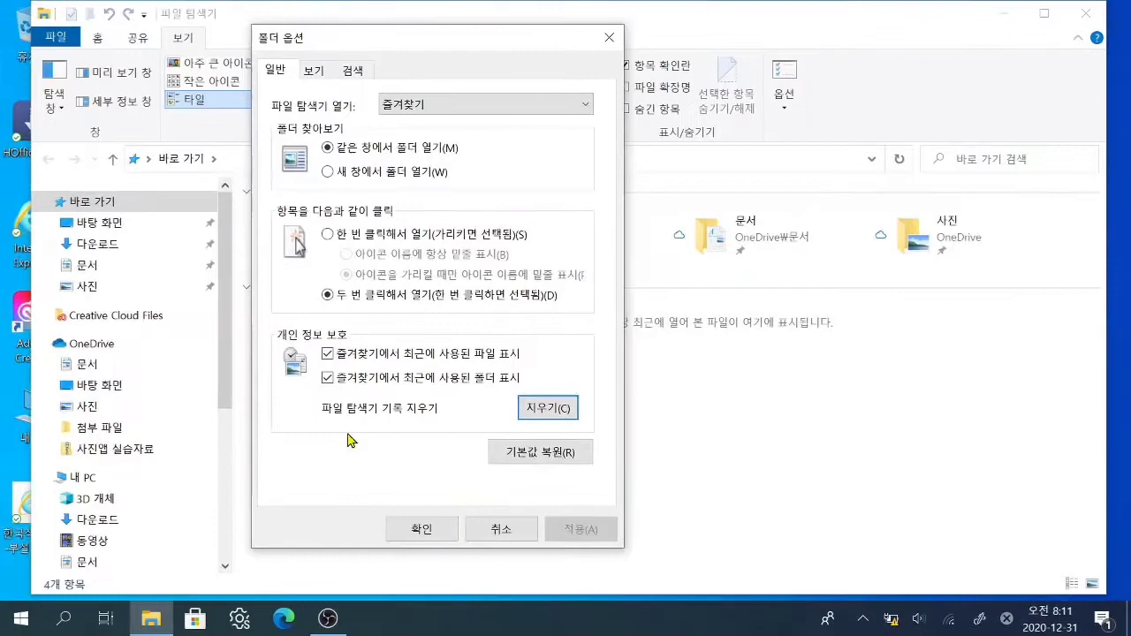
click(328, 354)
click(328, 378)
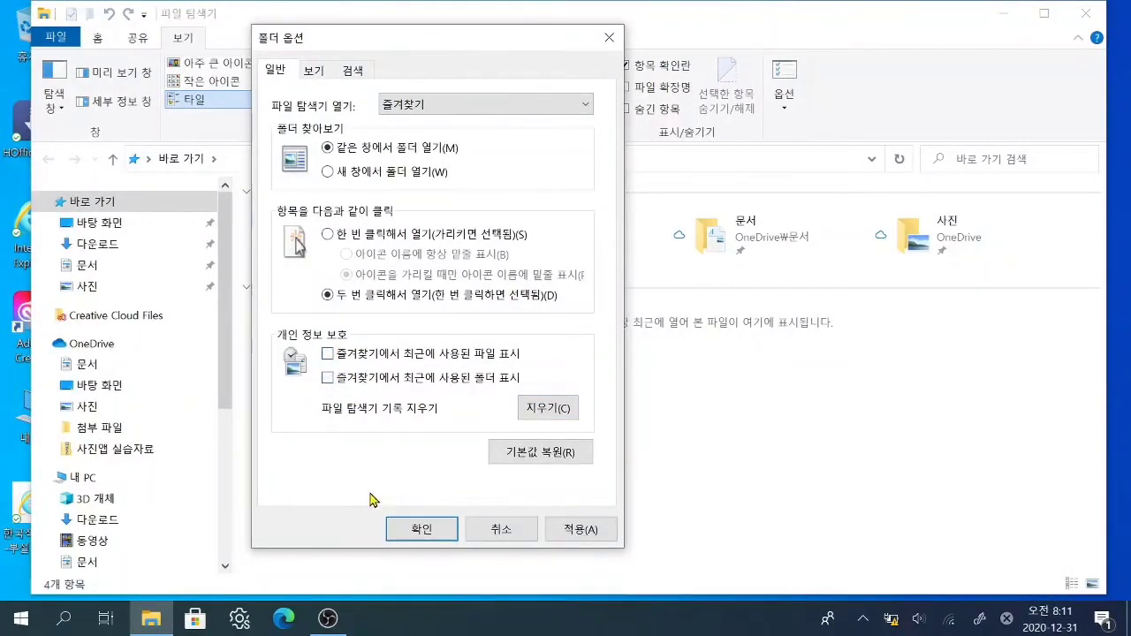
key(ctrl+1)
mouse_move(272, 229)
mouse_down()
mouse_move(301, 322)
mouse_move(356, 358)
mouse_up()
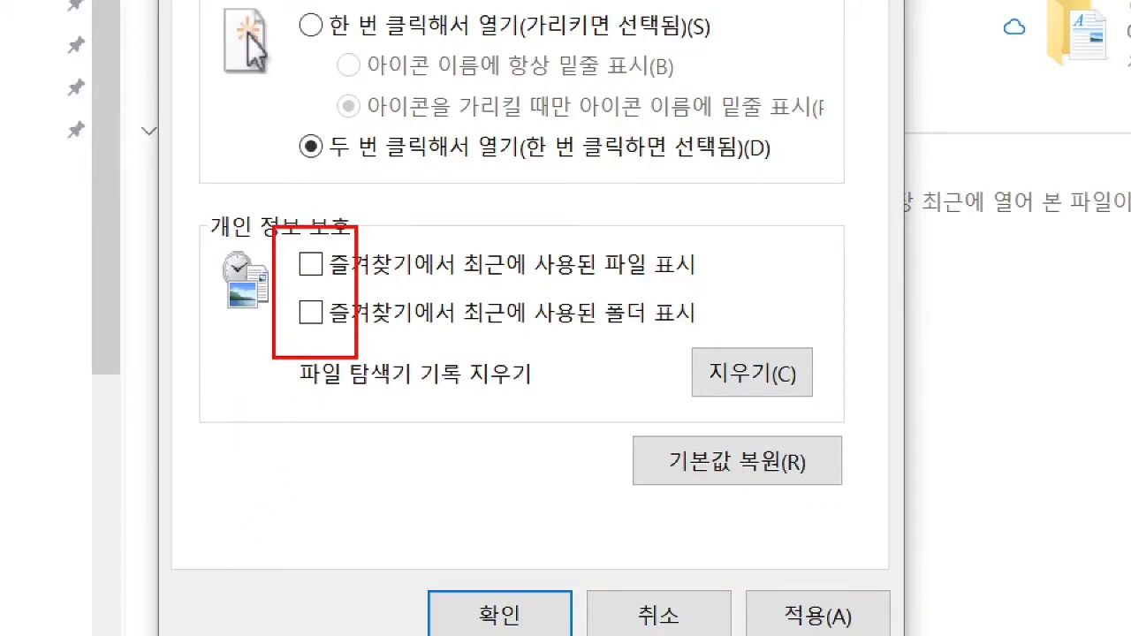
key(Escape)
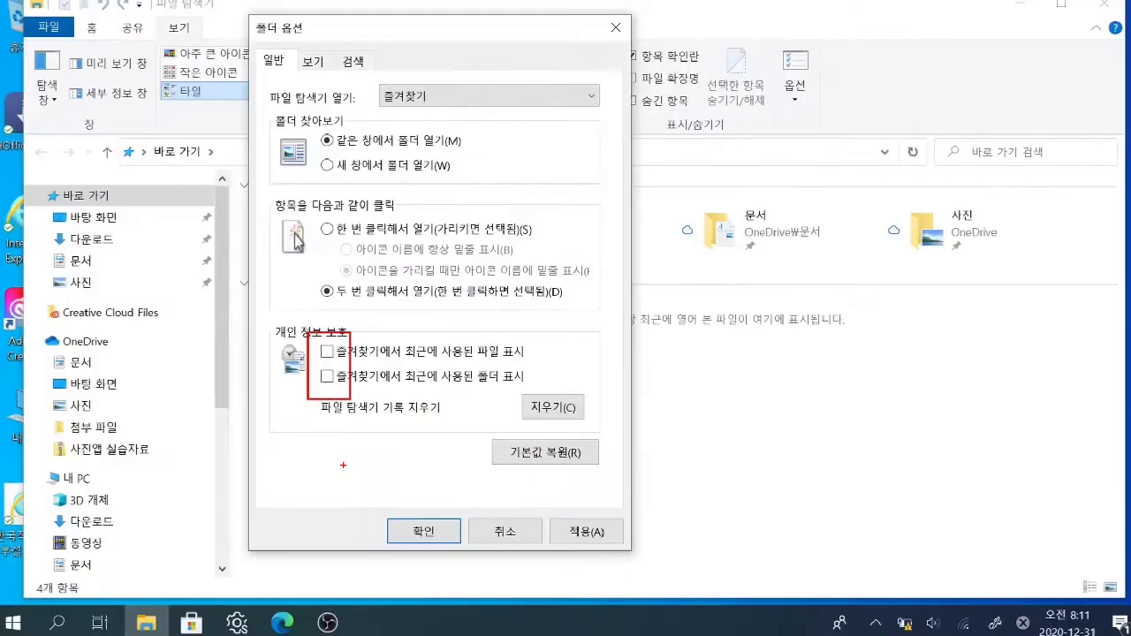
click(420, 531)
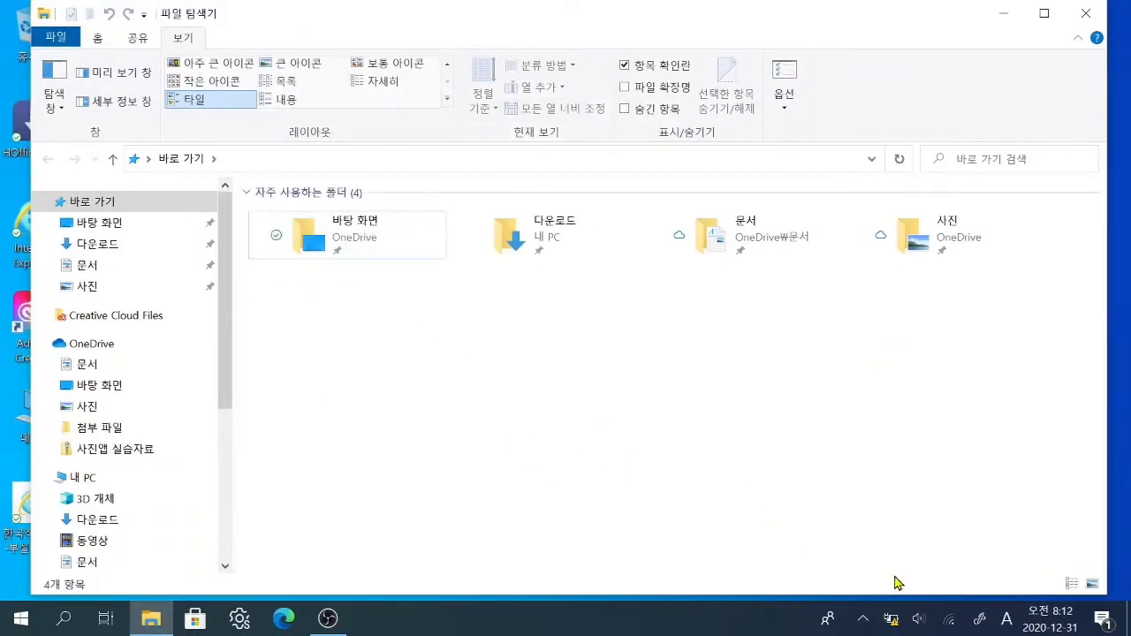
click(1085, 13)
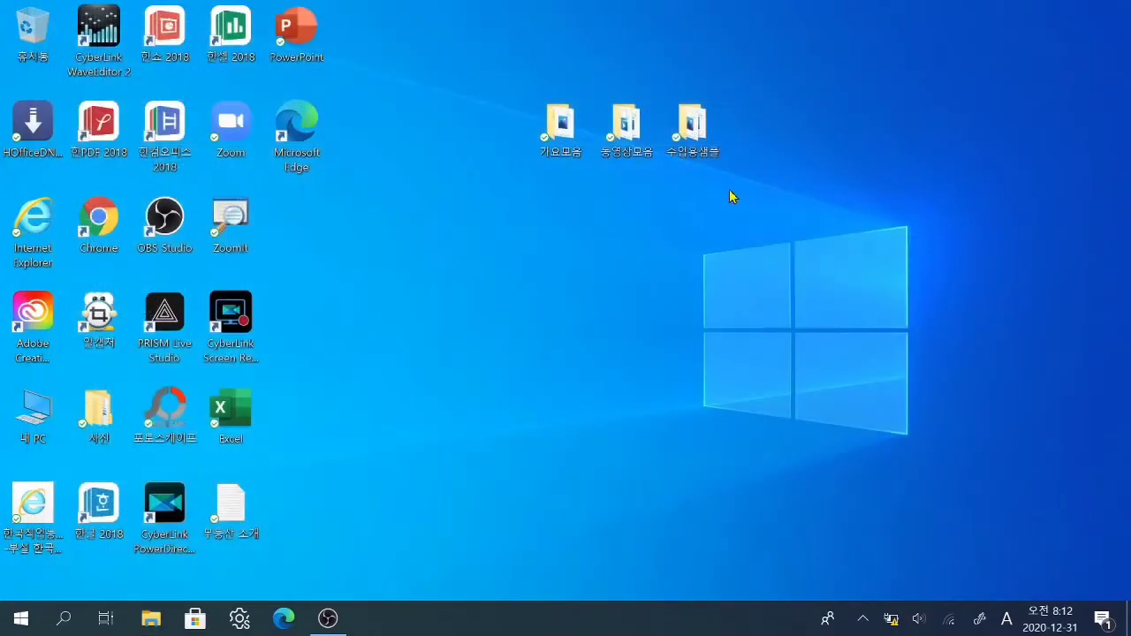
- View the pictures 사진07 and 사진02 in the desktop folder 수업용샘플, and close them and the folder window
double_click(699, 123)
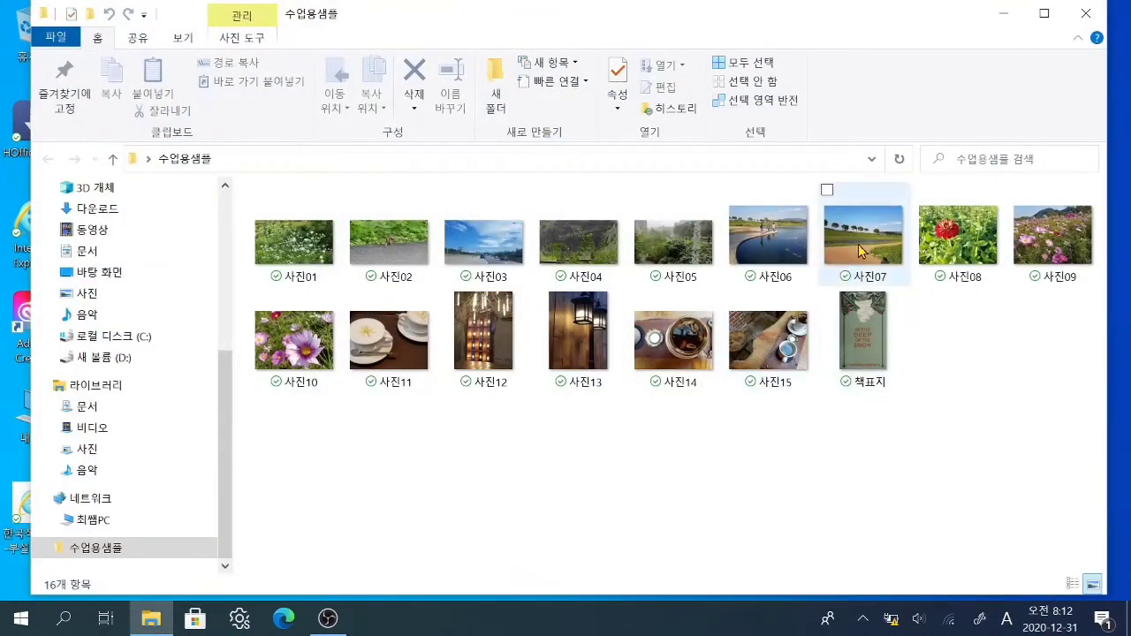
double_click(862, 252)
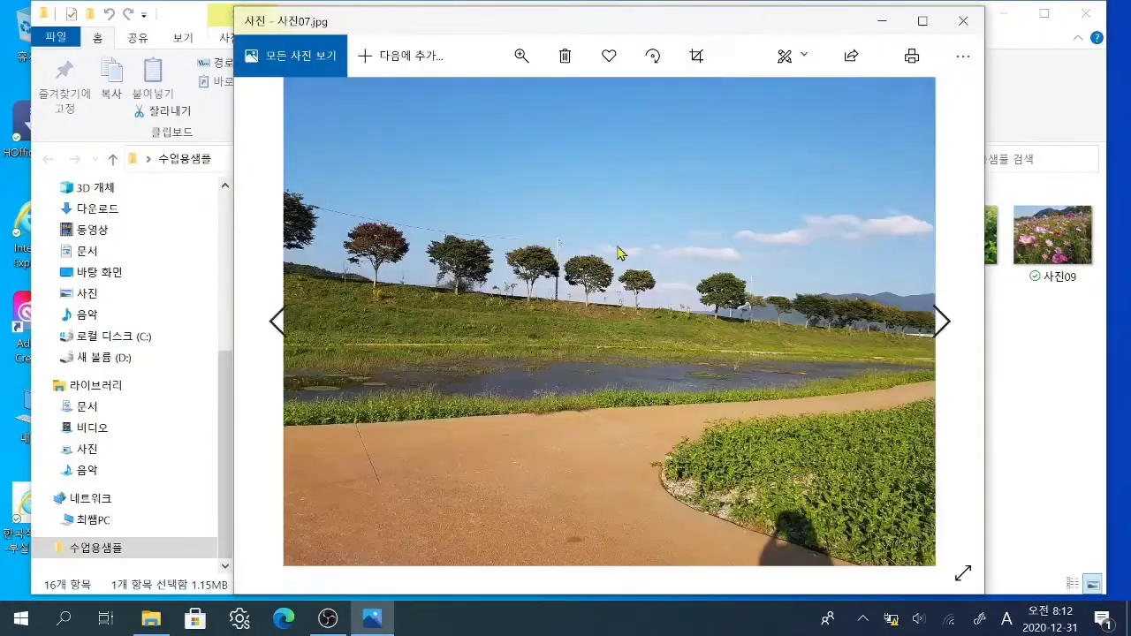
click(963, 20)
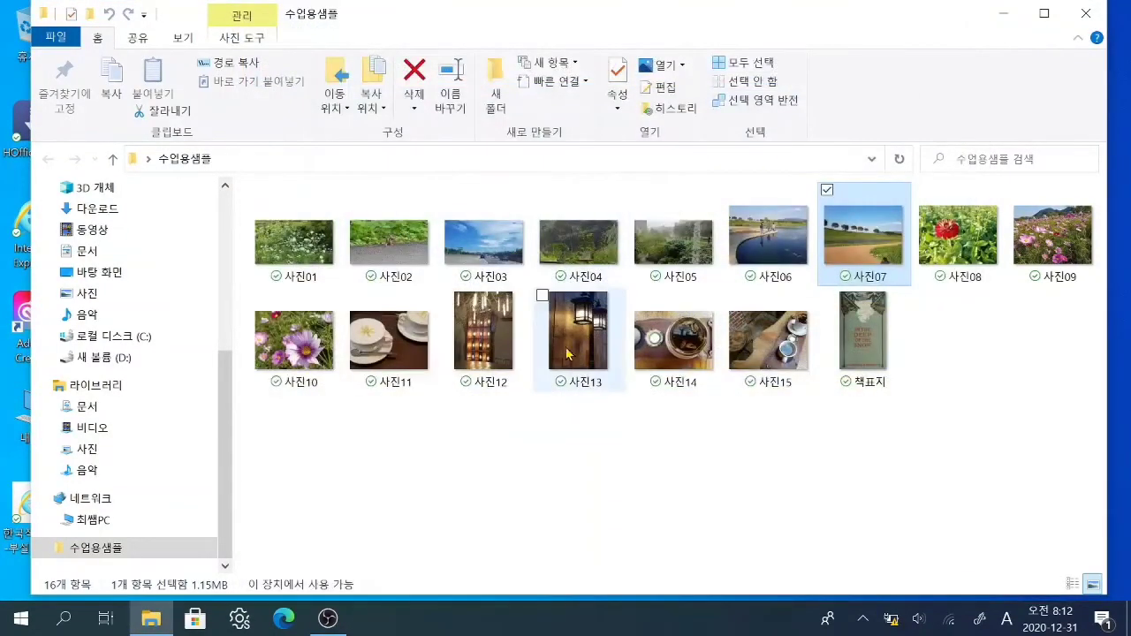
double_click(397, 252)
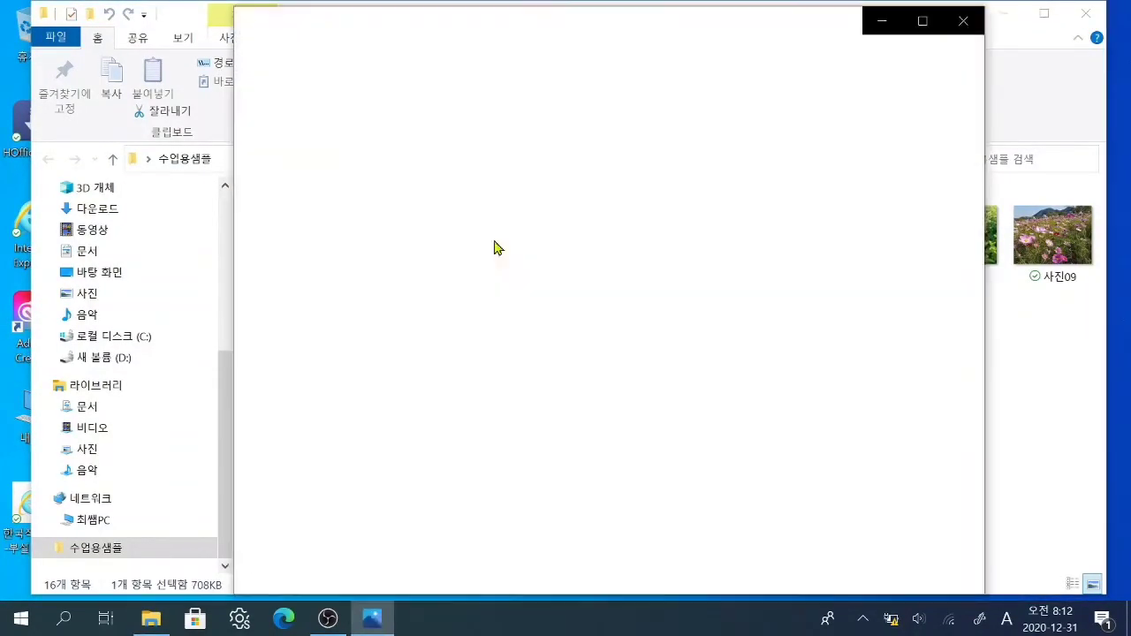
click(964, 20)
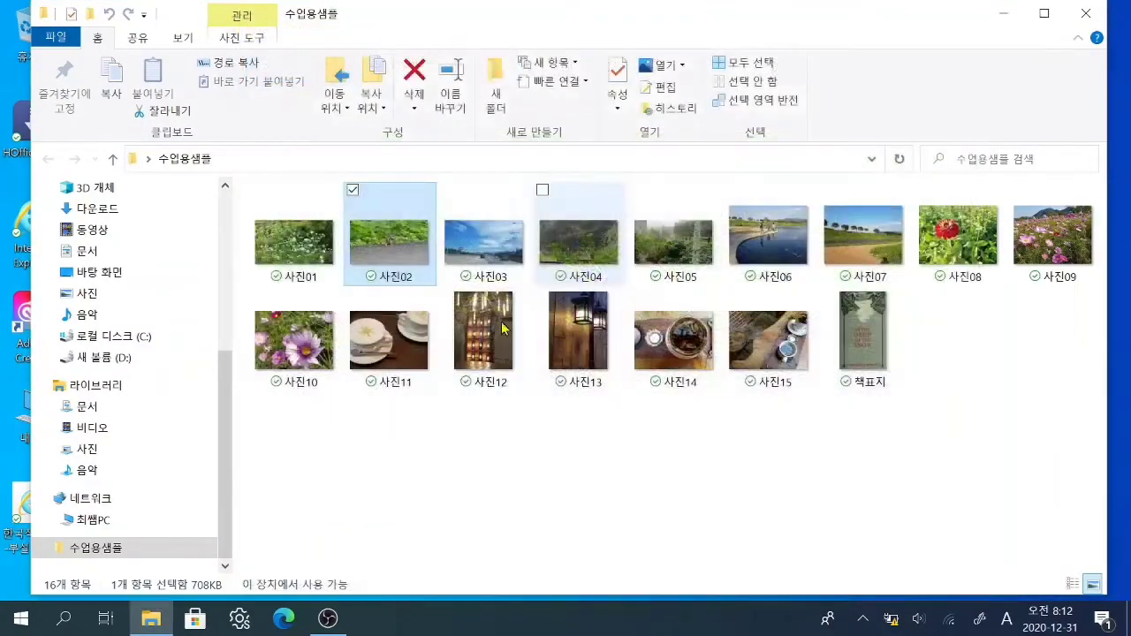
click(1086, 13)
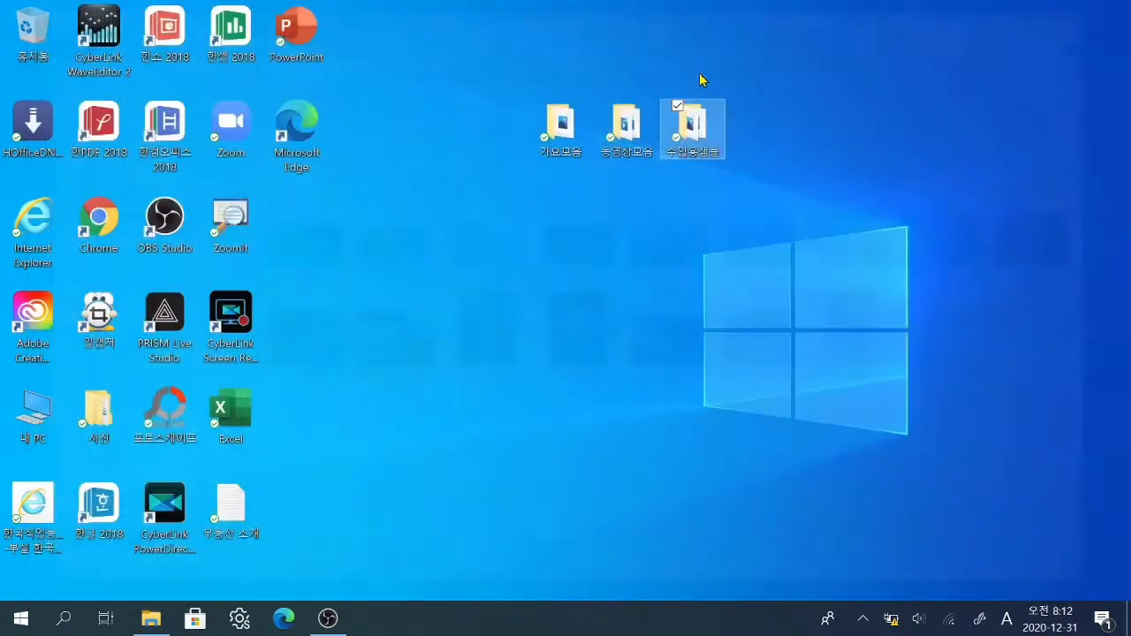
click(350, 371)
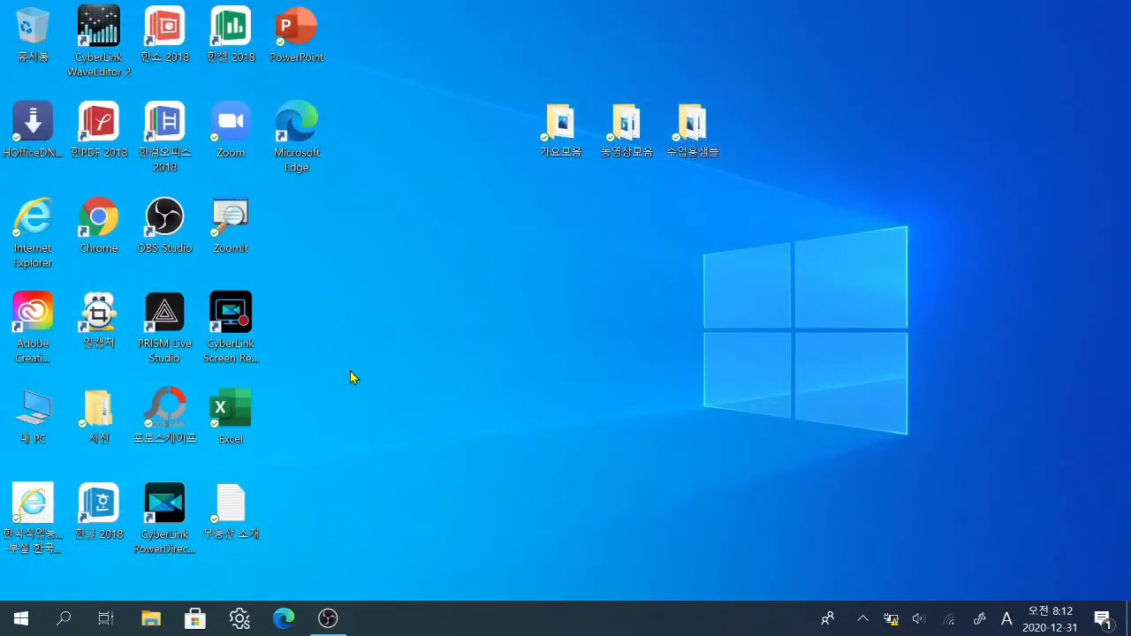
- Open File Explorer and bring up its folder options dialog
click(160, 623)
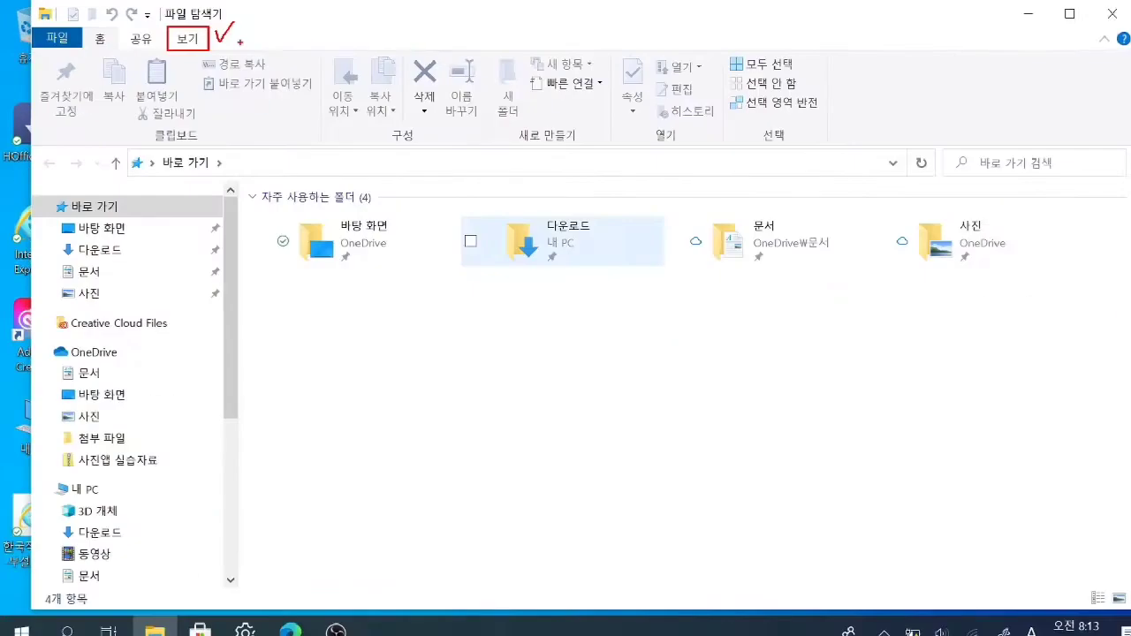
click(367, 75)
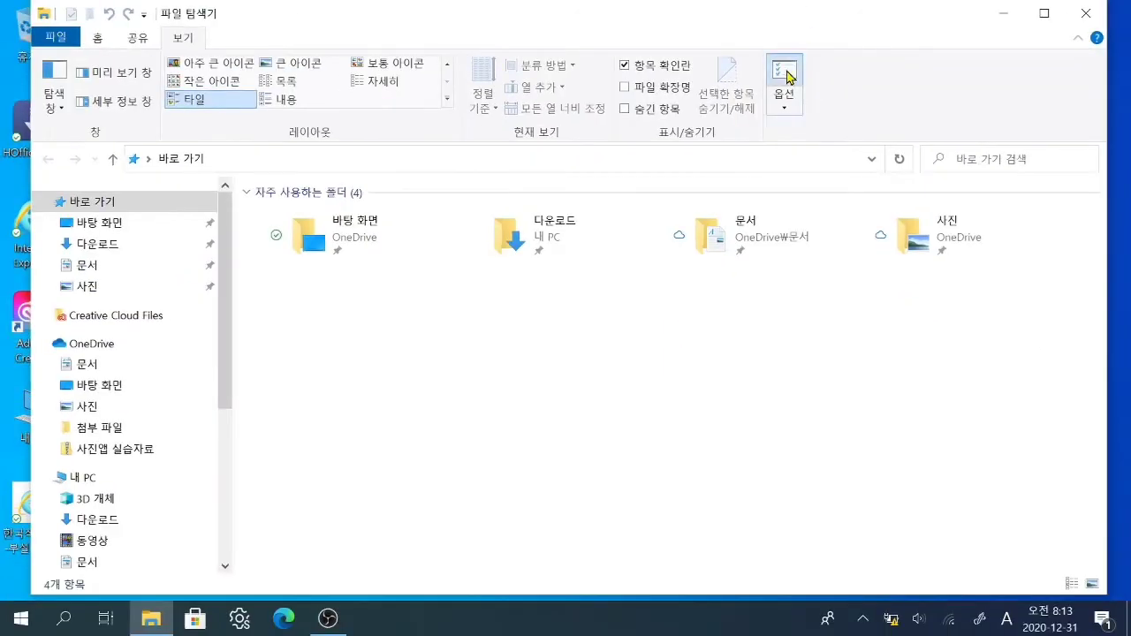
click(787, 73)
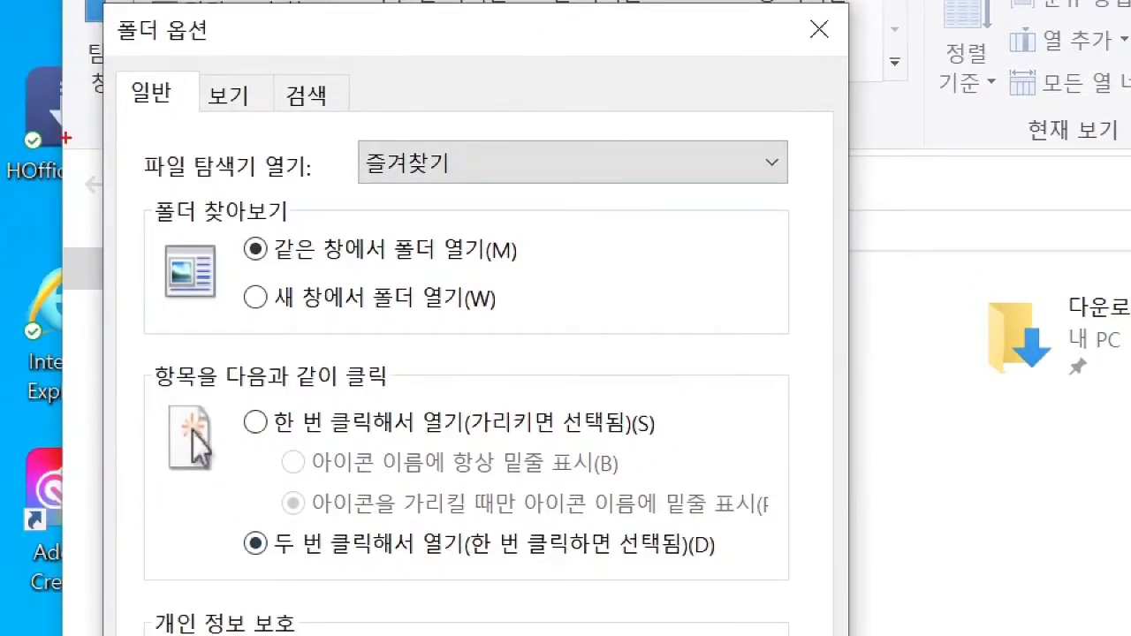
mouse_move(133, 126)
mouse_down()
mouse_move(511, 199)
mouse_move(810, 189)
mouse_up()
mouse_move(760, 105)
mouse_down()
mouse_move(790, 110)
mouse_move(810, 97)
mouse_up()
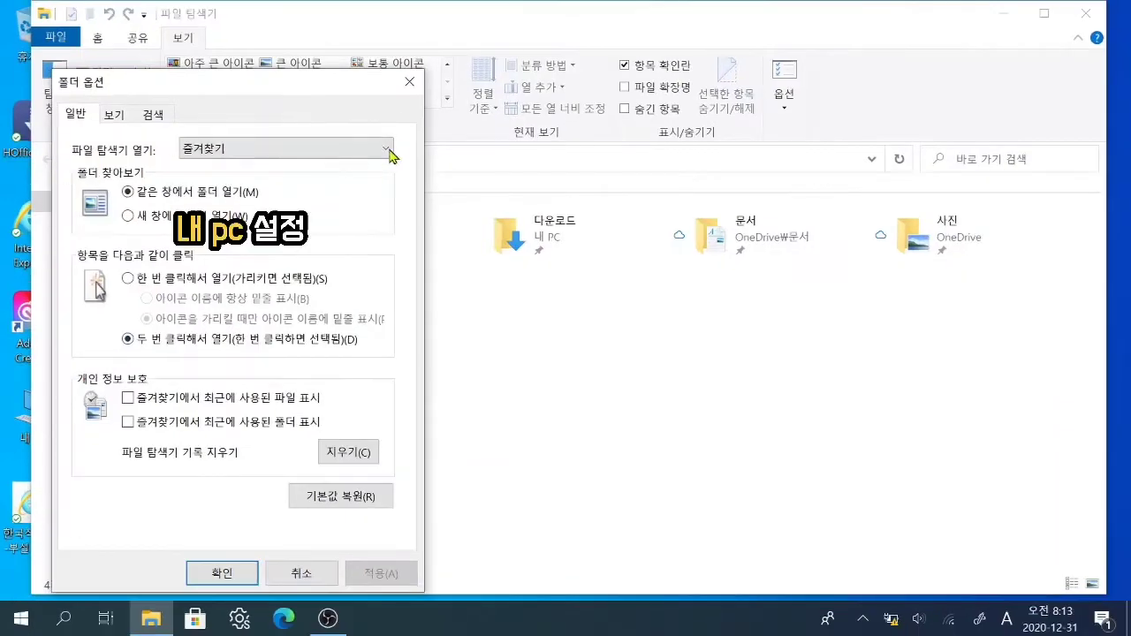
- Set File Explorer to open to 내 PC, accept the folder options, and close the window
click(777, 171)
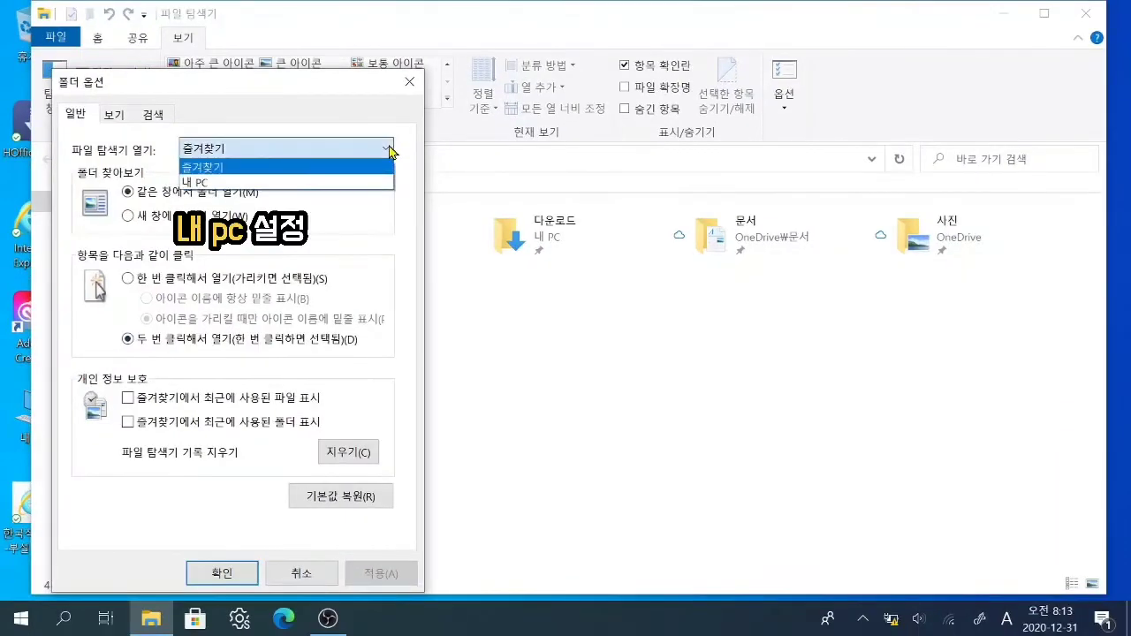
click(292, 183)
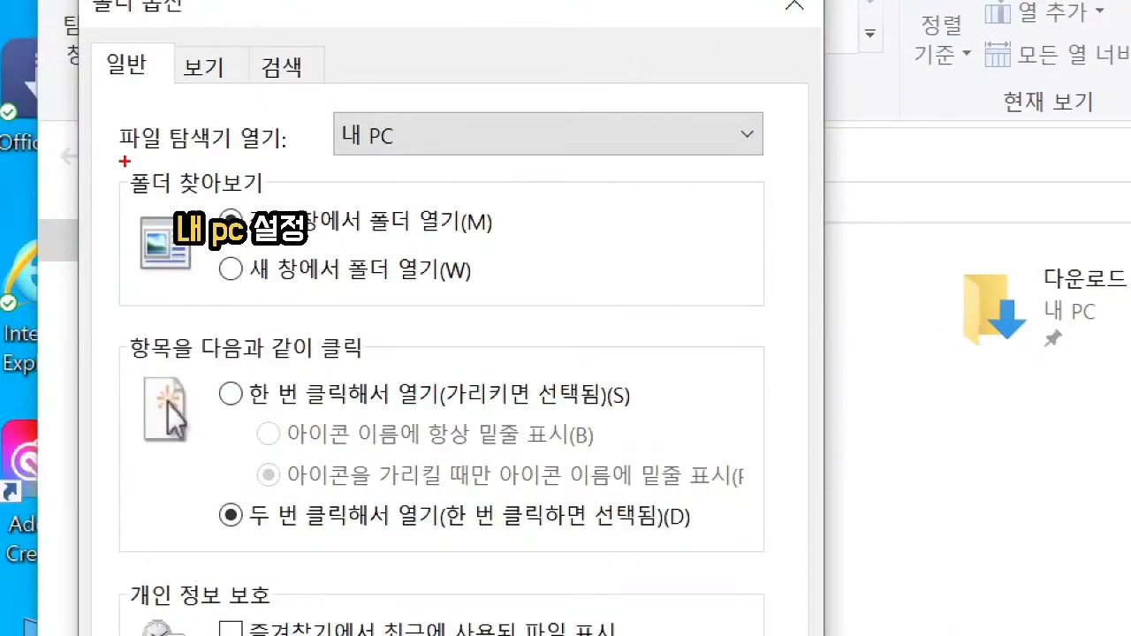
drag(124, 162, 403, 163)
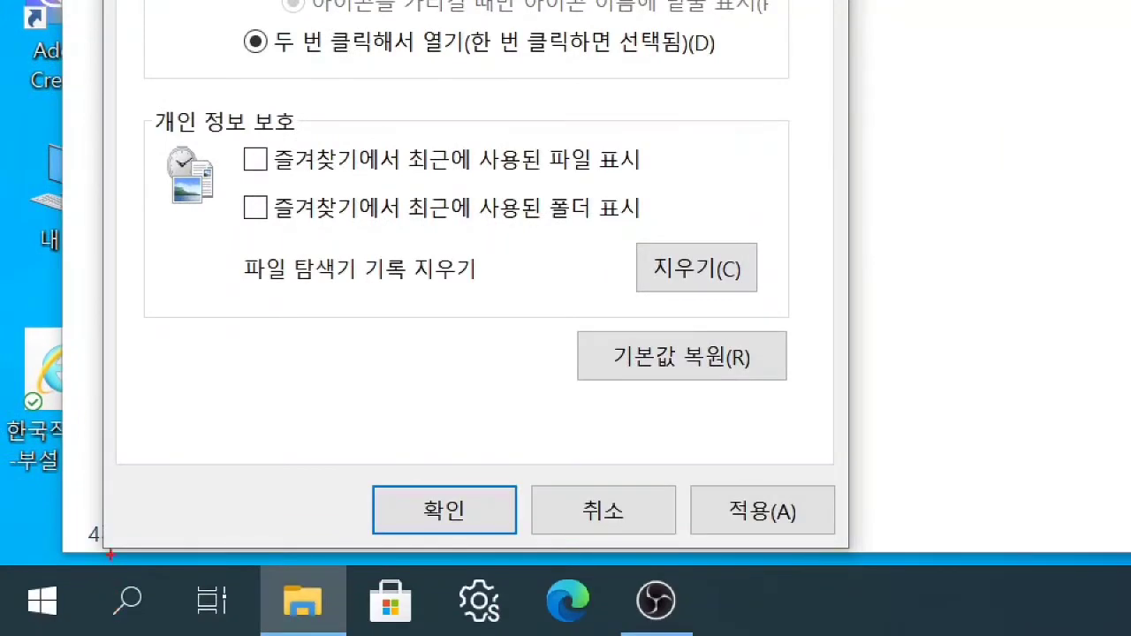
drag(440, 451, 487, 457)
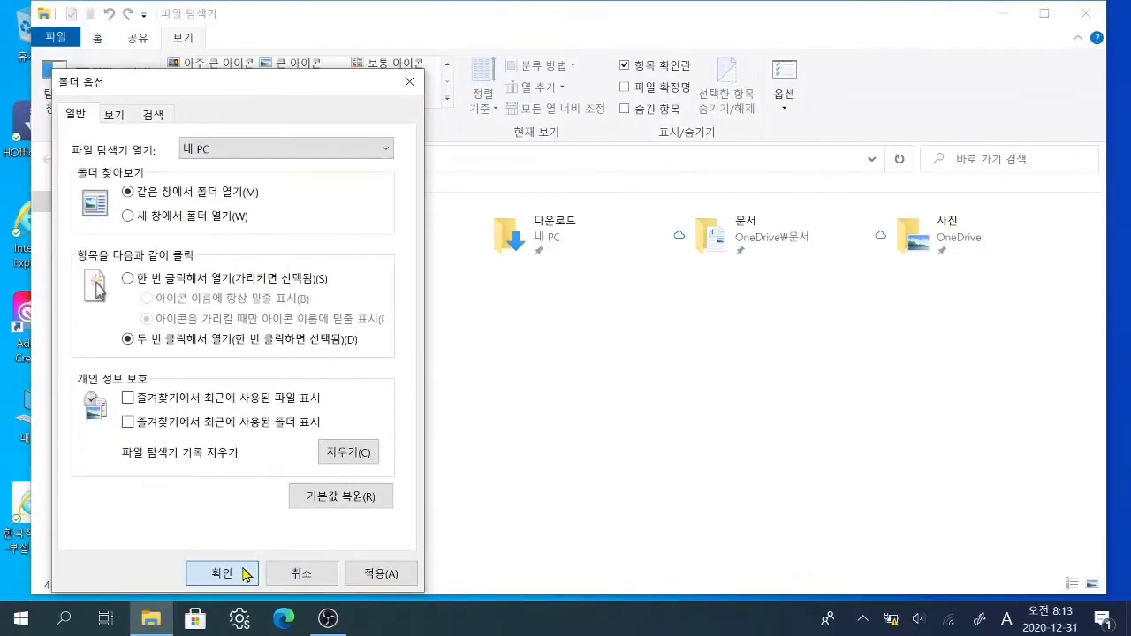
click(445, 510)
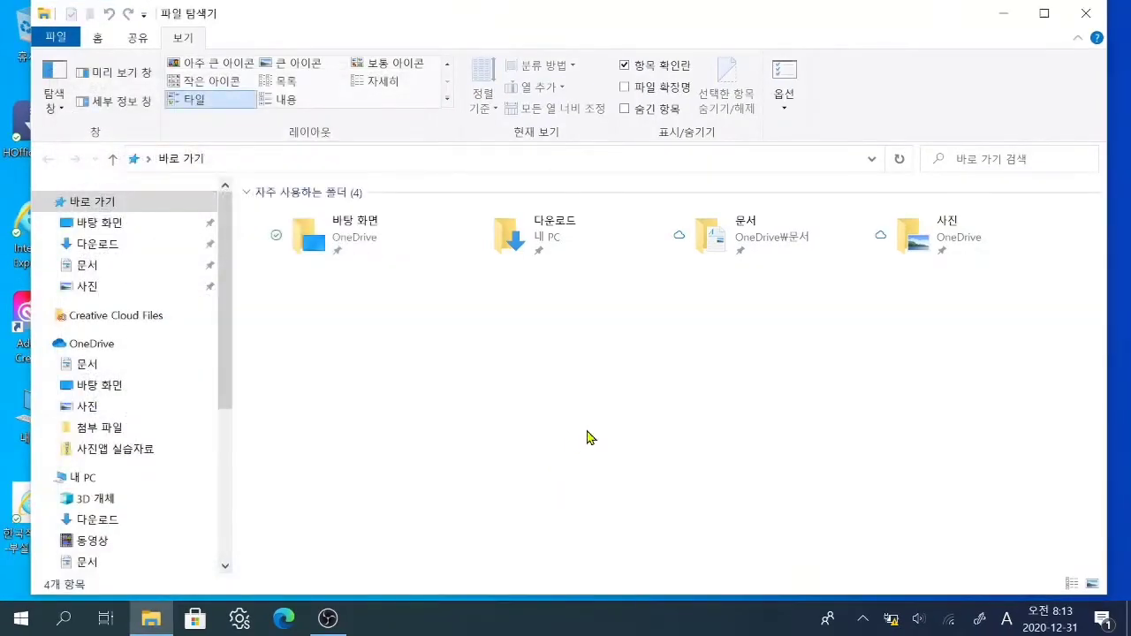
click(1088, 20)
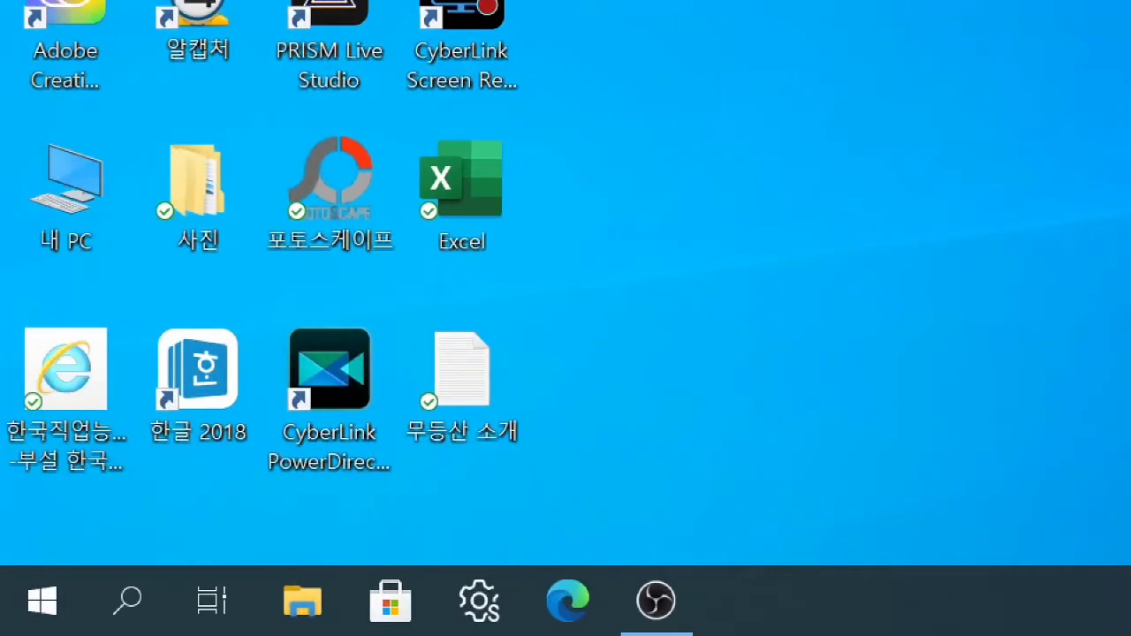
- Reopen File Explorer and go to the 수업용샘플 folder inside 바탕 화면
mouse_move(268, 561)
mouse_down()
mouse_move(298, 634)
mouse_move(351, 635)
mouse_up()
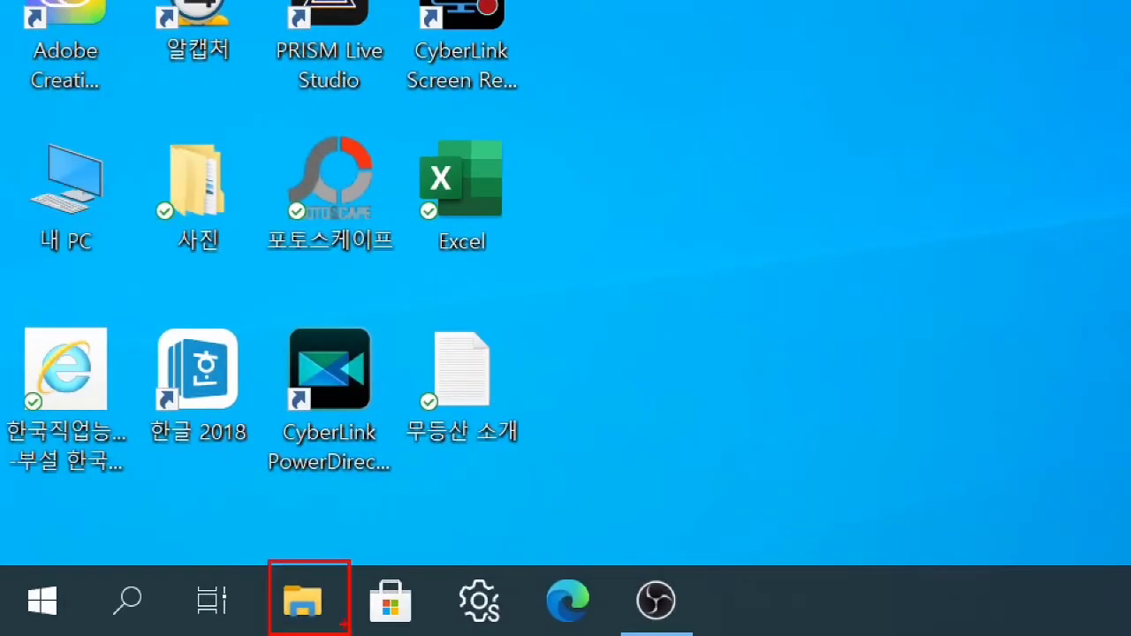
drag(347, 542, 355, 535)
key(Escape)
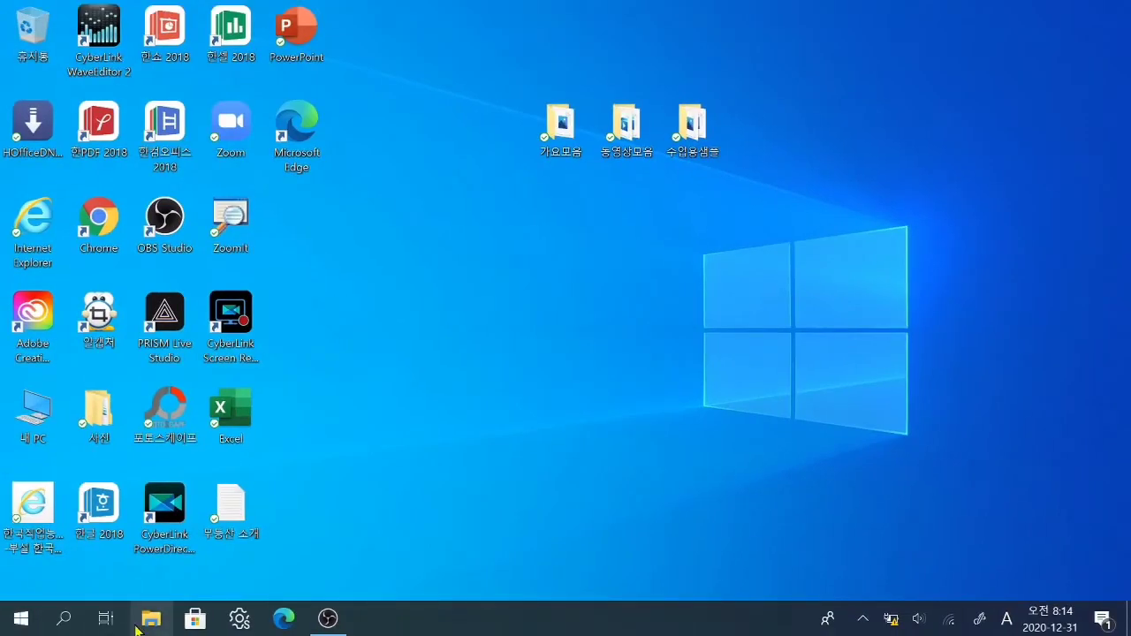
click(151, 622)
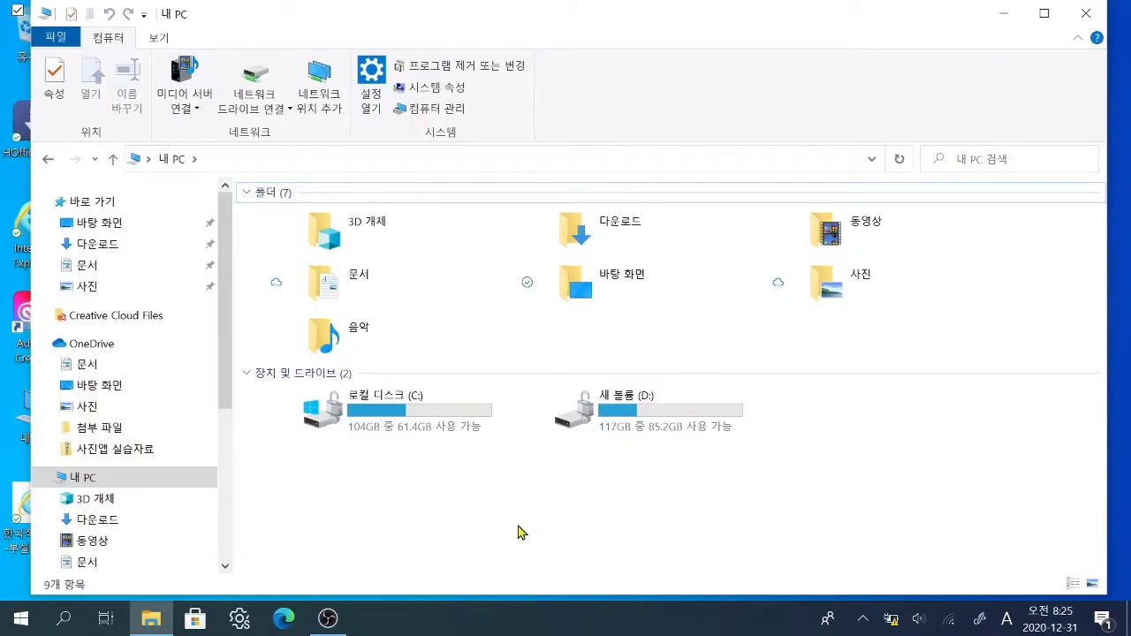
double_click(619, 291)
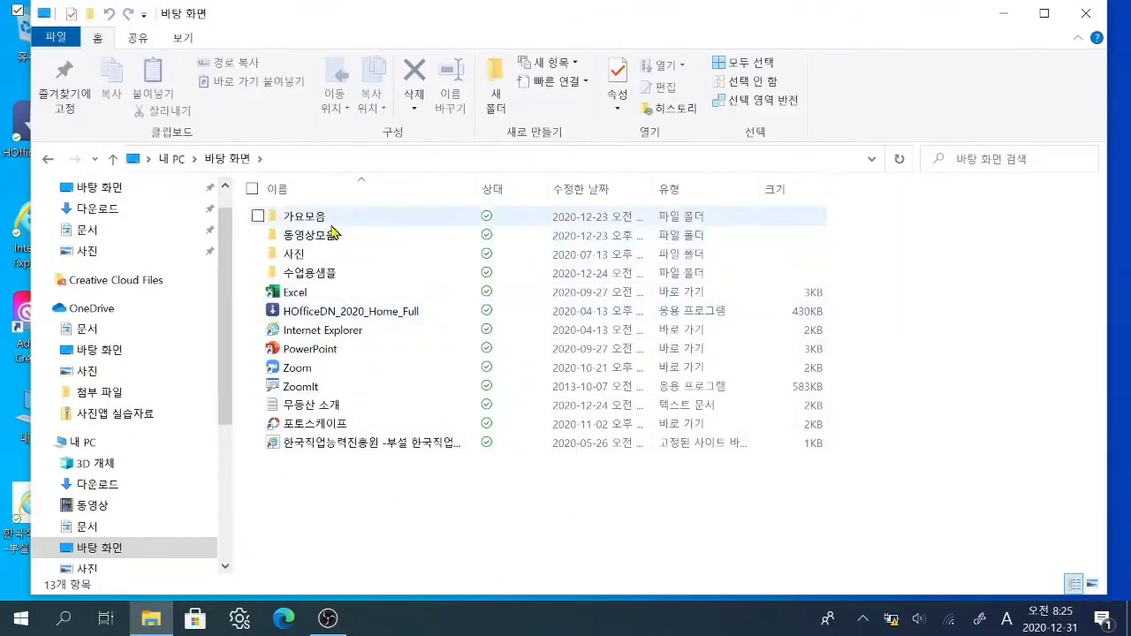
double_click(314, 277)
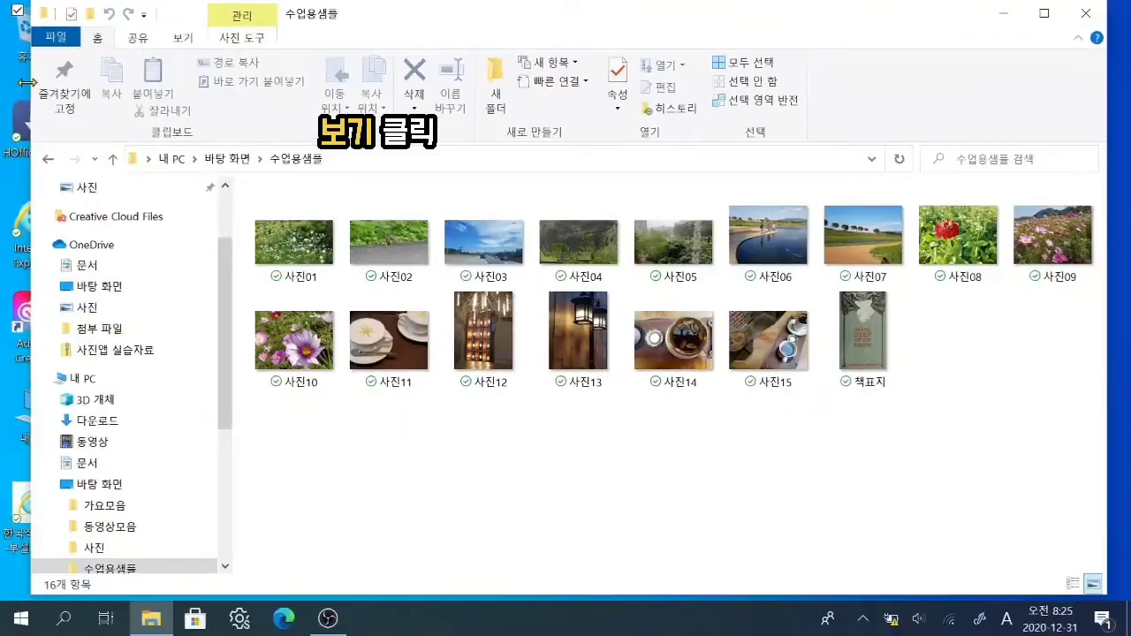
- Switch the layout of the 수업용샘플 folder to 자세히
click(183, 38)
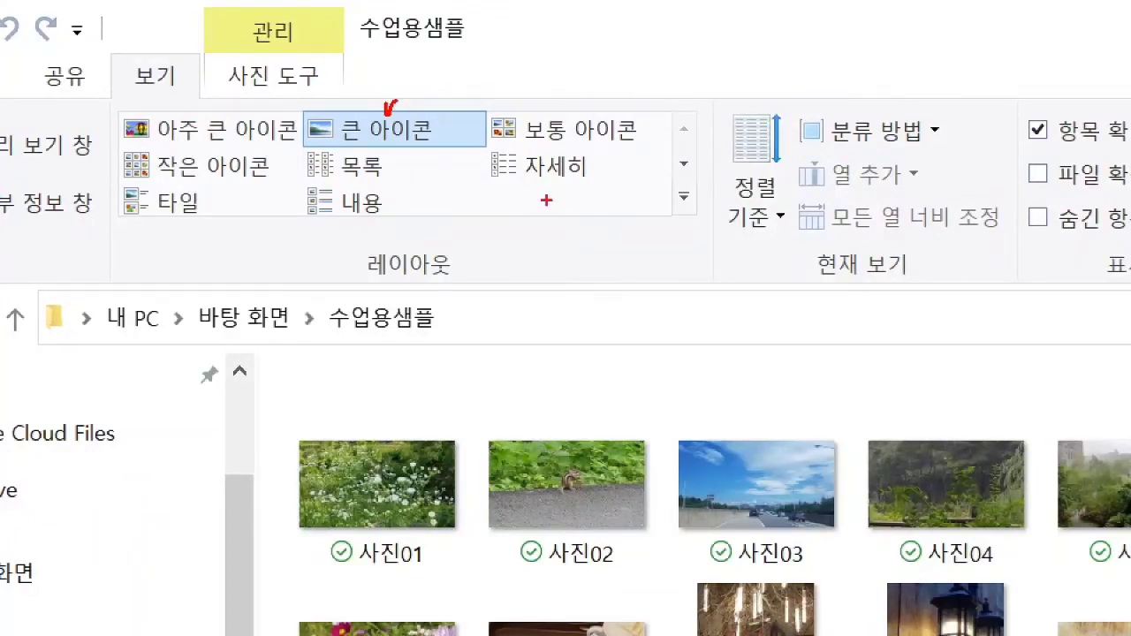
mouse_move(475, 140)
mouse_down()
mouse_move(502, 184)
mouse_move(611, 202)
mouse_up()
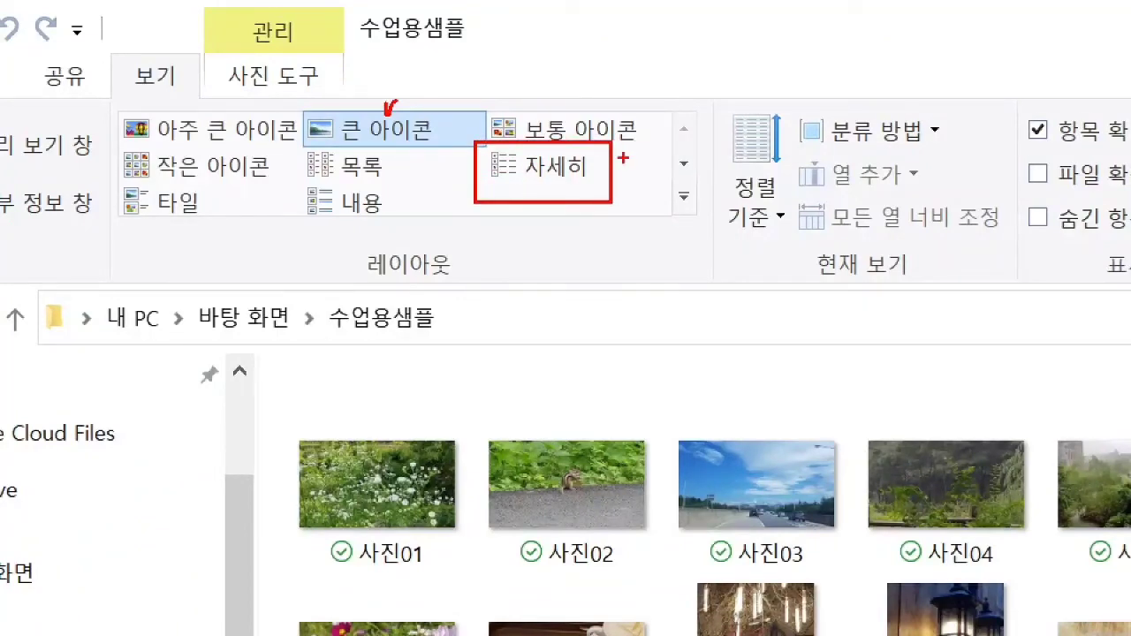
drag(623, 158, 629, 174)
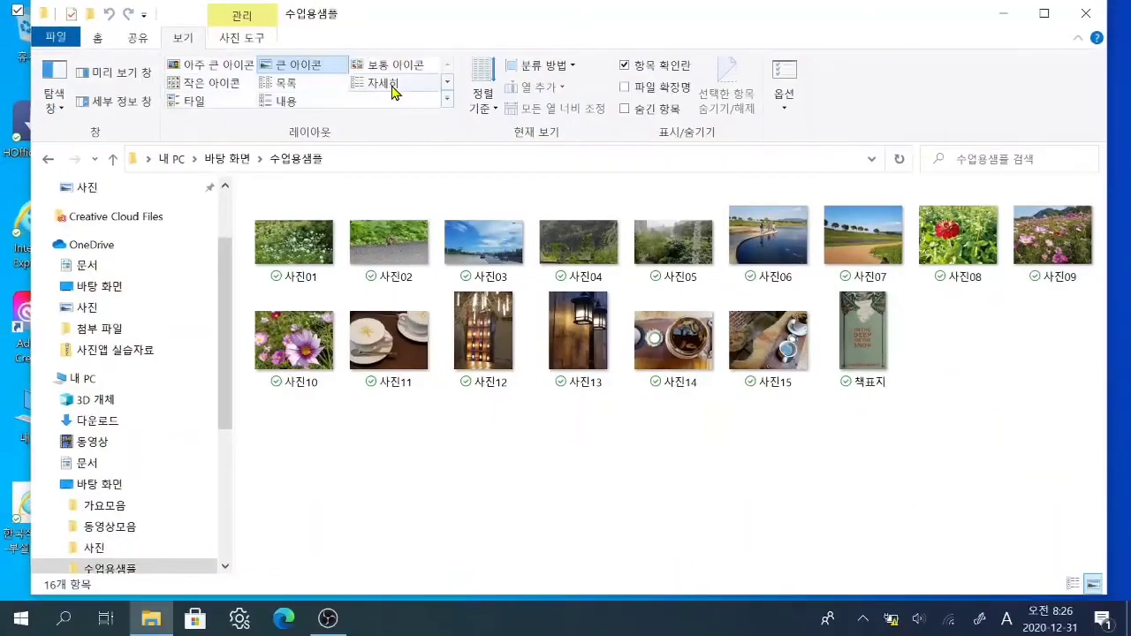
click(552, 166)
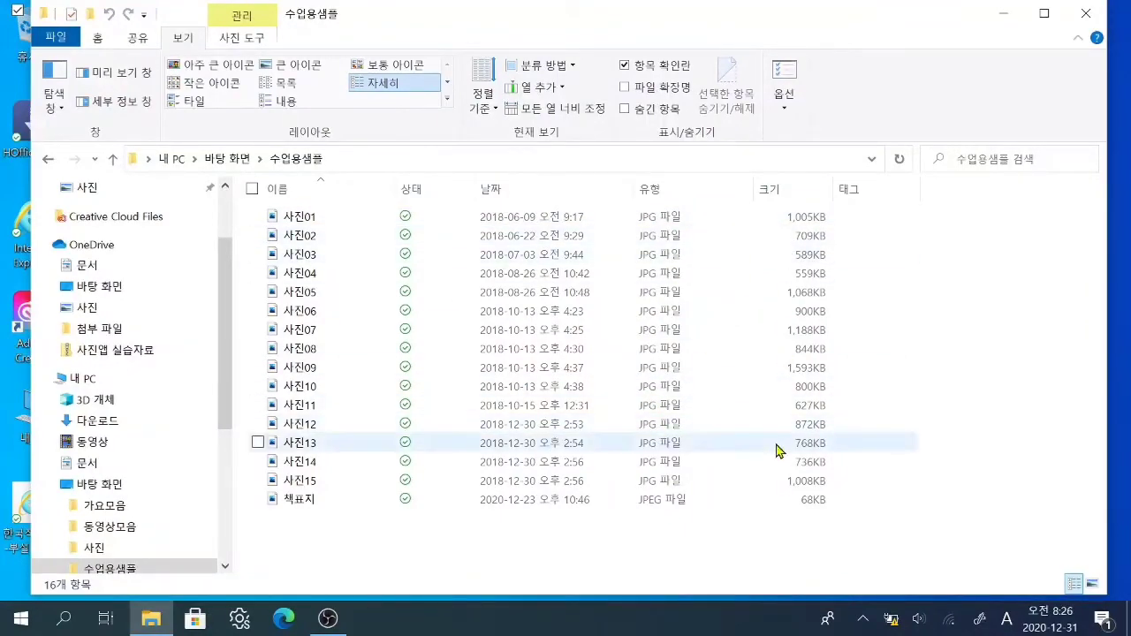
key(ctrl+1)
click(189, 119)
mouse_move(189, 119)
mouse_down()
mouse_move(199, 237)
mouse_move(218, 204)
mouse_up()
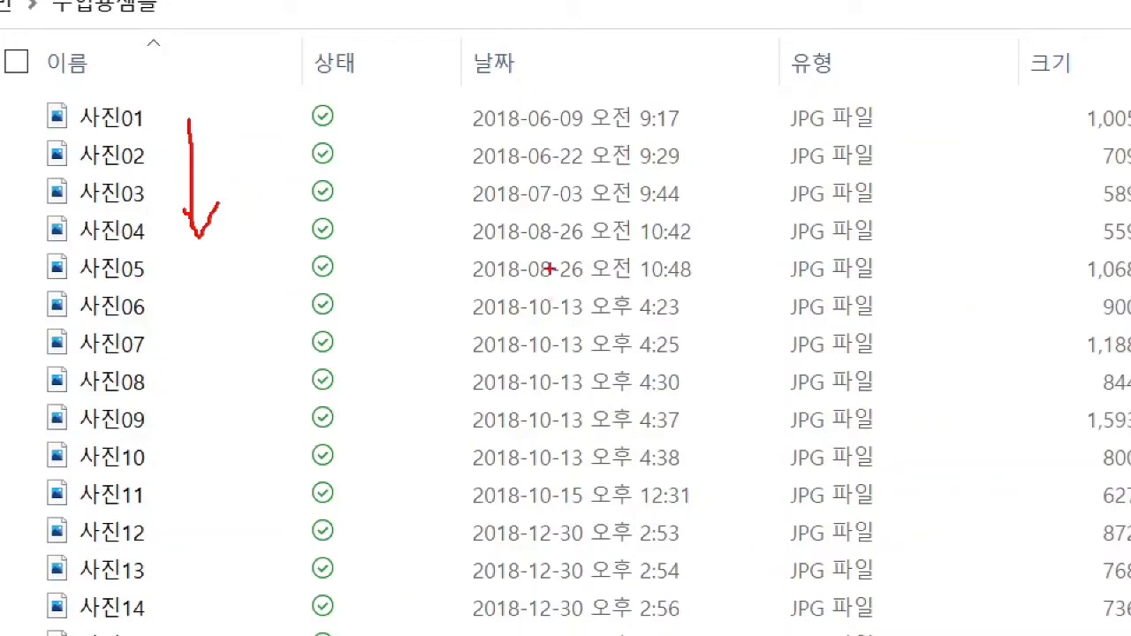
key(Escape)
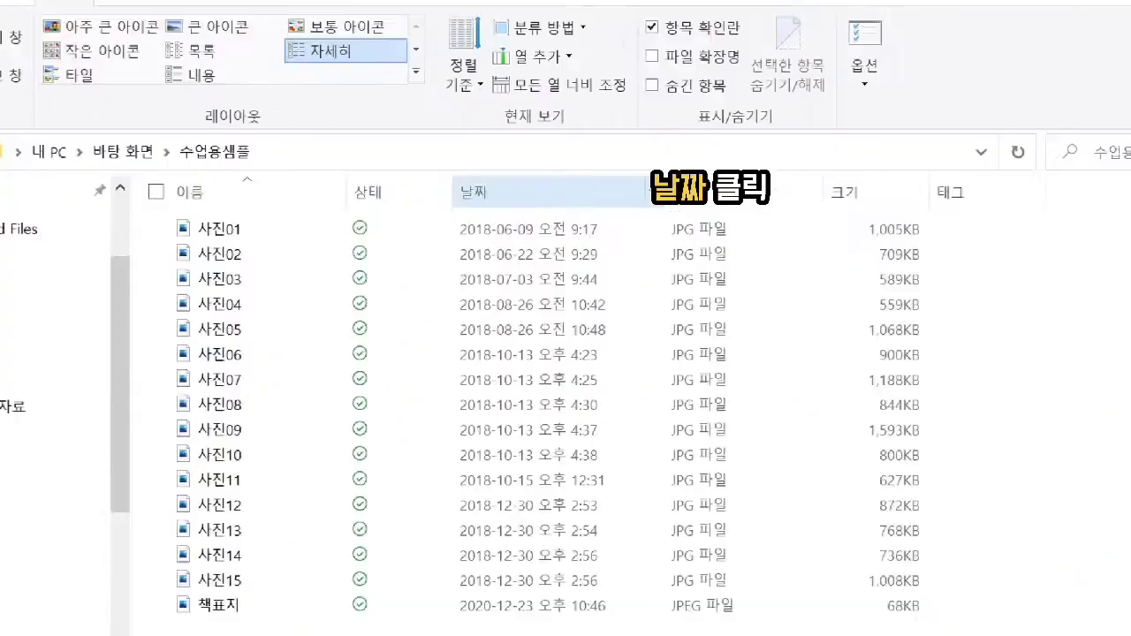
- Sort the files in 수업용샘플 by 날짜 with the newest first
key(ctrl+1)
click(489, 161)
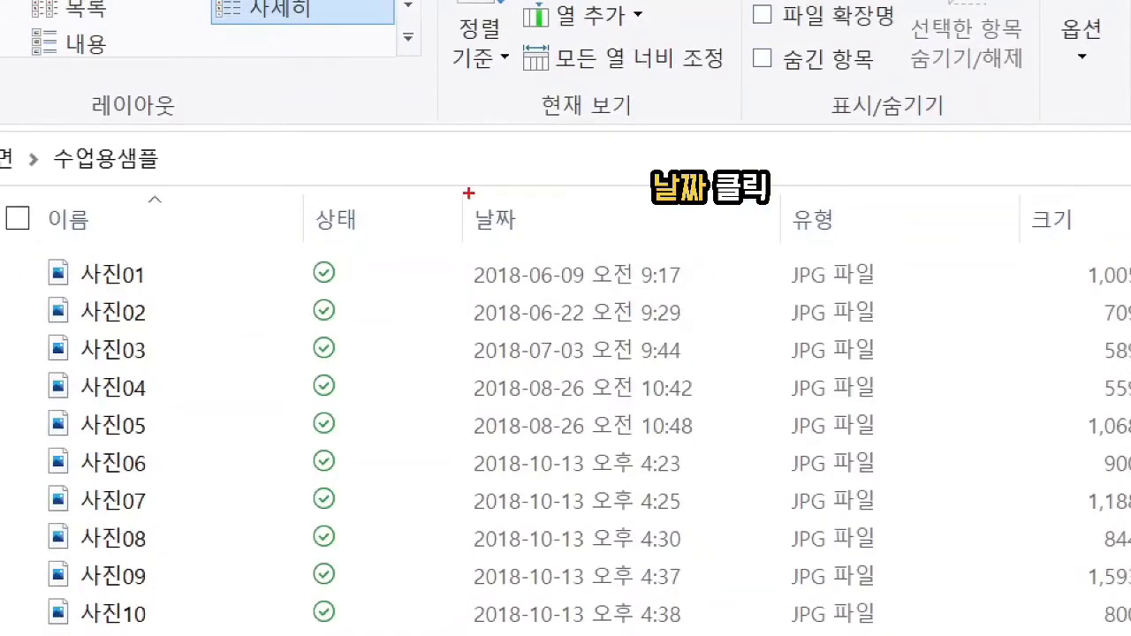
mouse_move(467, 192)
mouse_down()
mouse_move(533, 240)
mouse_move(782, 252)
mouse_up()
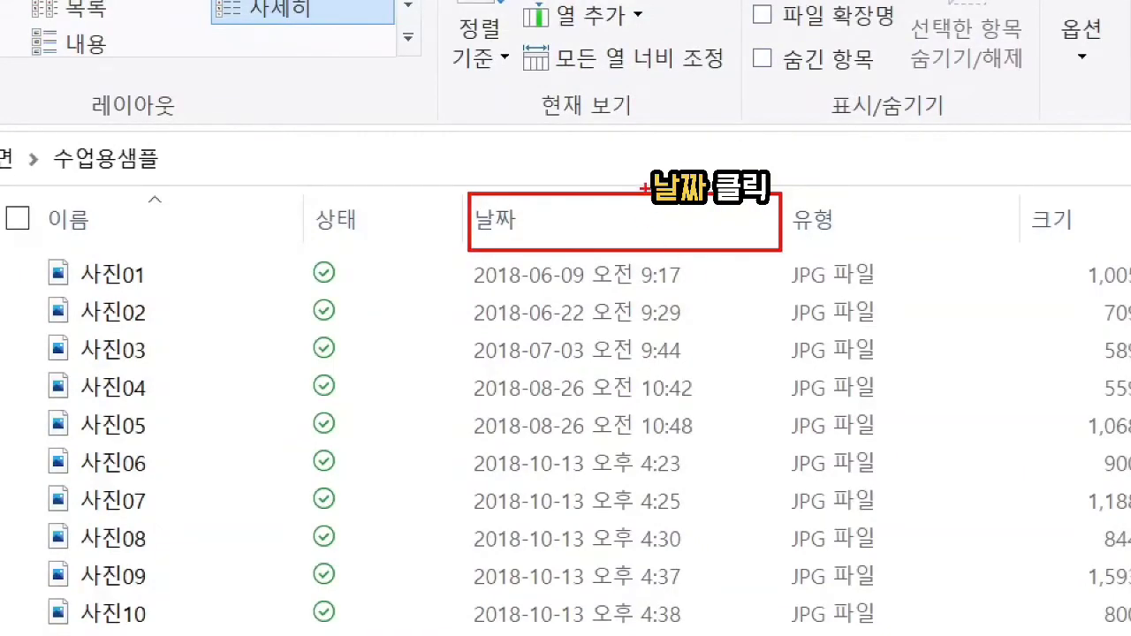
drag(648, 179, 682, 165)
key(Escape)
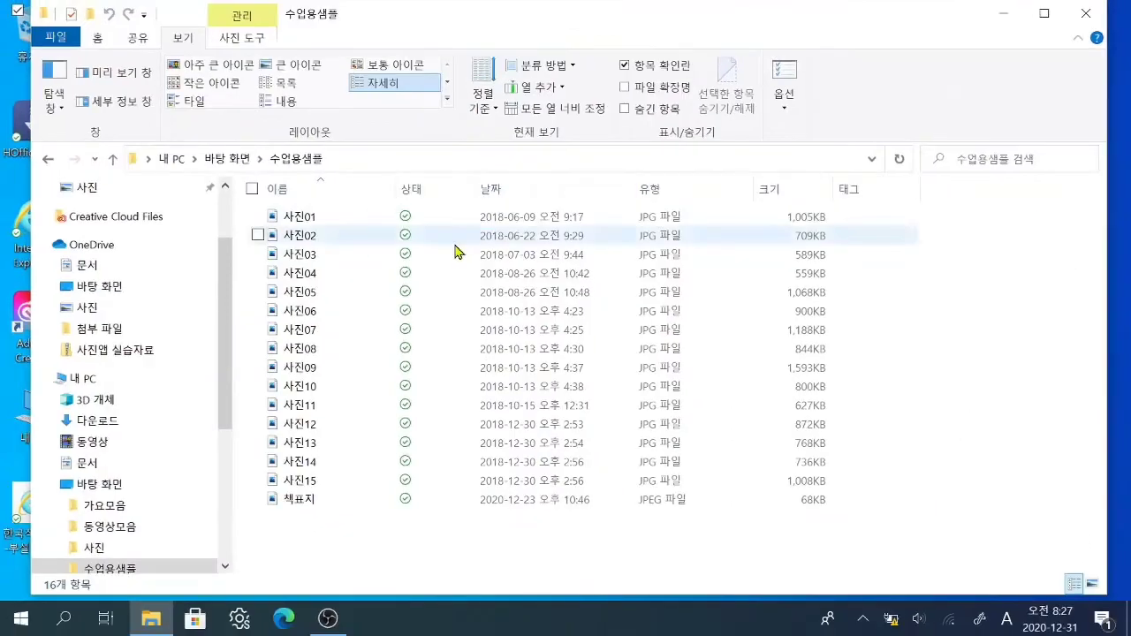
click(522, 190)
key(ctrl+1)
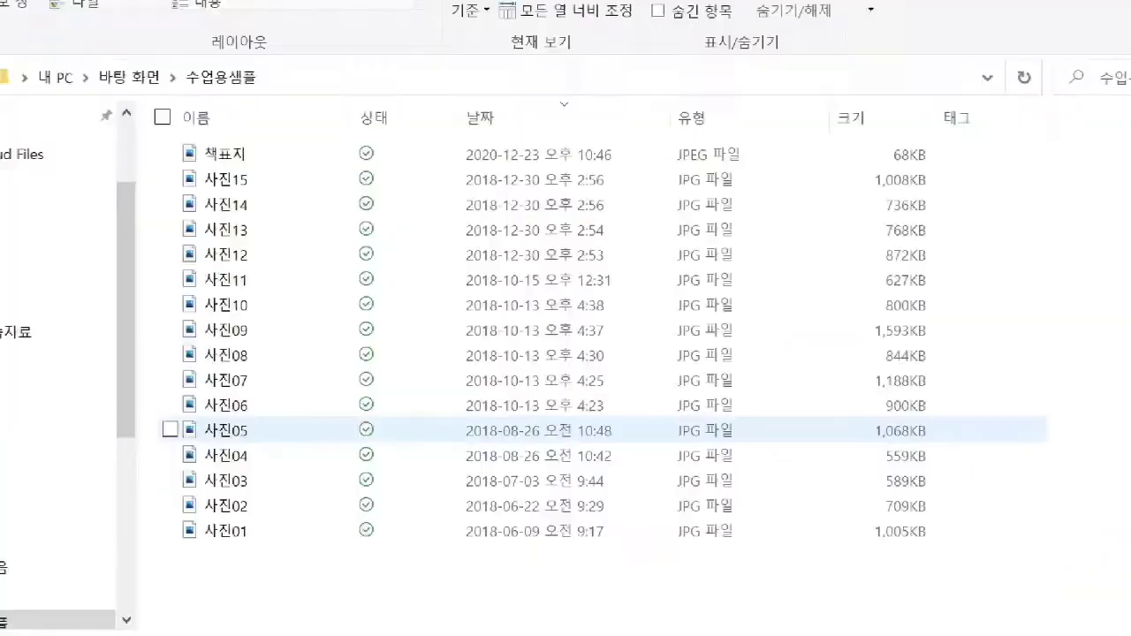
click(521, 368)
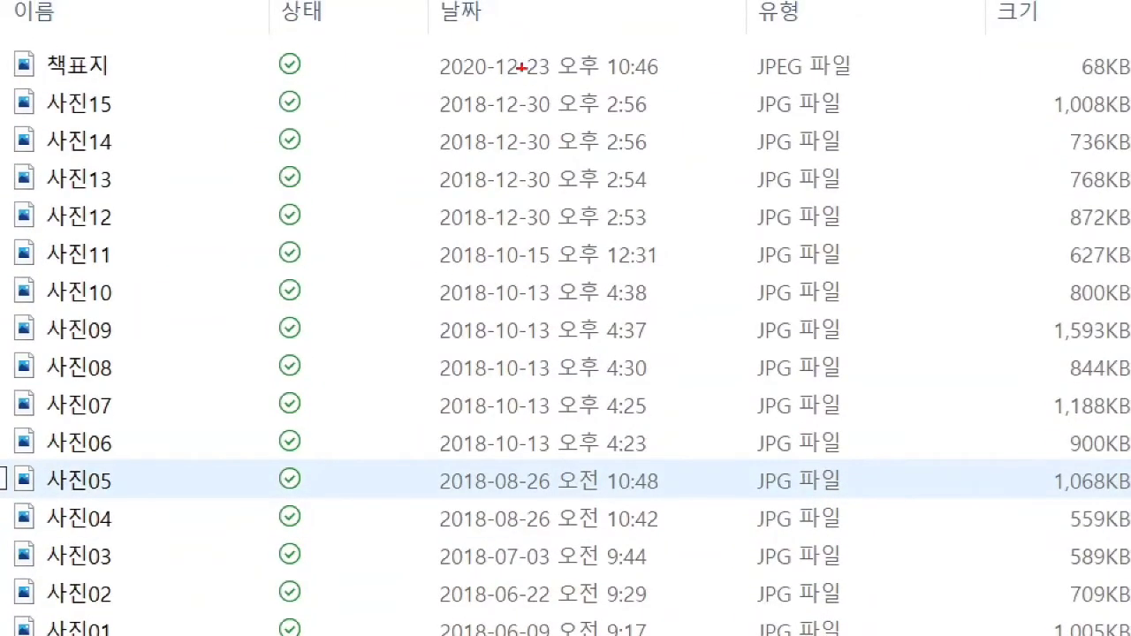
drag(676, 75, 680, 161)
drag(676, 77, 698, 104)
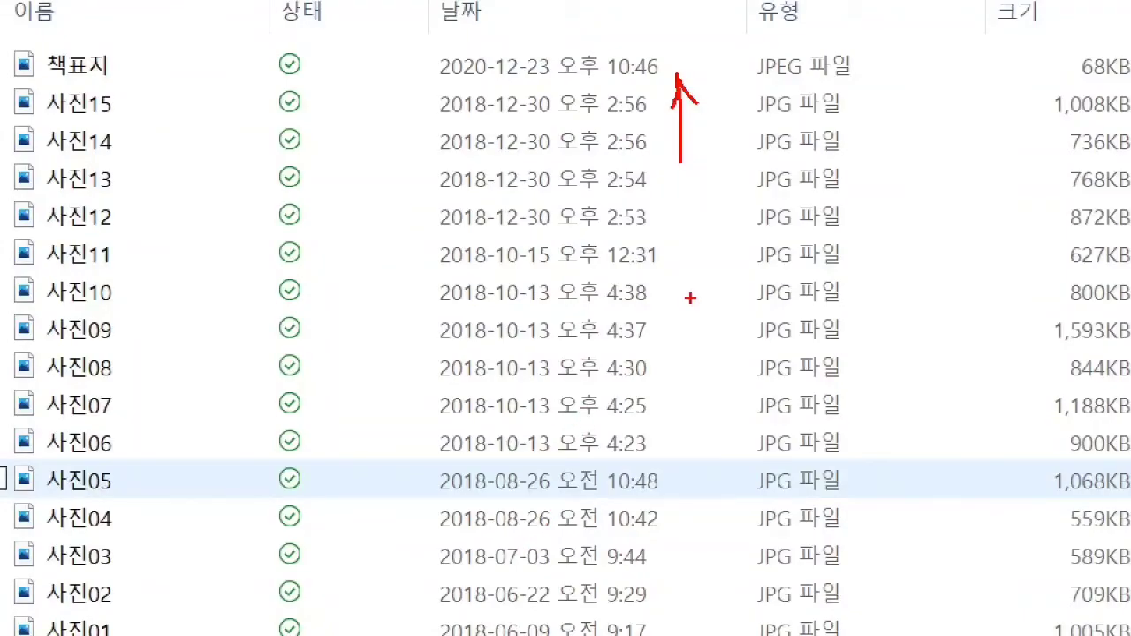
key(Escape)
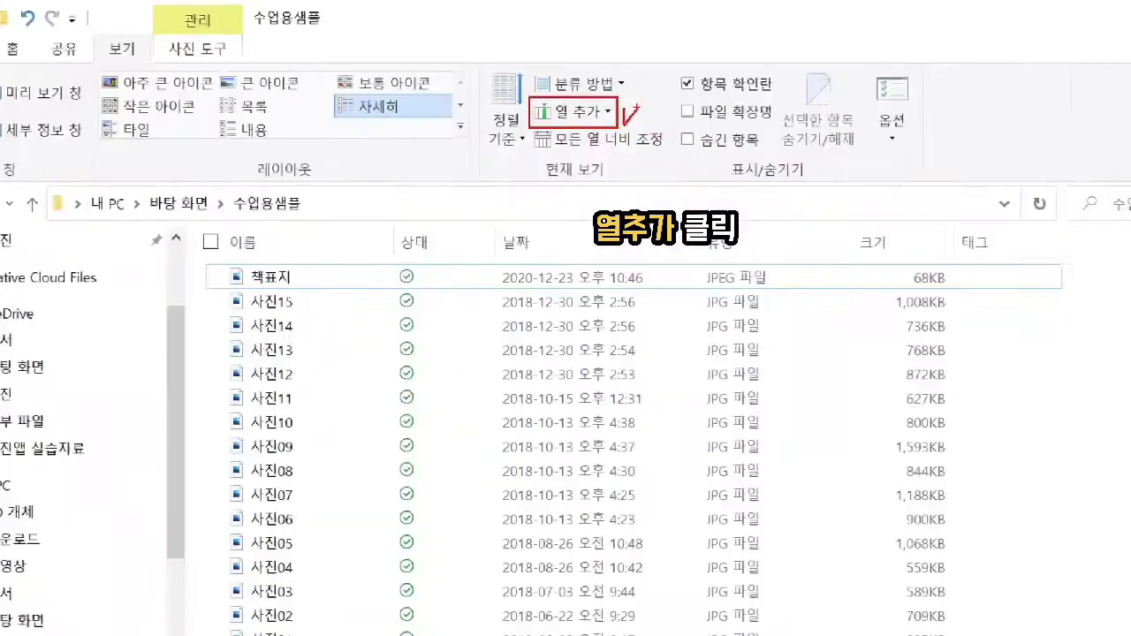
- Add the 만든 날짜 column to the detailed file list of 수업용샘플
click(669, 174)
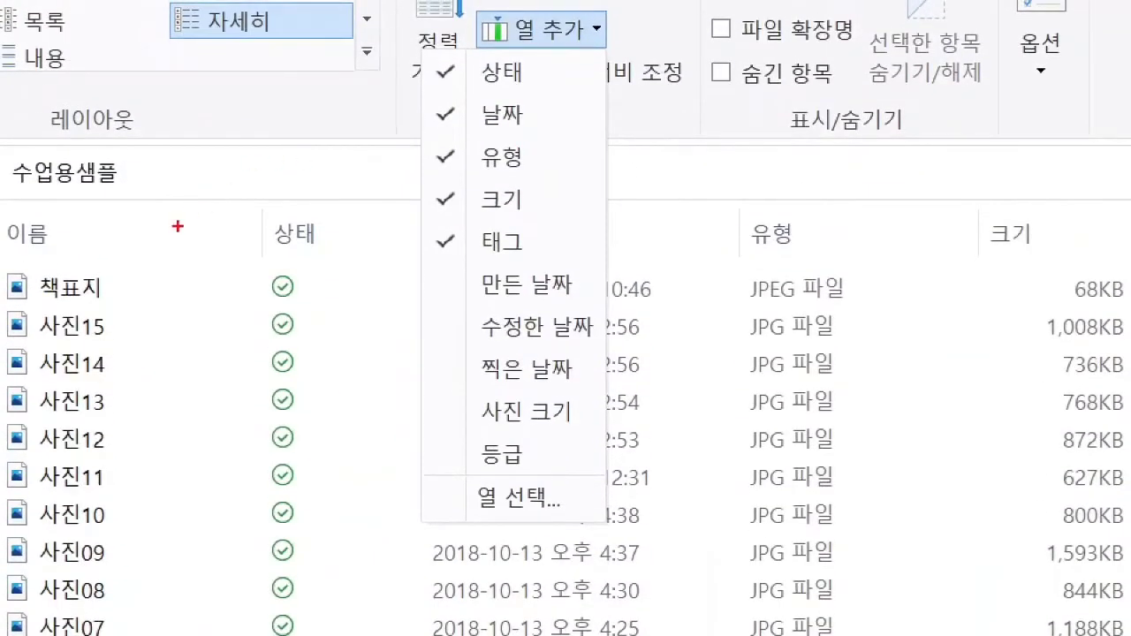
drag(345, 223, 370, 211)
drag(707, 226, 720, 221)
drag(818, 223, 841, 221)
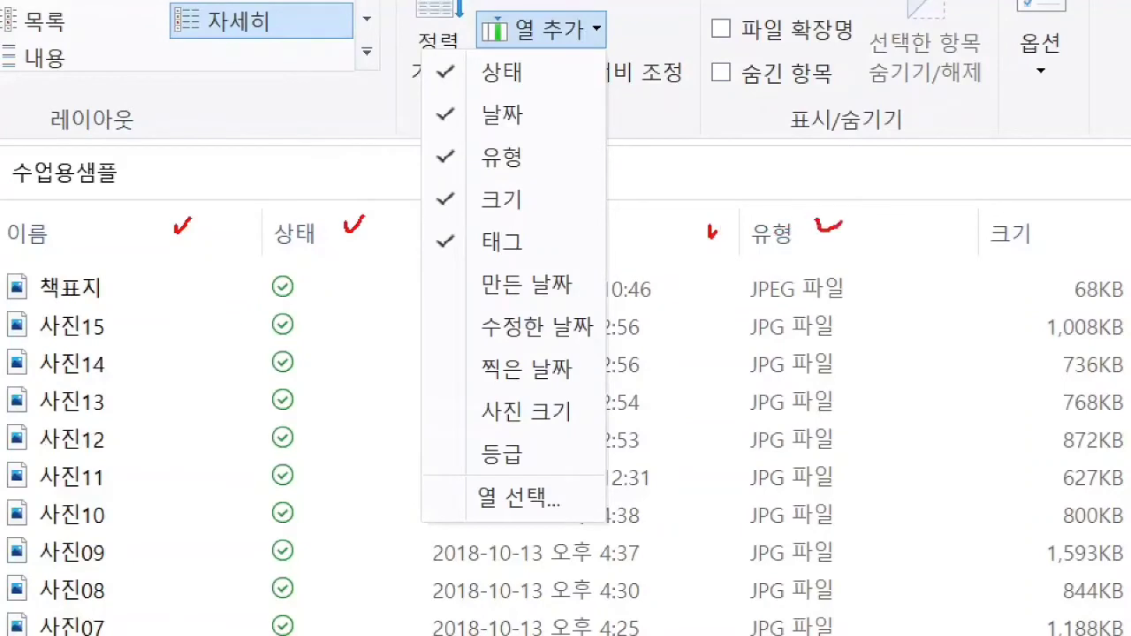
mouse_move(433, 52)
mouse_down()
mouse_move(402, 133)
mouse_move(419, 274)
mouse_up()
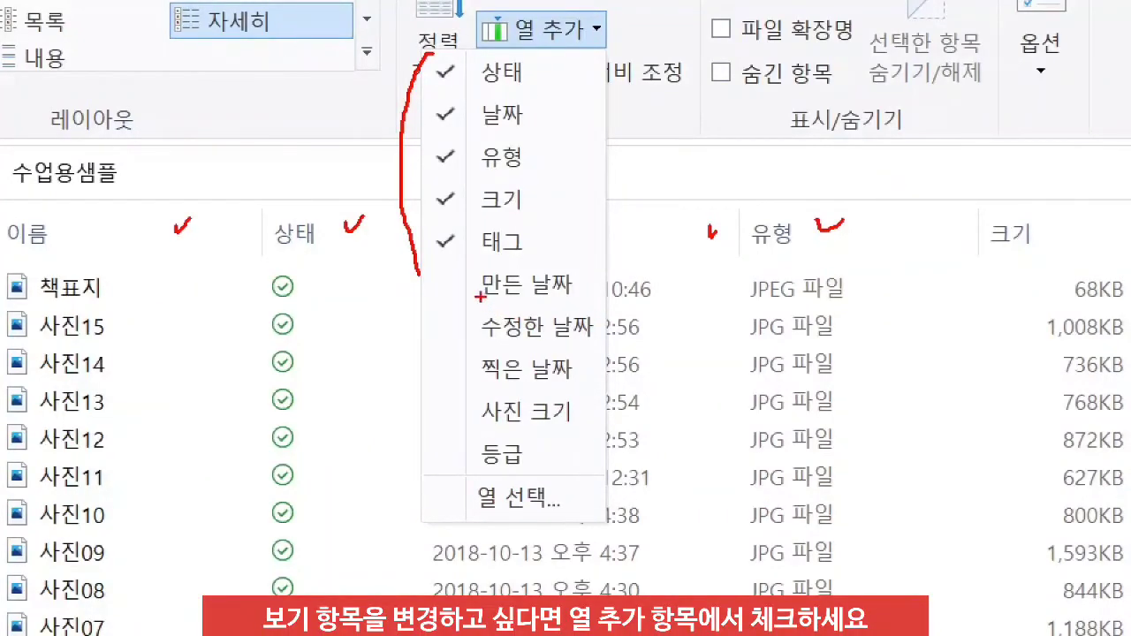
drag(480, 297, 571, 295)
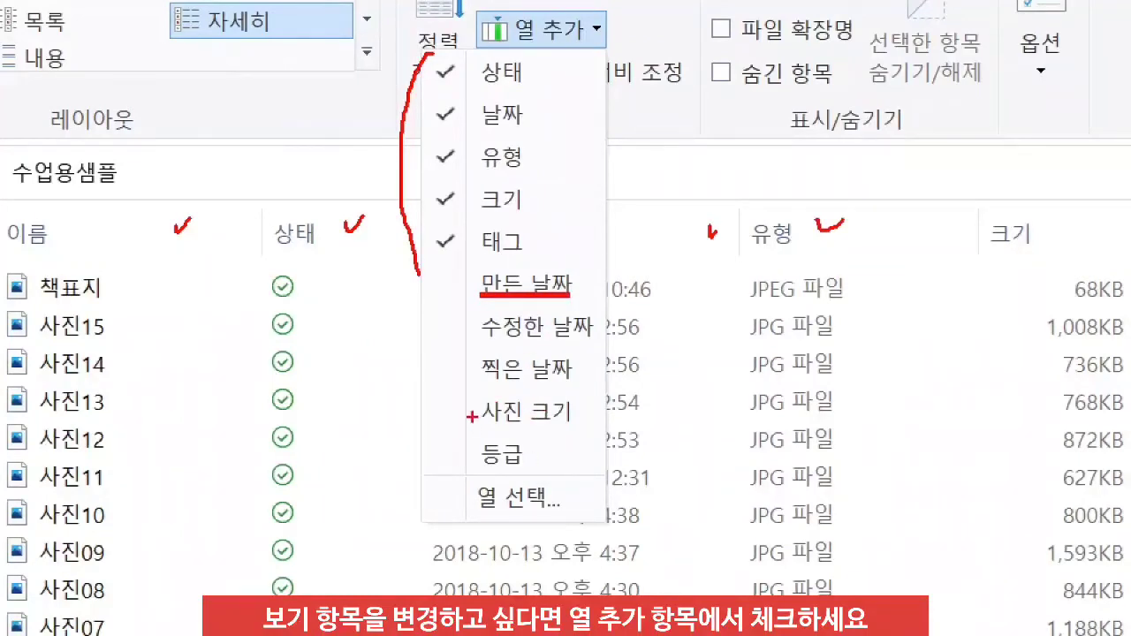
drag(482, 340, 579, 338)
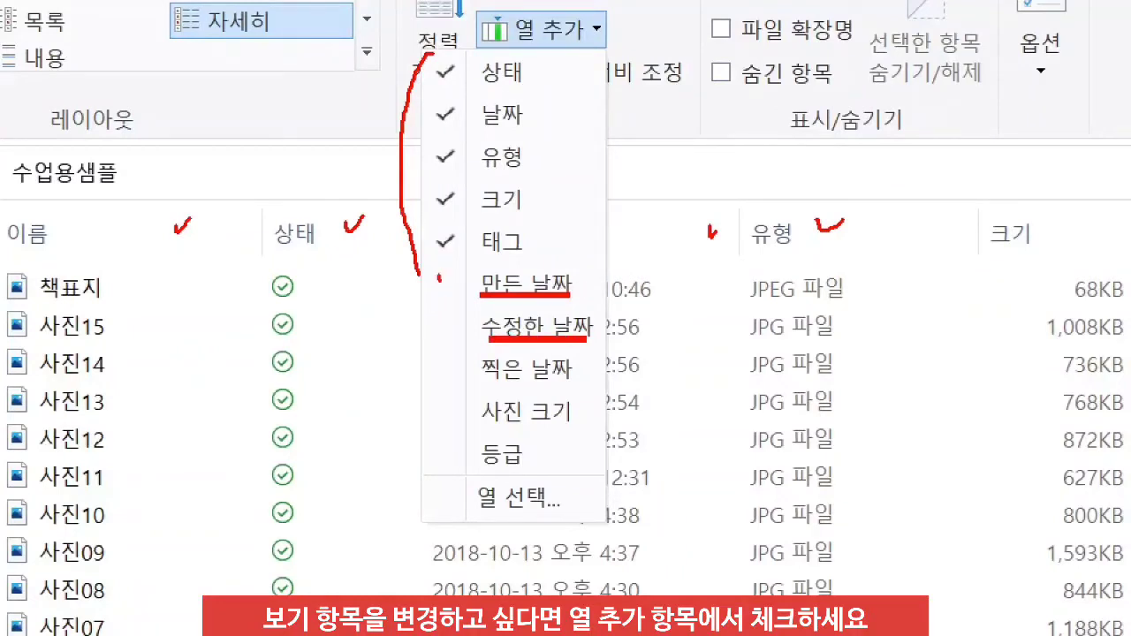
drag(440, 279, 457, 277)
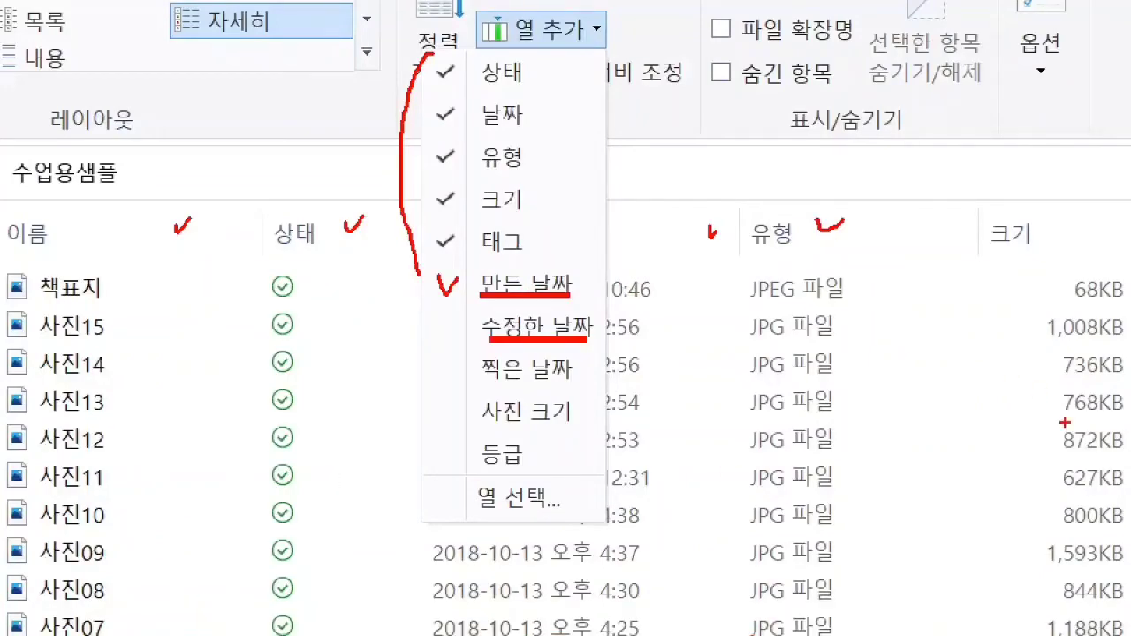
click(543, 33)
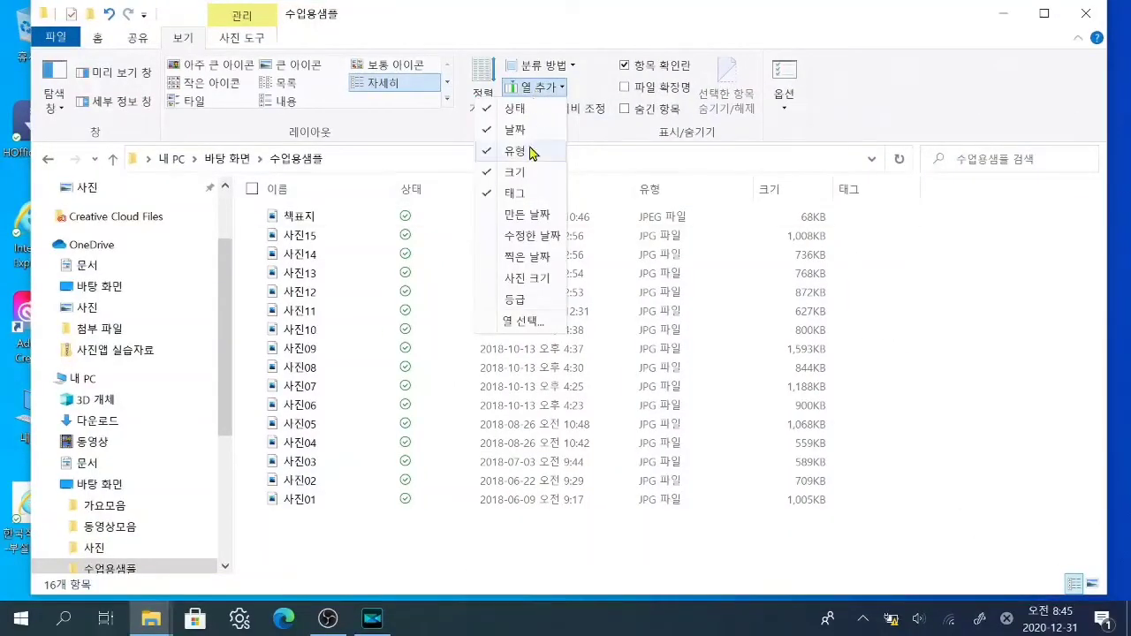
click(507, 215)
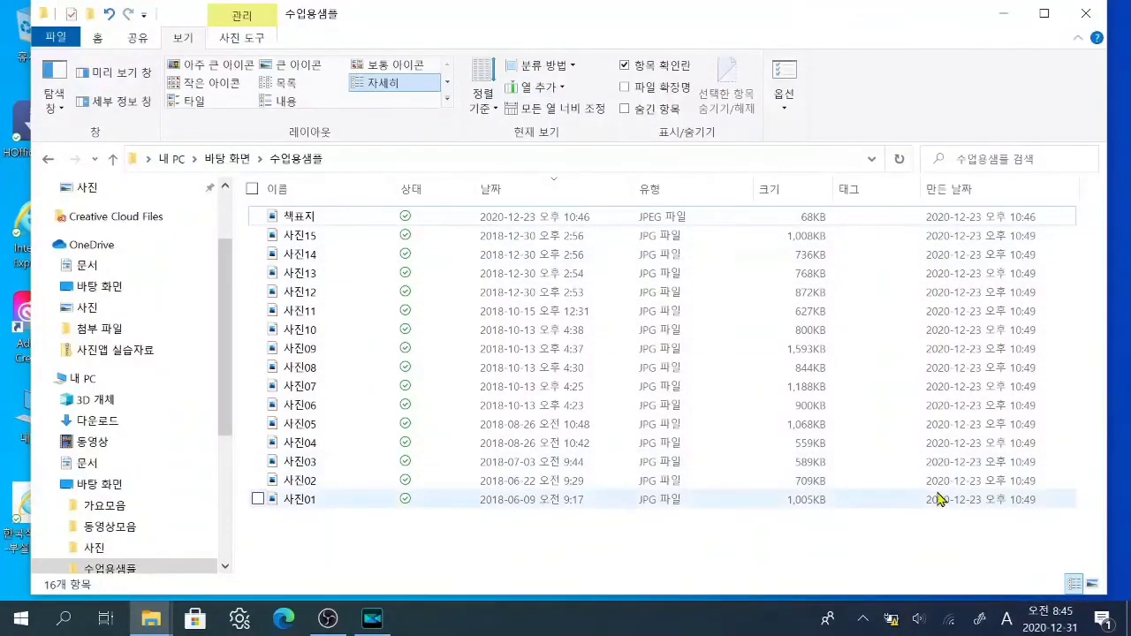
- Hide the 날짜 column in the file list and show it again
click(561, 88)
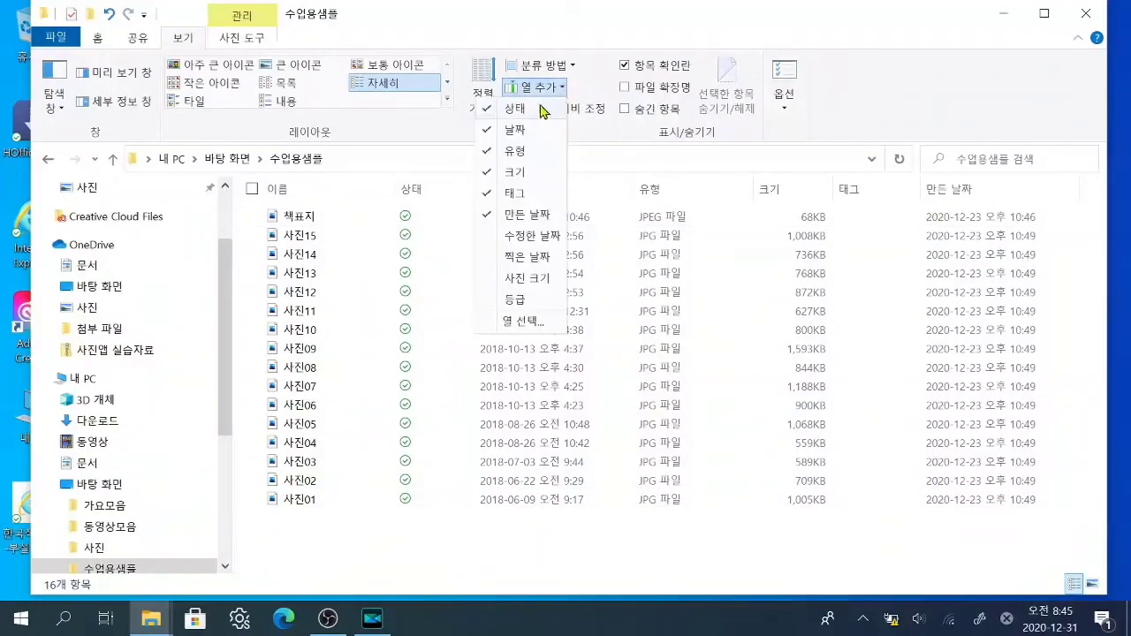
click(515, 130)
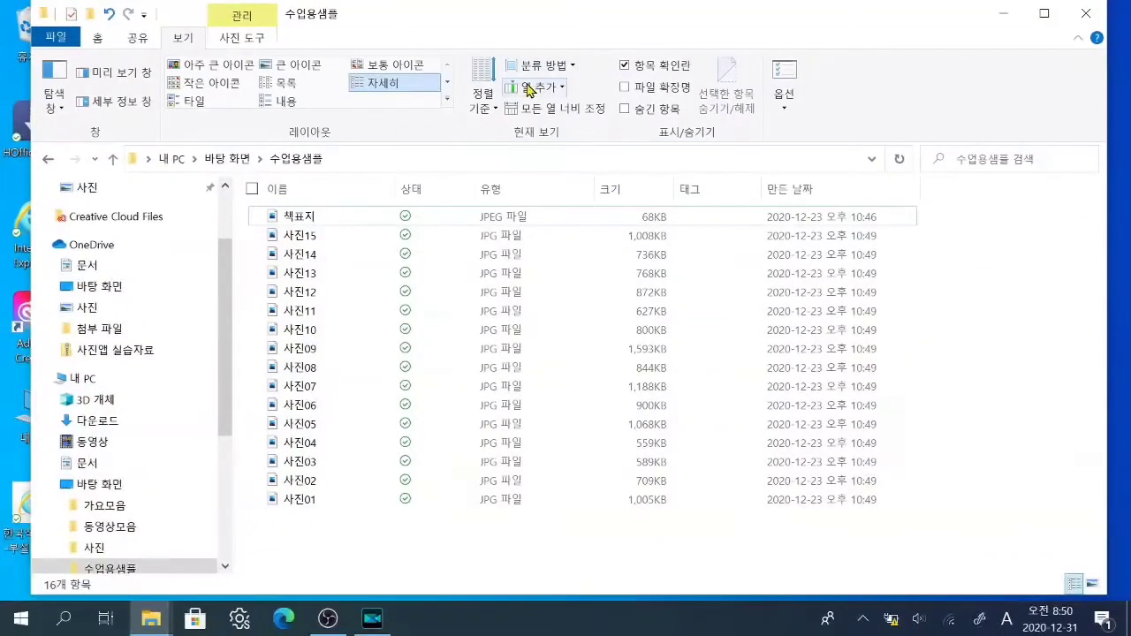
click(671, 185)
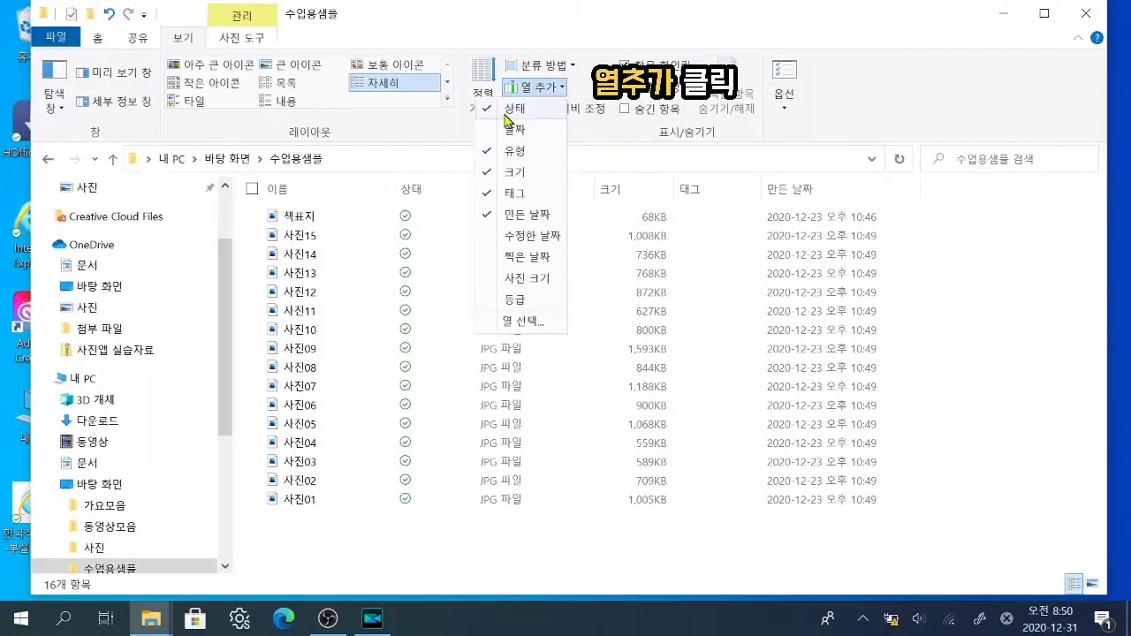
click(495, 133)
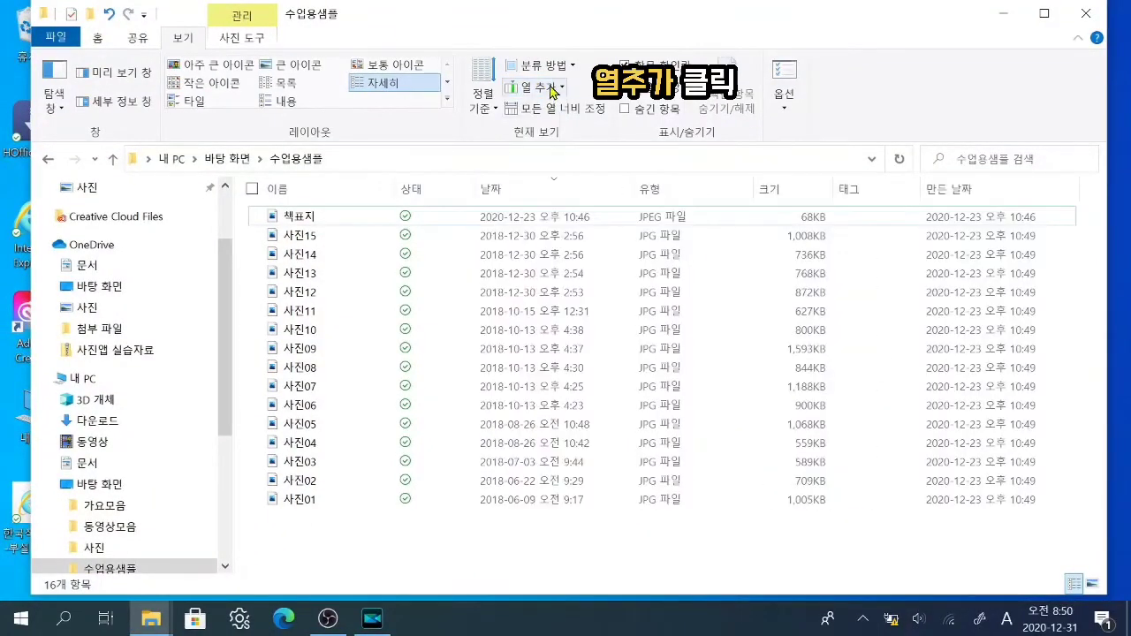
- Remove the 만든 날짜 column from the file list
click(543, 87)
click(513, 215)
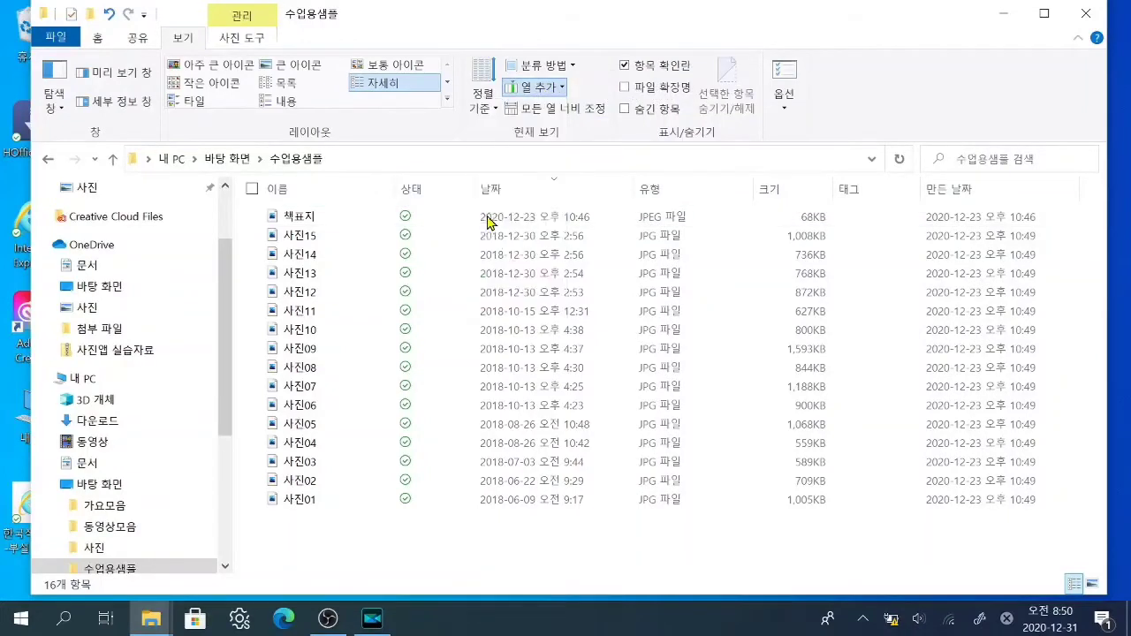
click(559, 87)
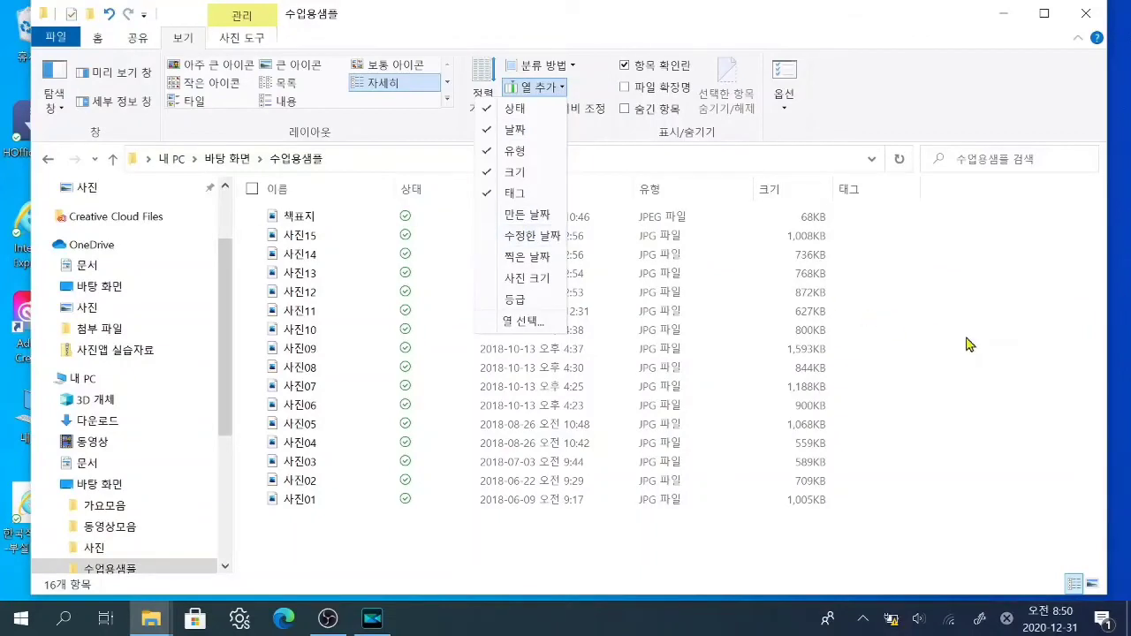
click(968, 344)
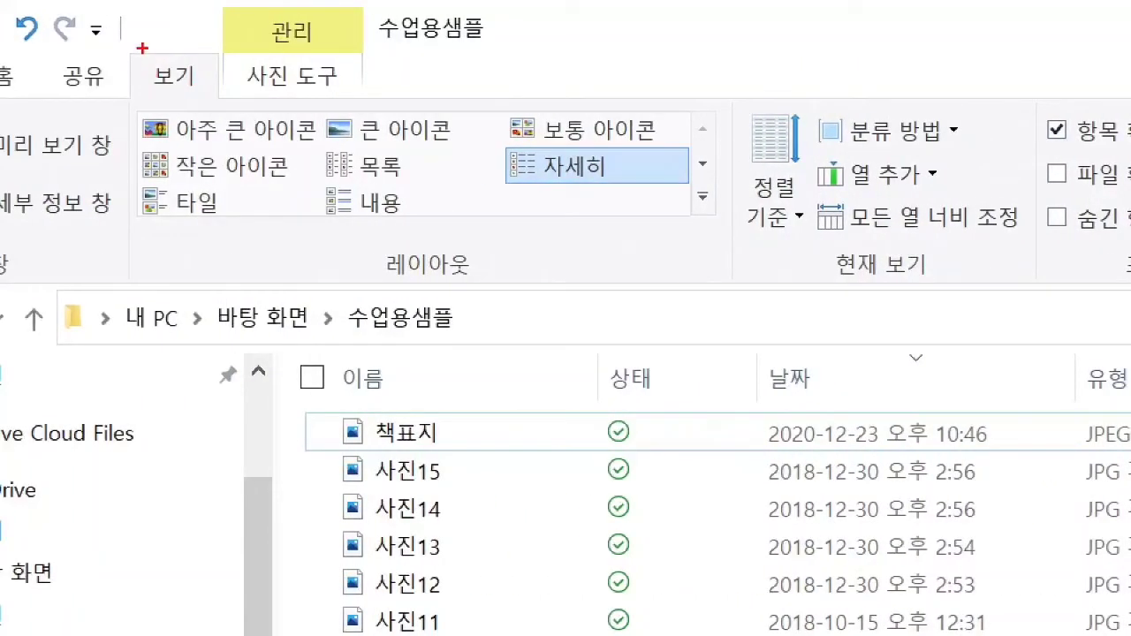
- Switch the layout of the 수업용샘플 folder to 큰 아이콘
mouse_move(130, 48)
mouse_down()
mouse_move(162, 99)
mouse_move(208, 97)
mouse_up()
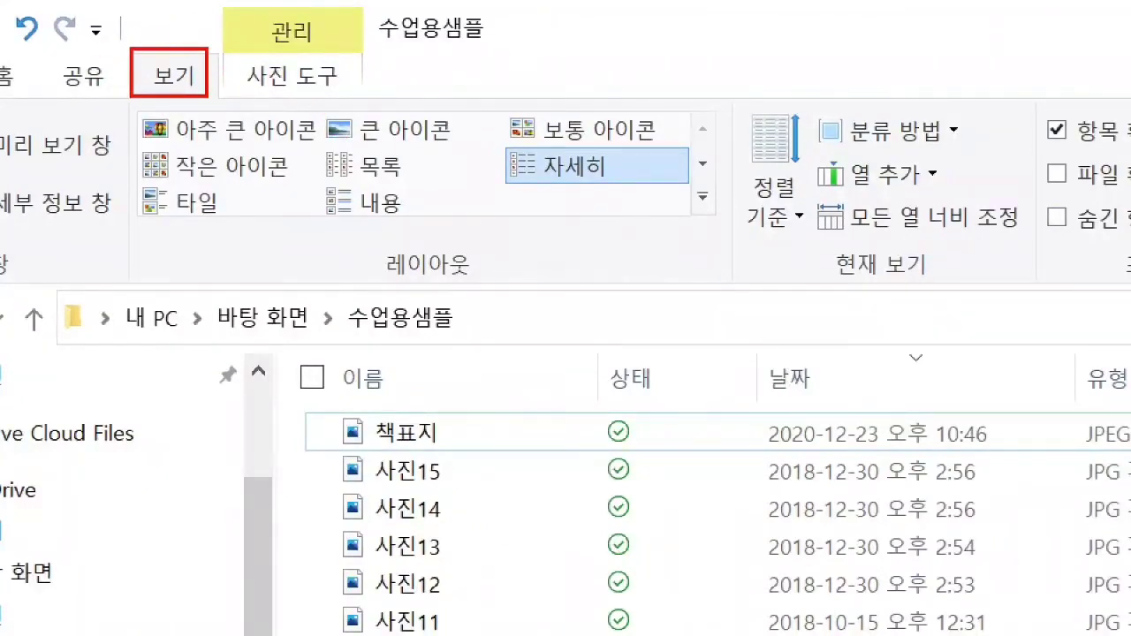
mouse_move(319, 106)
mouse_down()
mouse_move(403, 152)
mouse_move(457, 154)
mouse_up()
drag(403, 87, 438, 77)
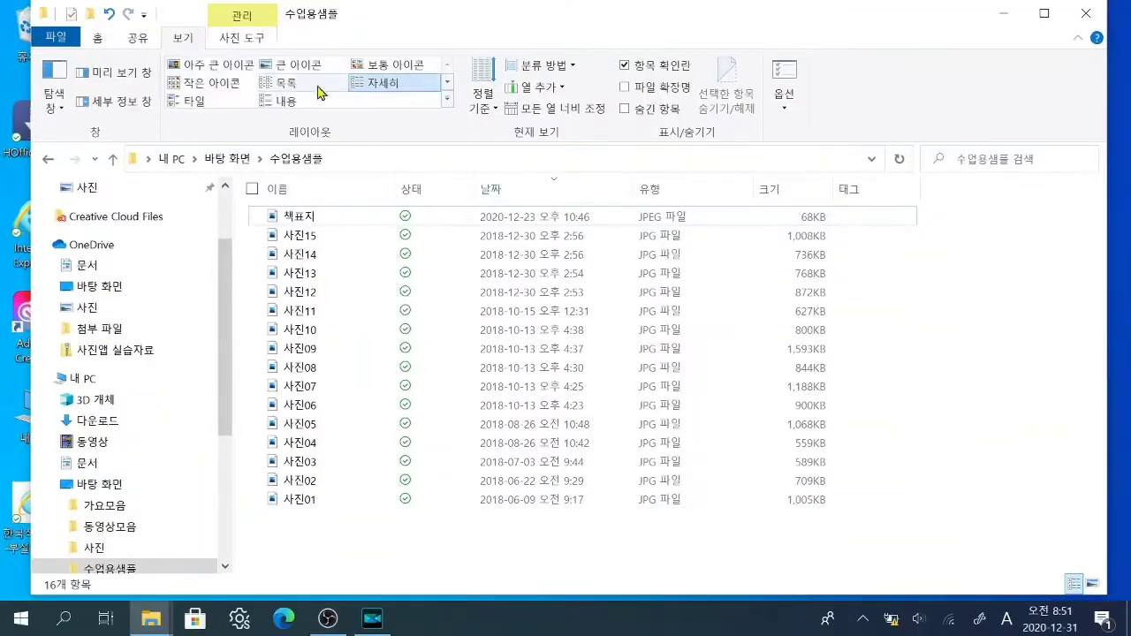
click(446, 134)
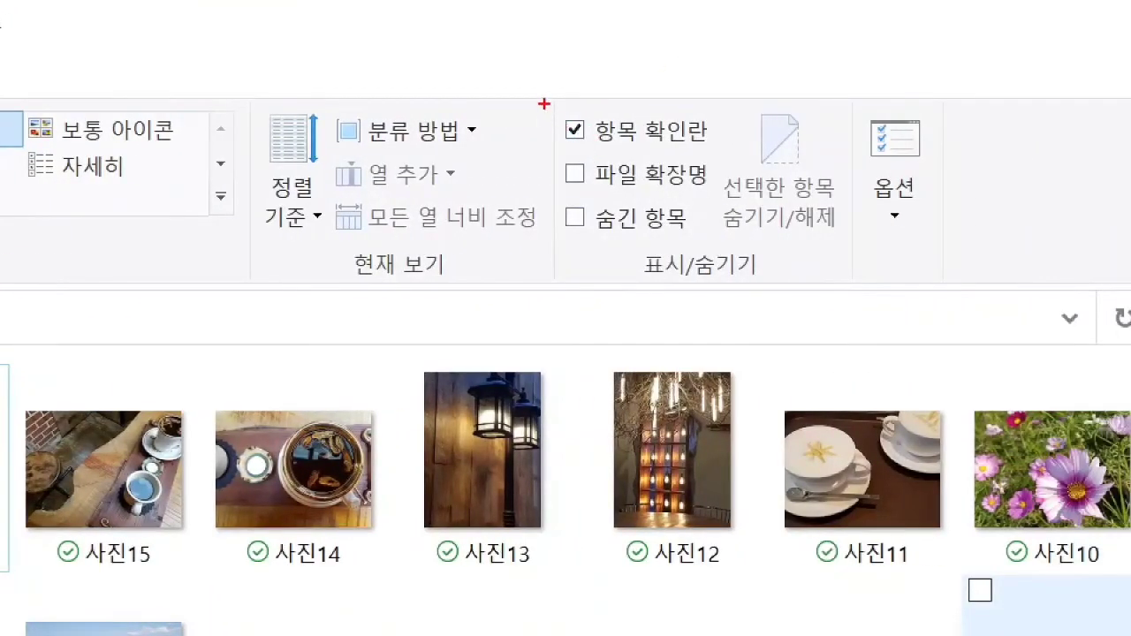
- Turn on the 파일 확장명 display for the files and turn it off again
drag(546, 98, 863, 287)
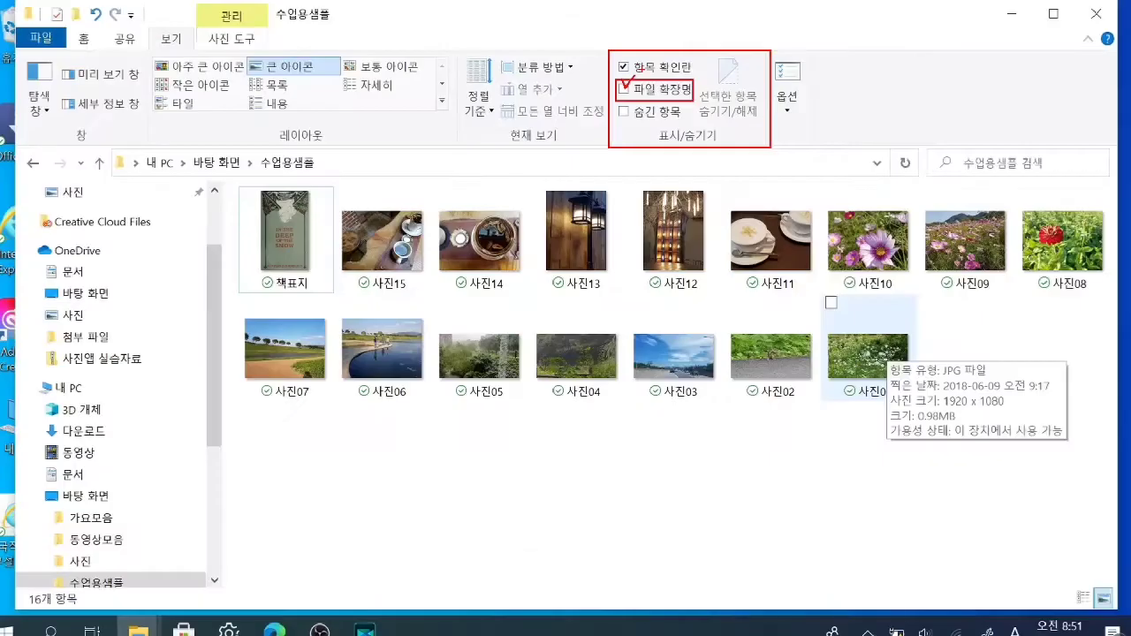
click(575, 174)
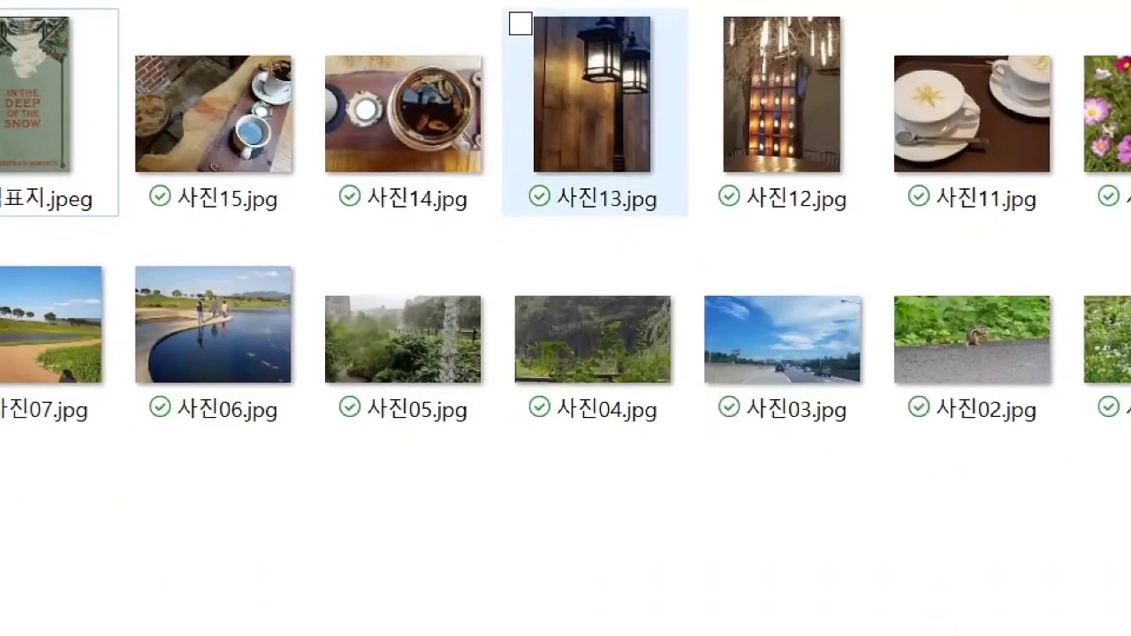
drag(426, 224, 470, 224)
drag(620, 225, 651, 227)
drag(811, 224, 840, 226)
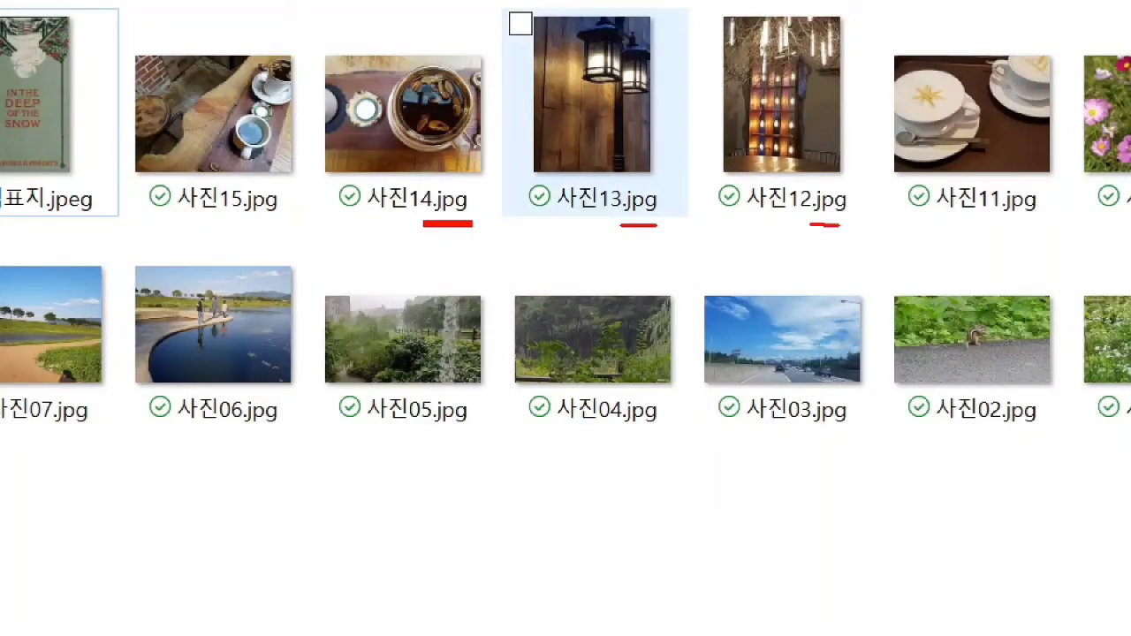
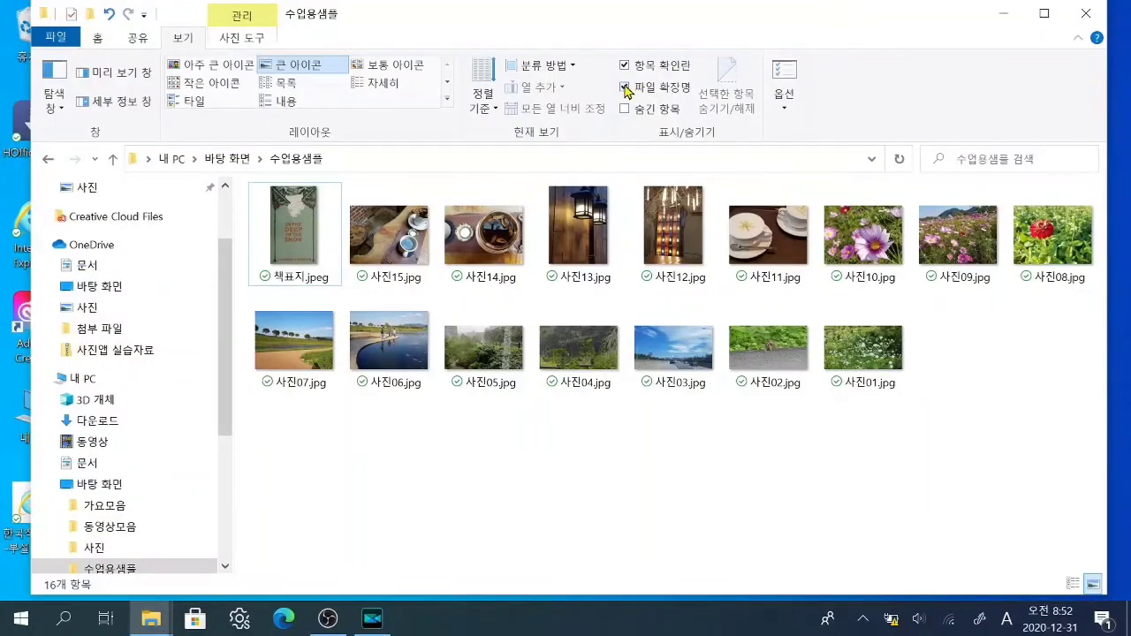
click(625, 87)
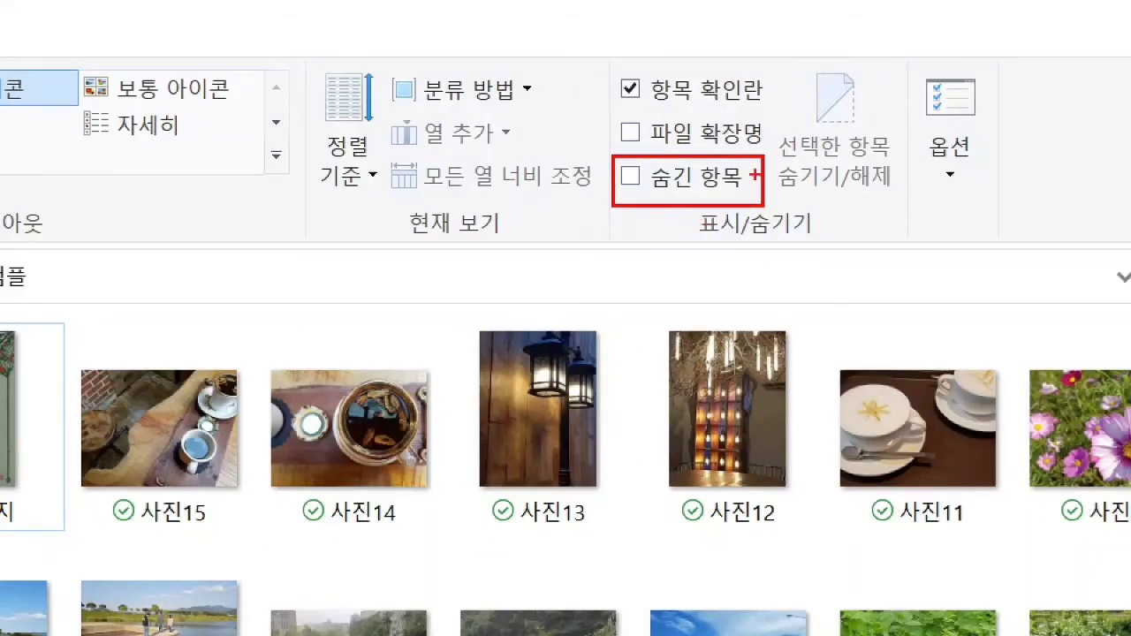
- Select the photos 사진13 and 사진12 together and open their shared properties
mouse_move(801, 158)
mouse_down()
mouse_move(747, 186)
mouse_move(795, 160)
mouse_move(820, 164)
mouse_up()
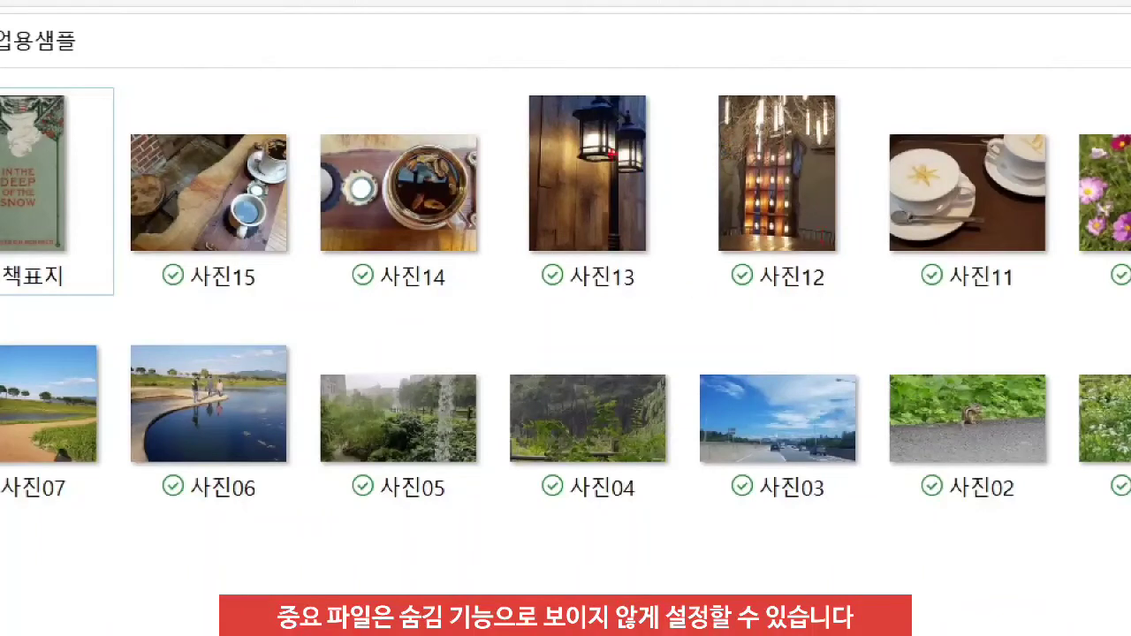
mouse_move(481, 63)
mouse_down()
mouse_move(513, 226)
mouse_move(722, 310)
mouse_move(898, 319)
mouse_up()
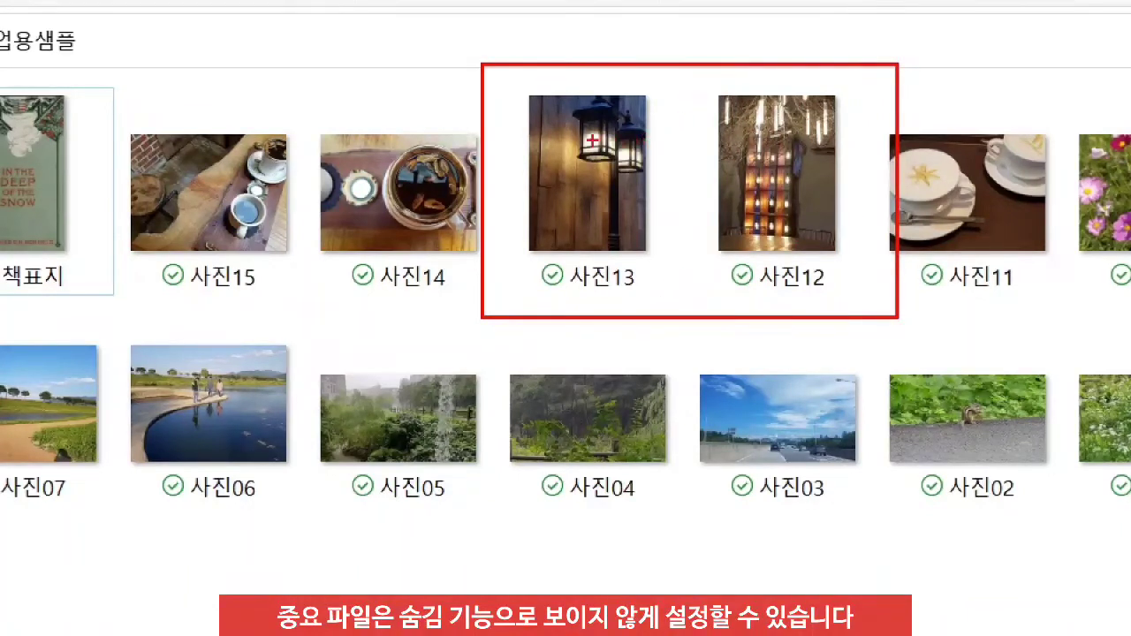
key(Escape)
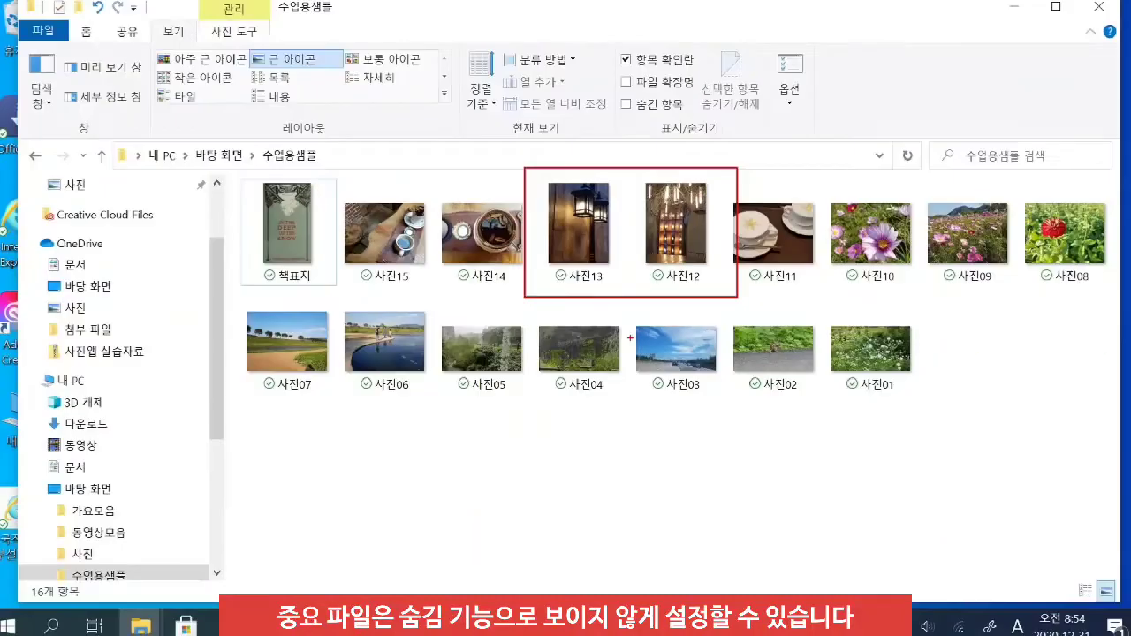
click(555, 265)
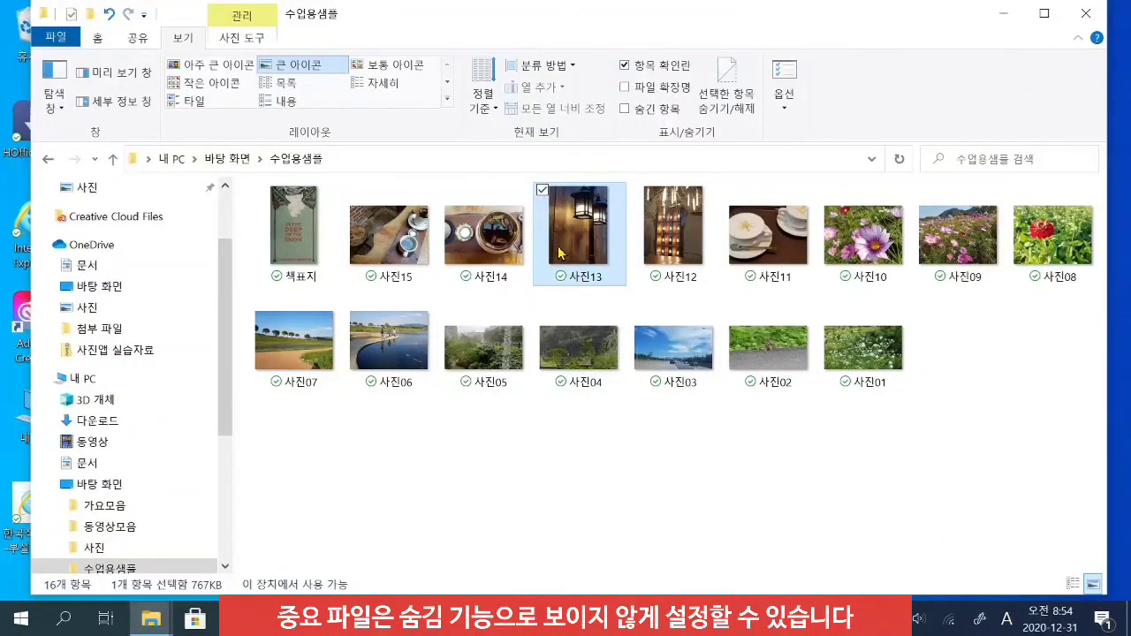
ctrl+click(671, 231)
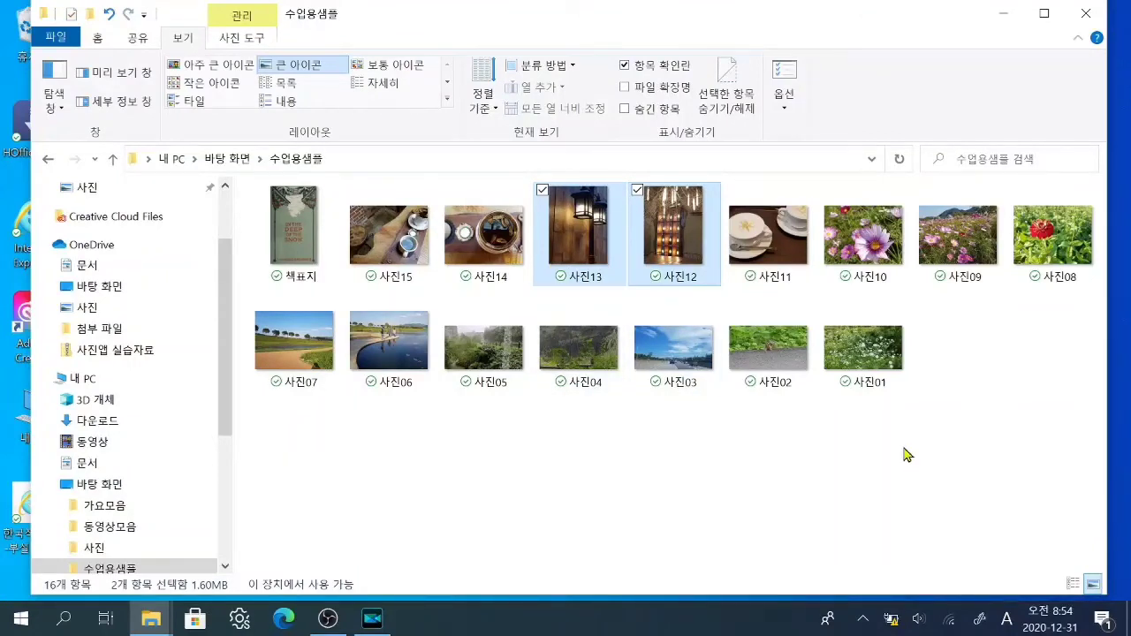
right_click(683, 211)
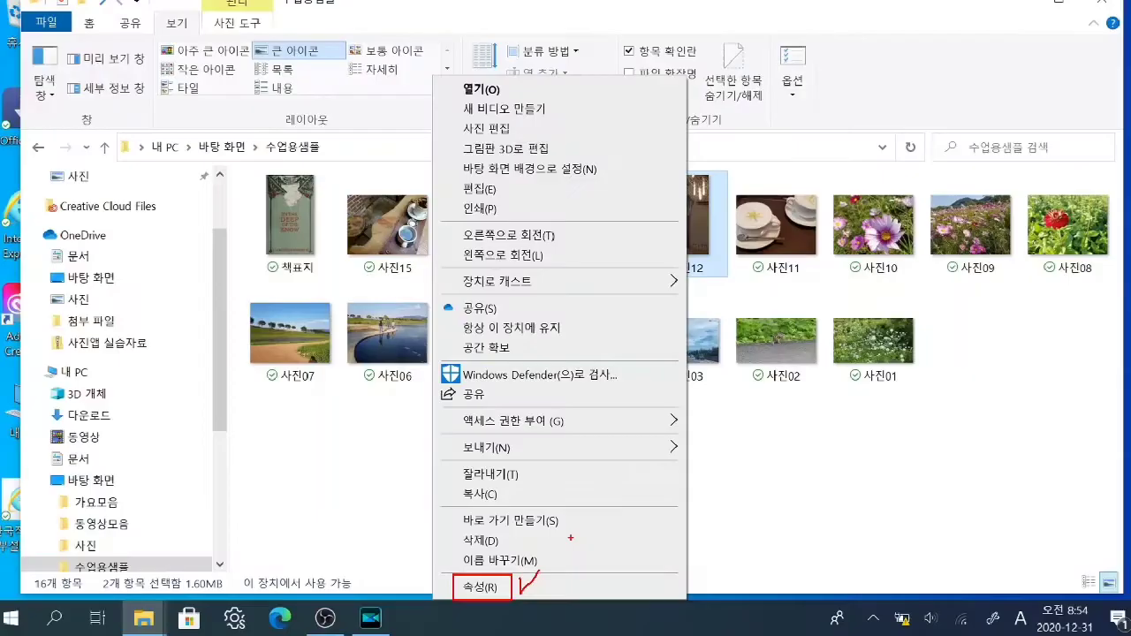
key(Escape)
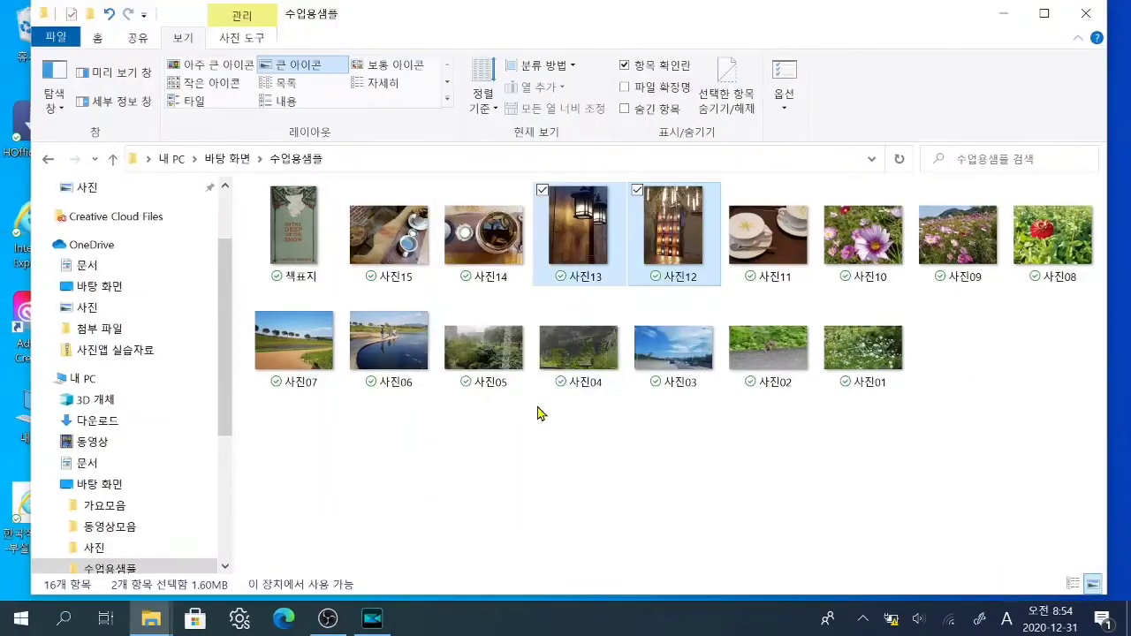
right_click(692, 218)
click(504, 587)
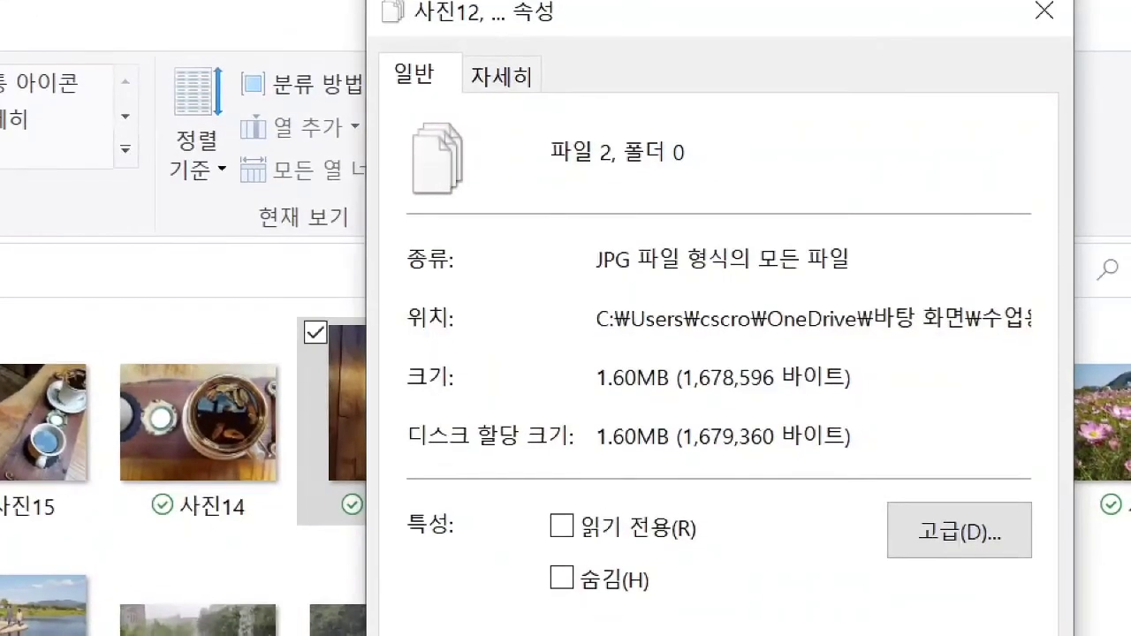
- Apply the 숨김 attribute to the selected photos 사진13 and 사진12 and confirm their properties
drag(379, 51, 461, 100)
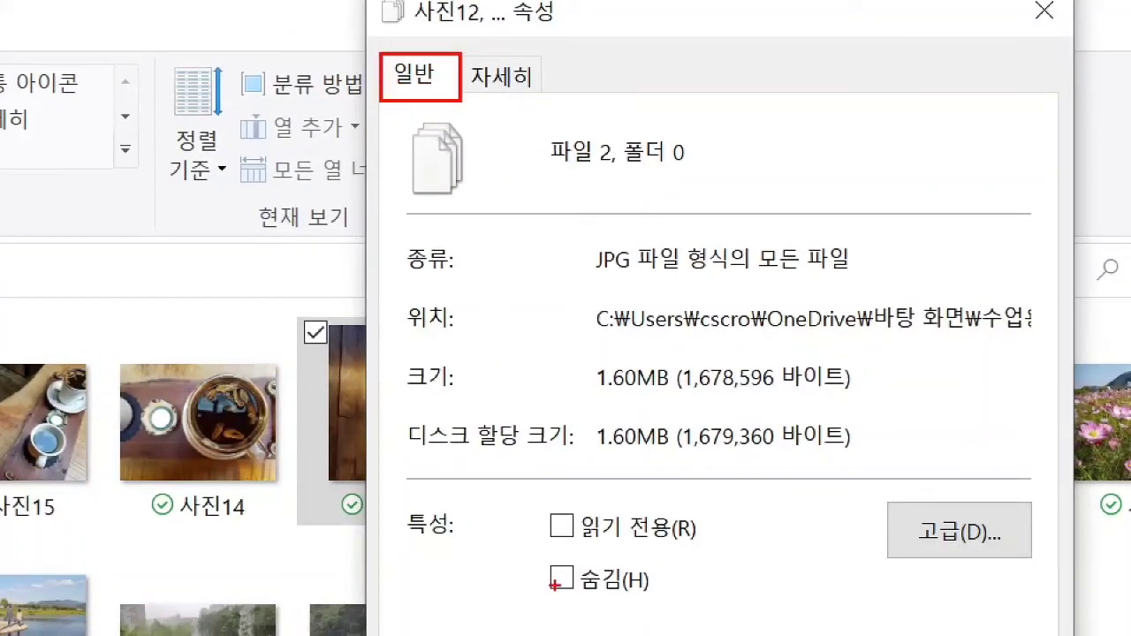
mouse_move(524, 557)
mouse_down()
mouse_move(646, 611)
mouse_move(684, 610)
mouse_up()
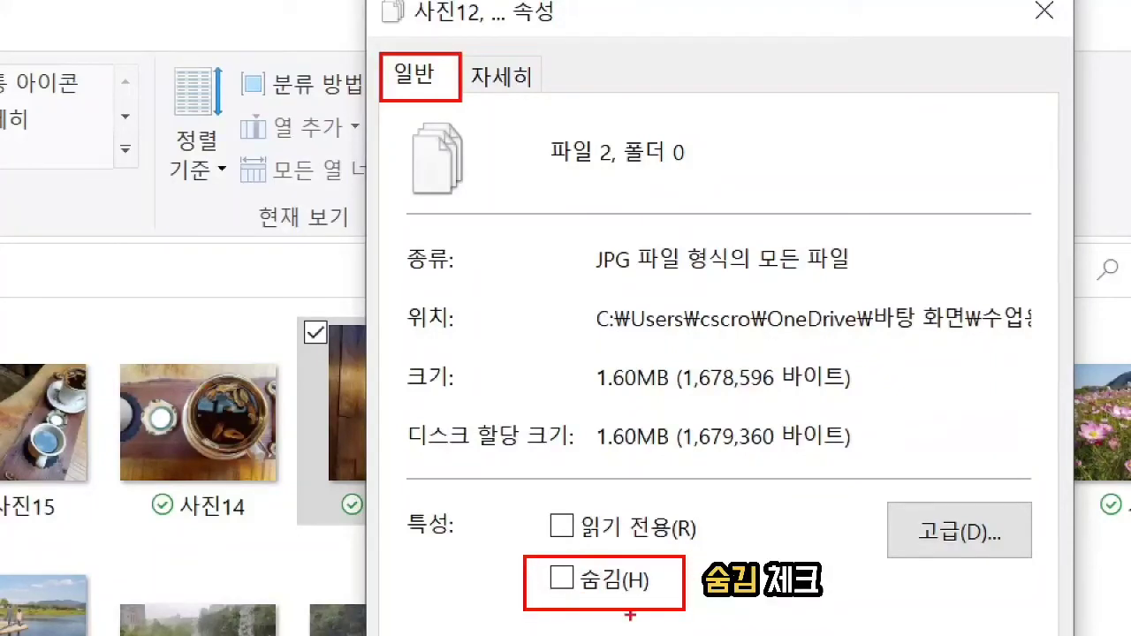
drag(555, 572, 588, 537)
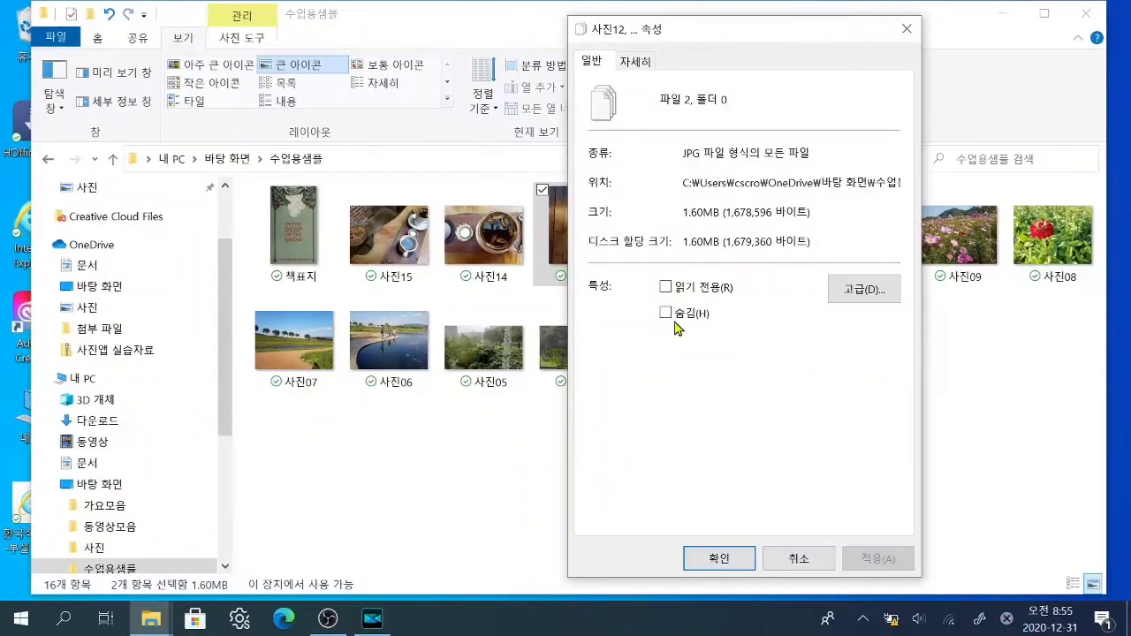
click(665, 313)
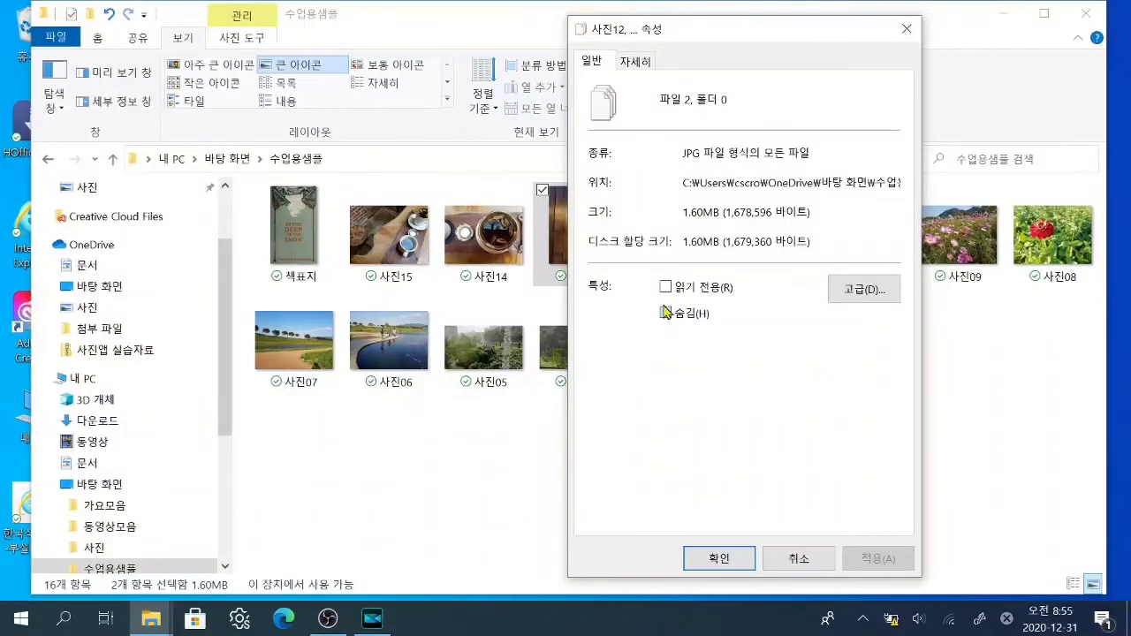
click(719, 548)
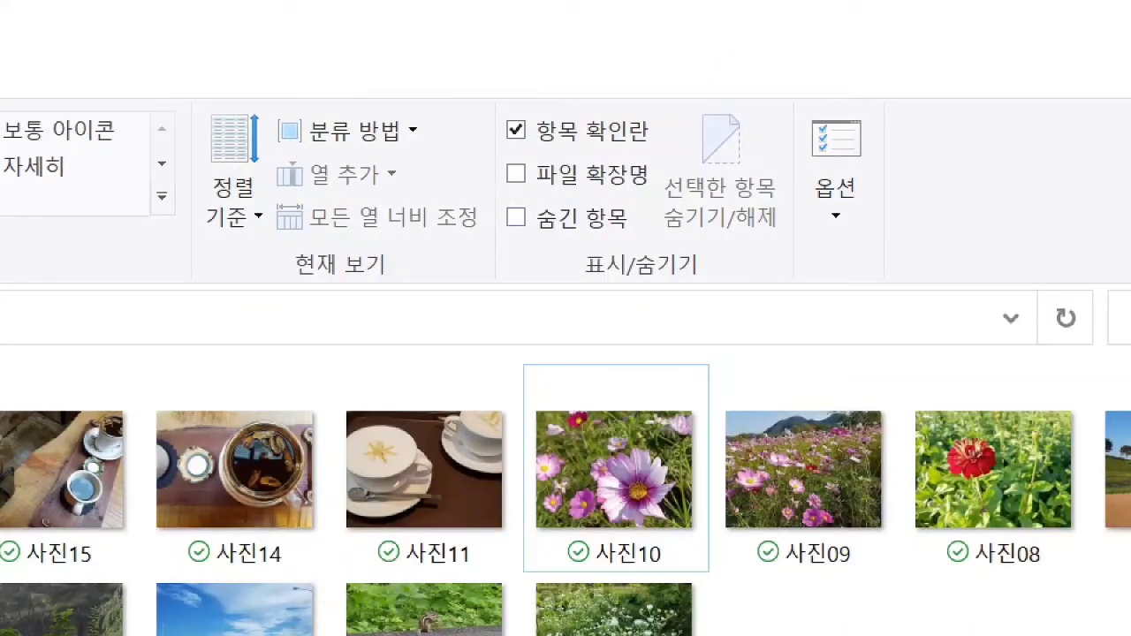
- Turn on the 숨긴 항목 display so the 수업용샘플 folder shows hidden files
mouse_move(500, 198)
mouse_down()
mouse_move(521, 240)
mouse_move(645, 238)
mouse_up()
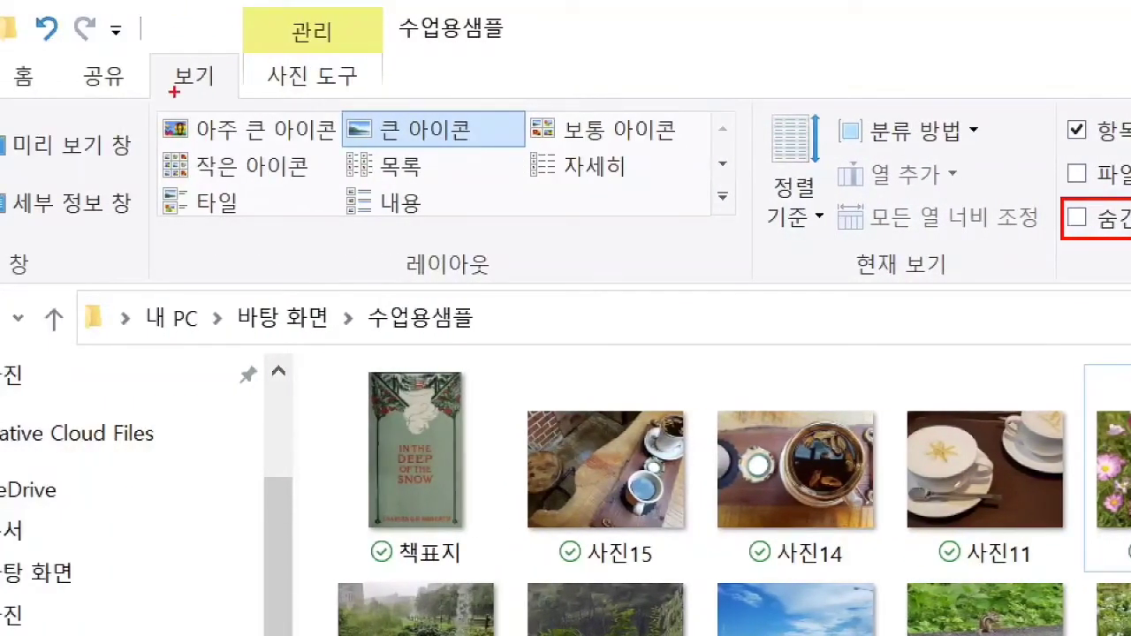
mouse_move(157, 52)
mouse_down()
mouse_move(260, 90)
mouse_move(259, 102)
mouse_up()
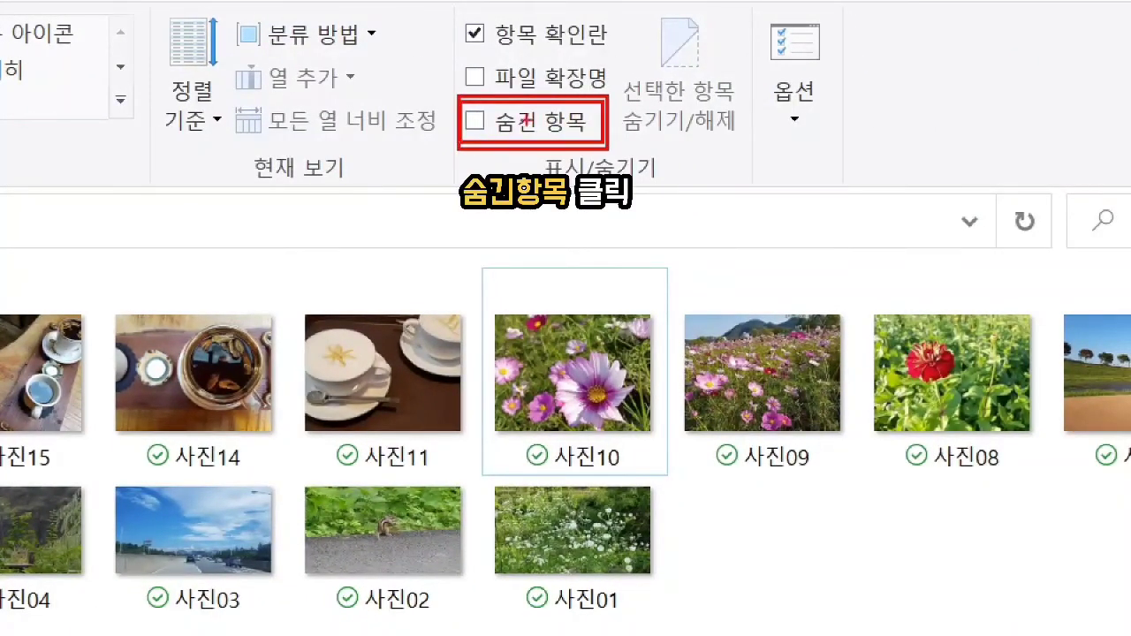
mouse_move(473, 78)
mouse_down()
mouse_move(483, 122)
mouse_move(537, 75)
mouse_up()
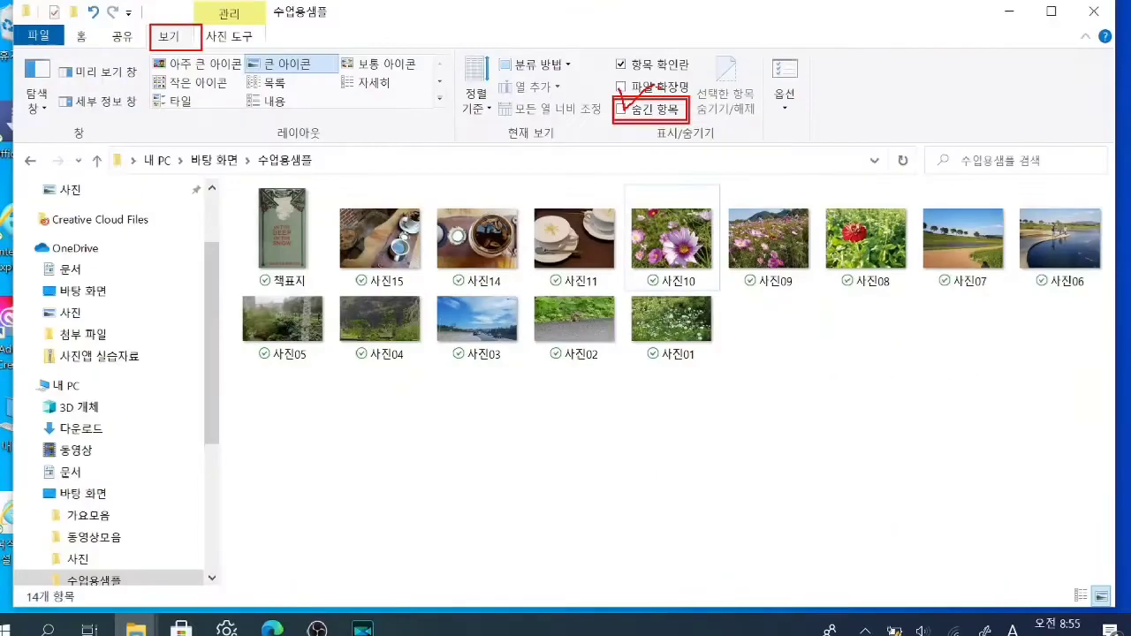
click(626, 109)
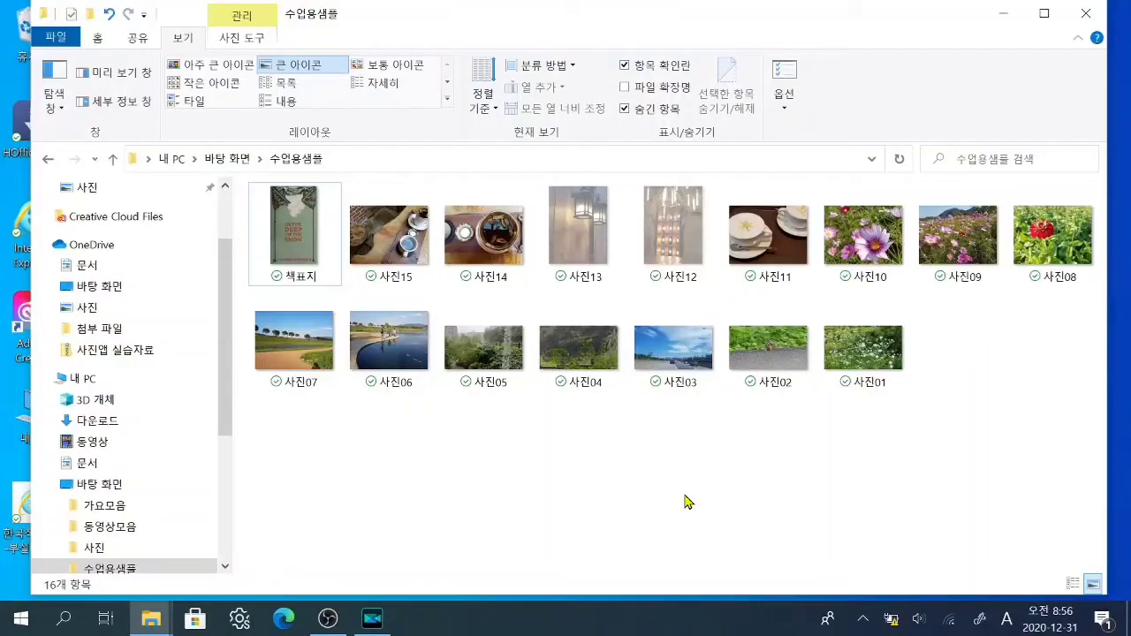
- Open the hidden photo 사진13 to view it, close the viewer and clear the file selection
double_click(598, 250)
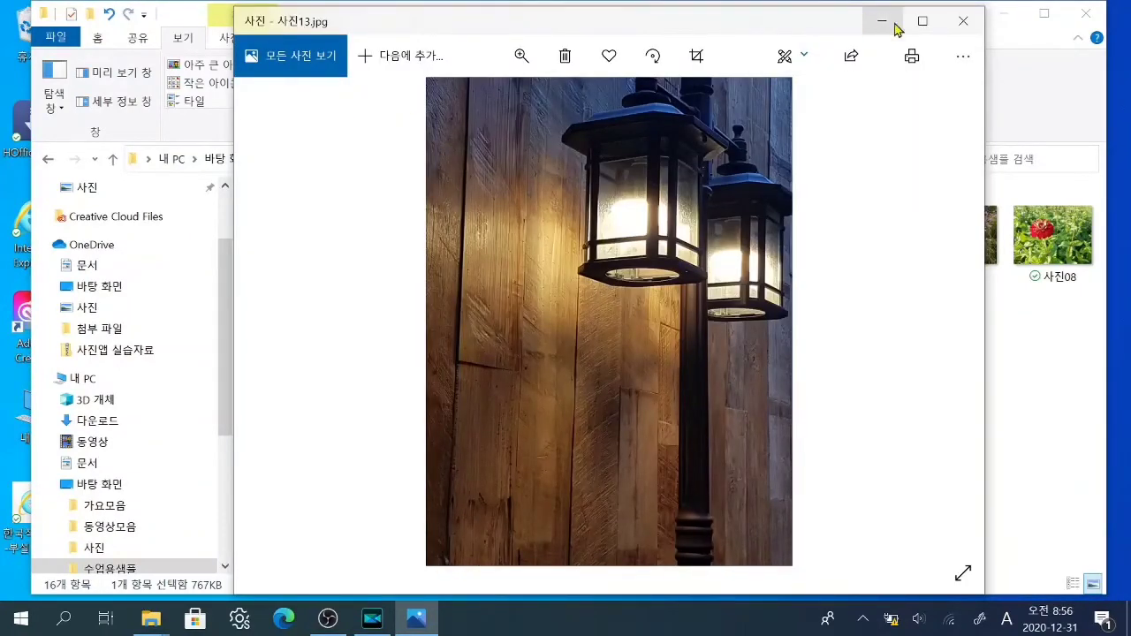
click(963, 20)
click(570, 464)
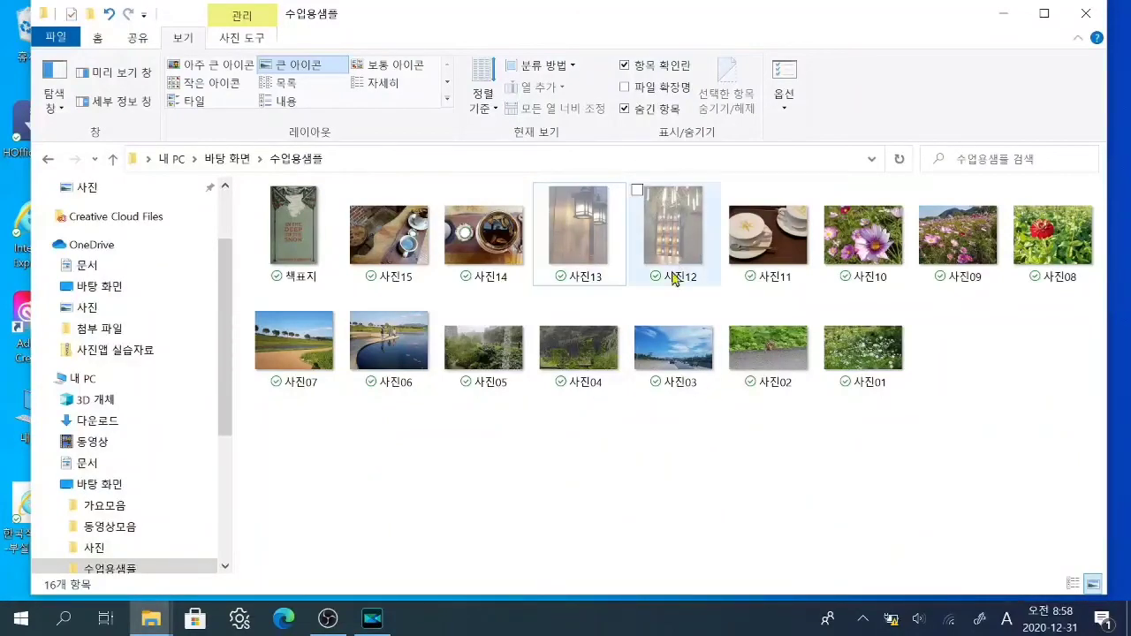
- Select the hidden photos 사진13 and 사진12 together and remove their 숨김 attribute in the shared properties
click(591, 255)
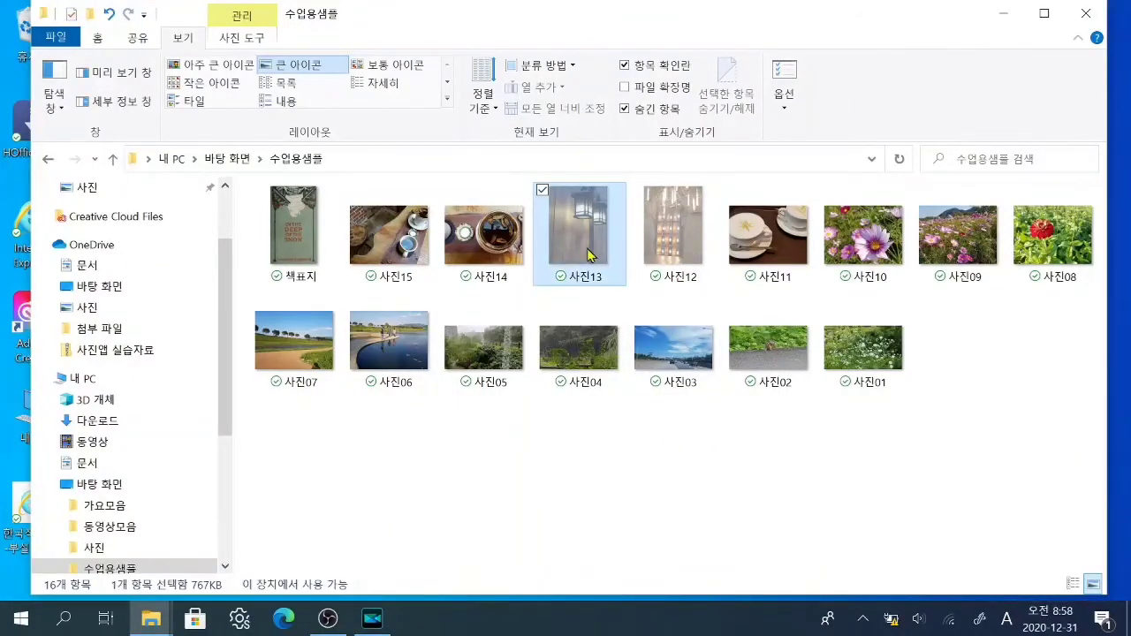
ctrl+click(669, 256)
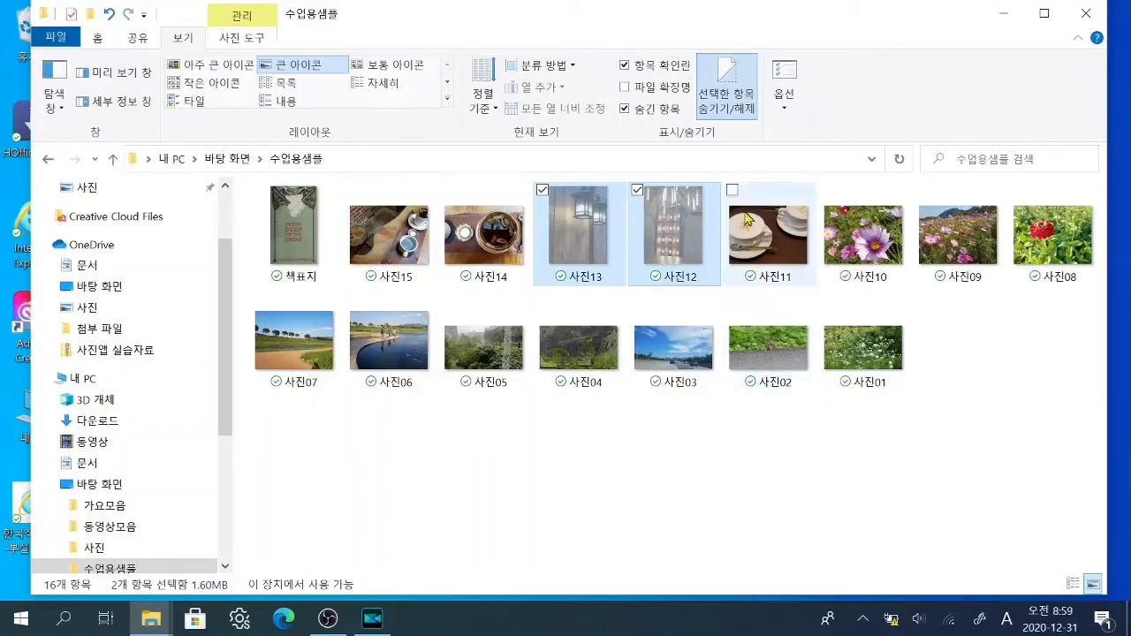
right_click(680, 205)
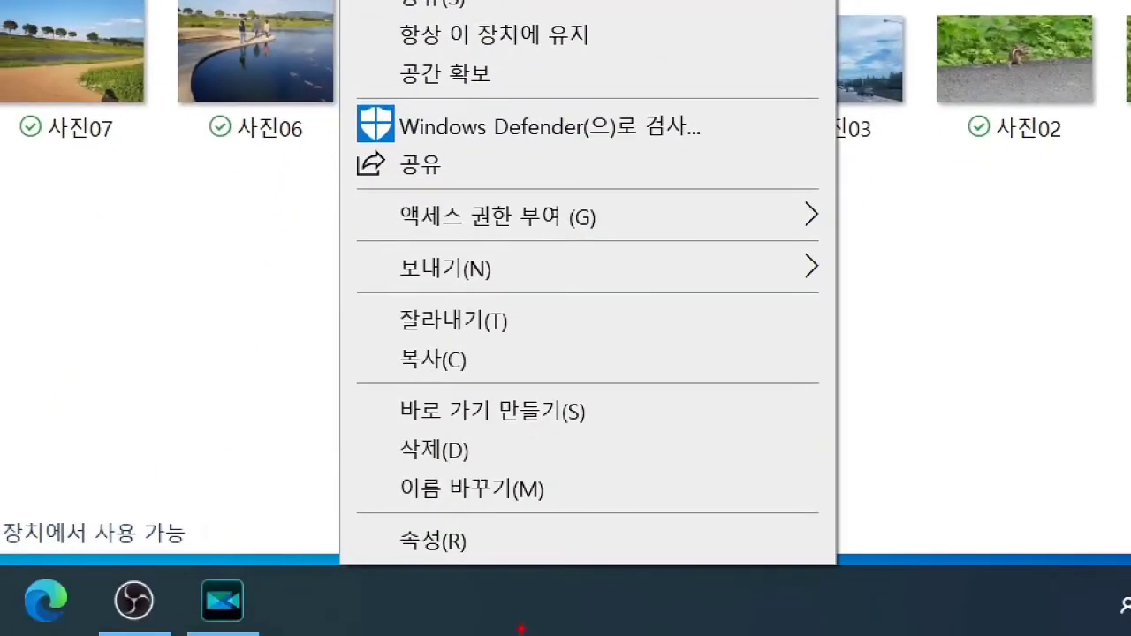
mouse_move(380, 513)
mouse_down()
mouse_move(460, 565)
mouse_move(493, 566)
mouse_up()
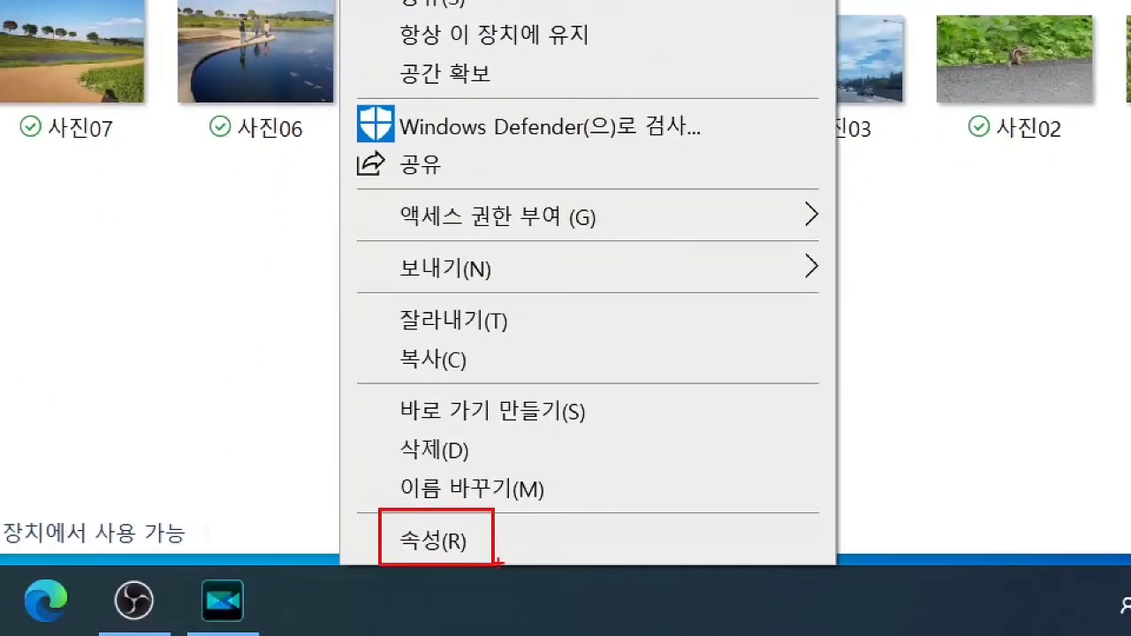
mouse_move(514, 522)
mouse_down()
mouse_move(536, 494)
mouse_move(513, 527)
mouse_up()
key(Escape)
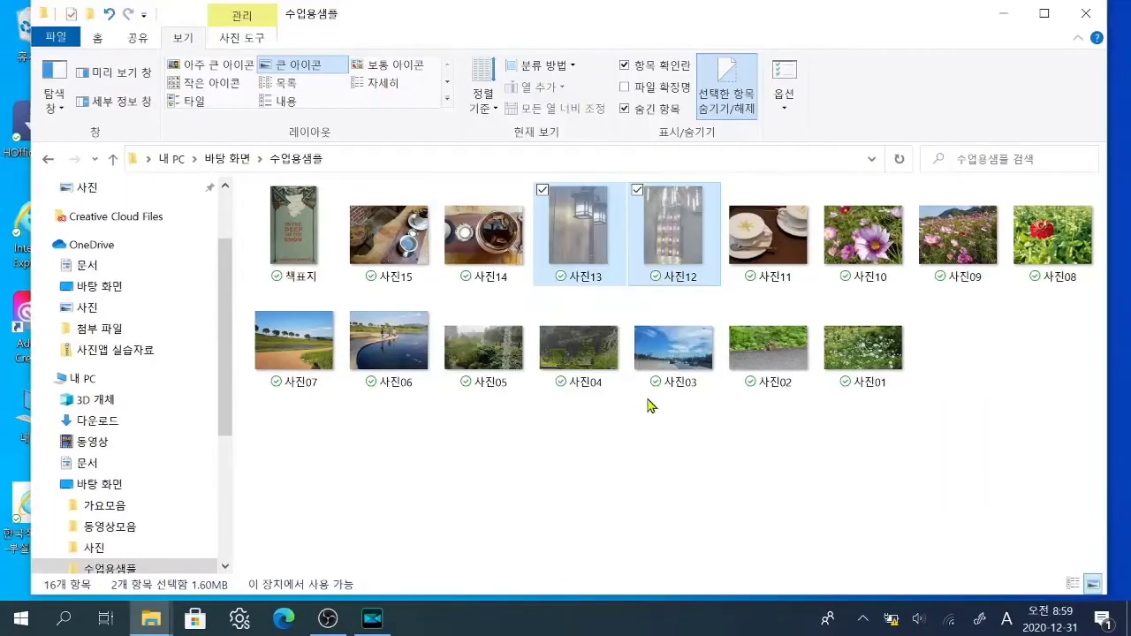
right_click(685, 231)
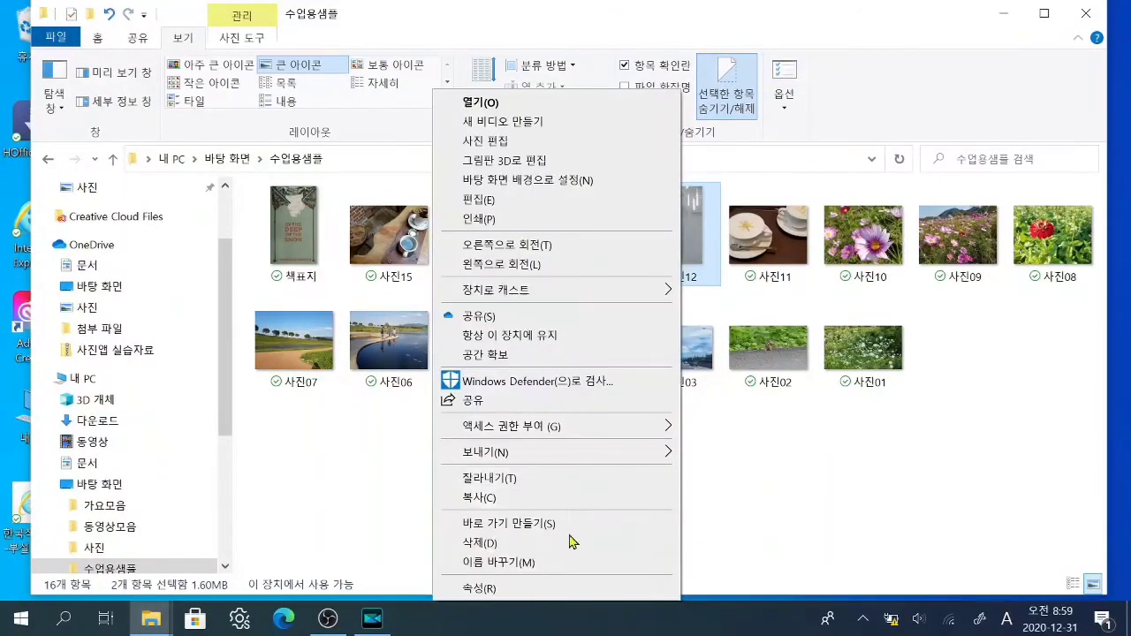
click(484, 590)
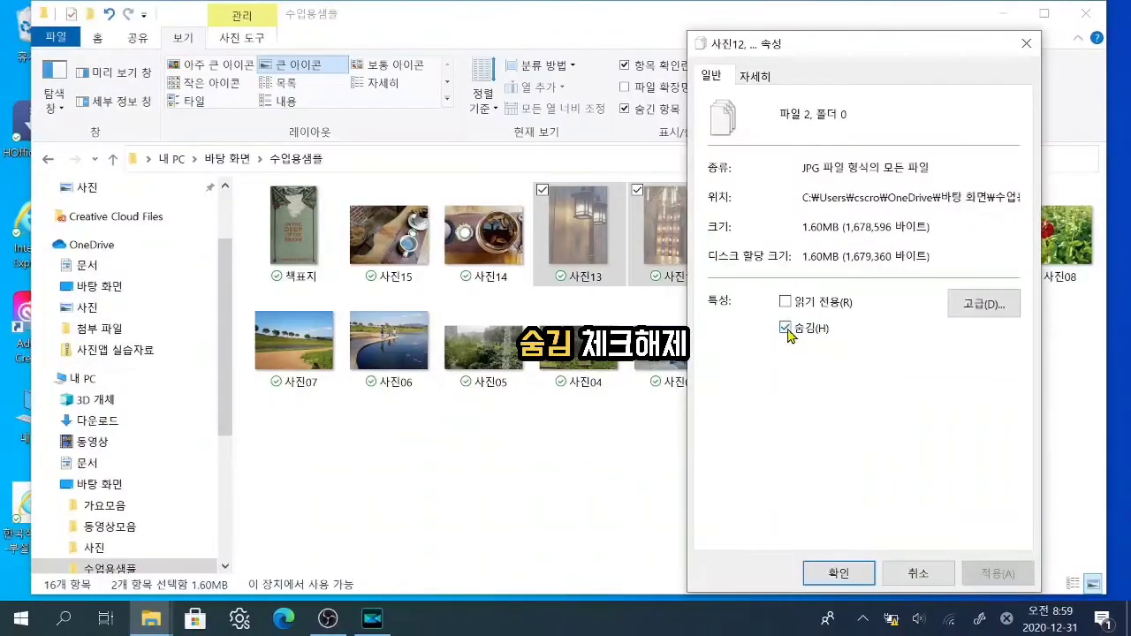
click(788, 331)
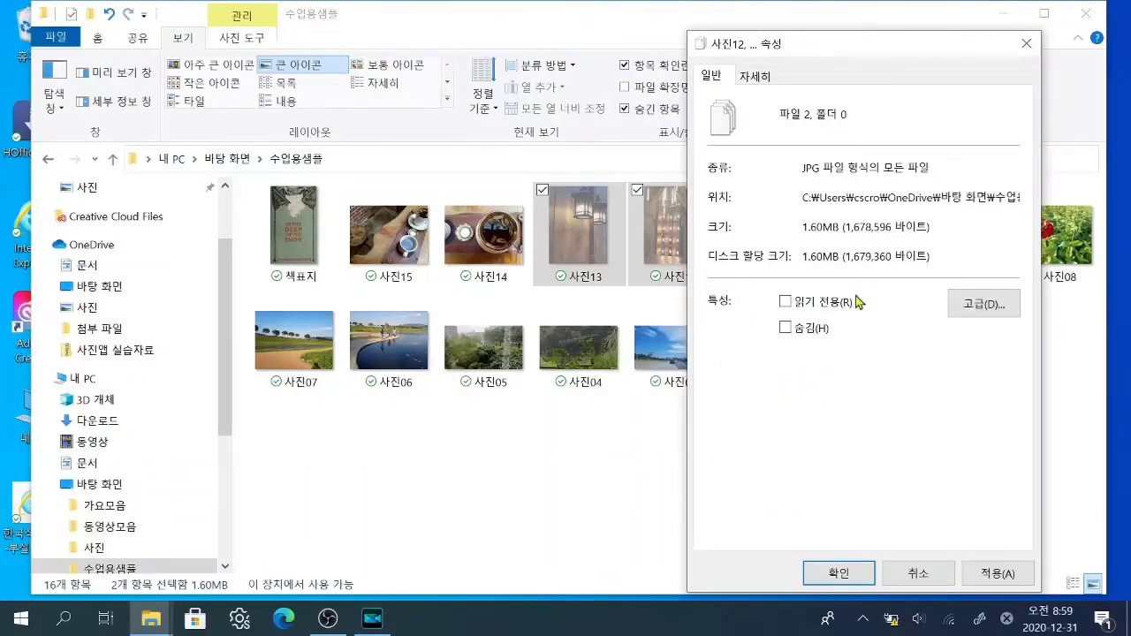
click(849, 574)
click(720, 503)
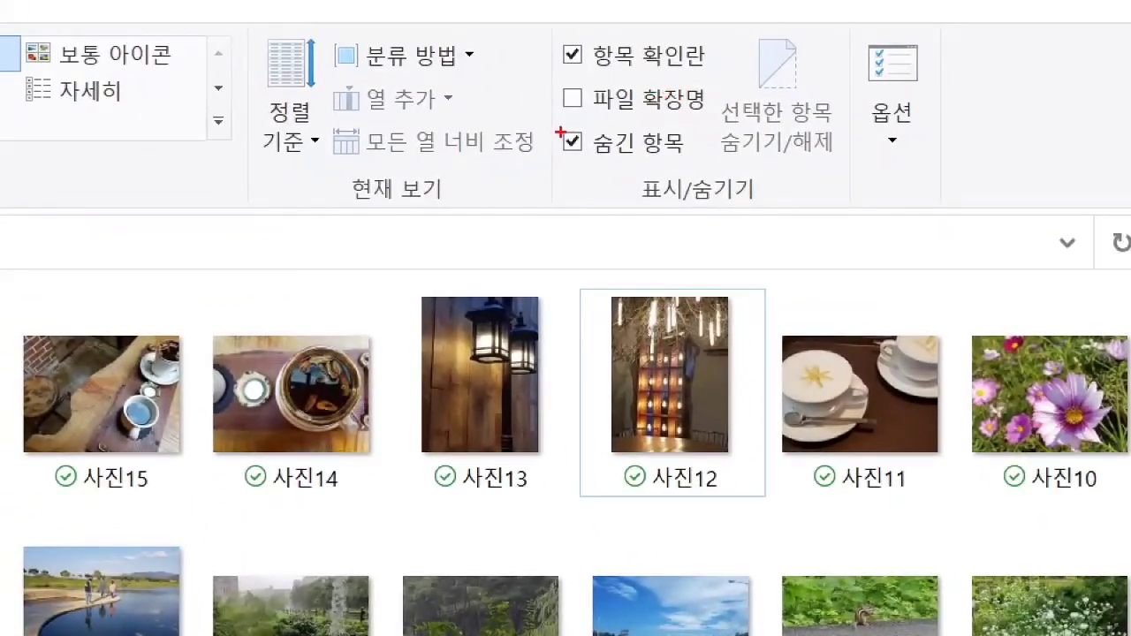
- Switch the 숨긴 항목 display off, on and off again to check the unhidden photos
drag(548, 129, 670, 157)
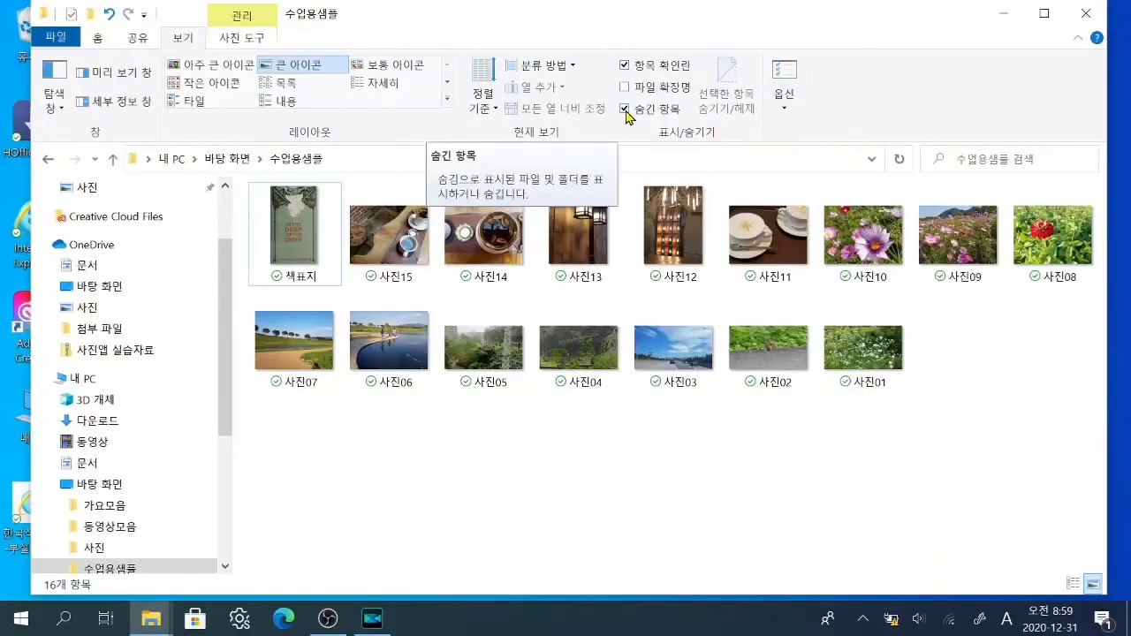
click(625, 111)
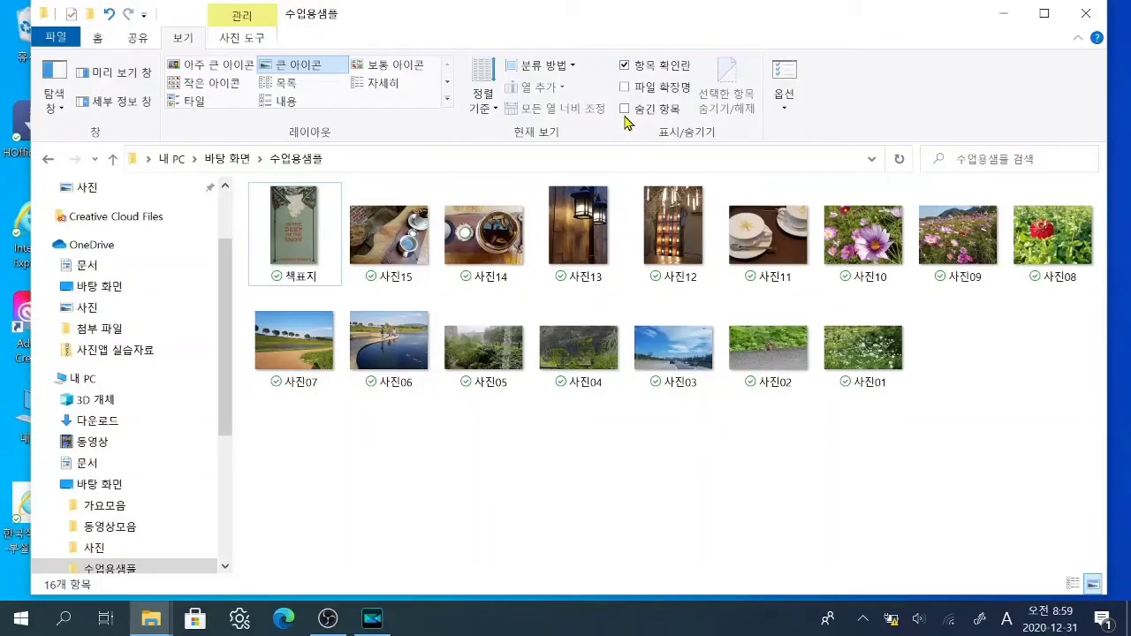
click(626, 108)
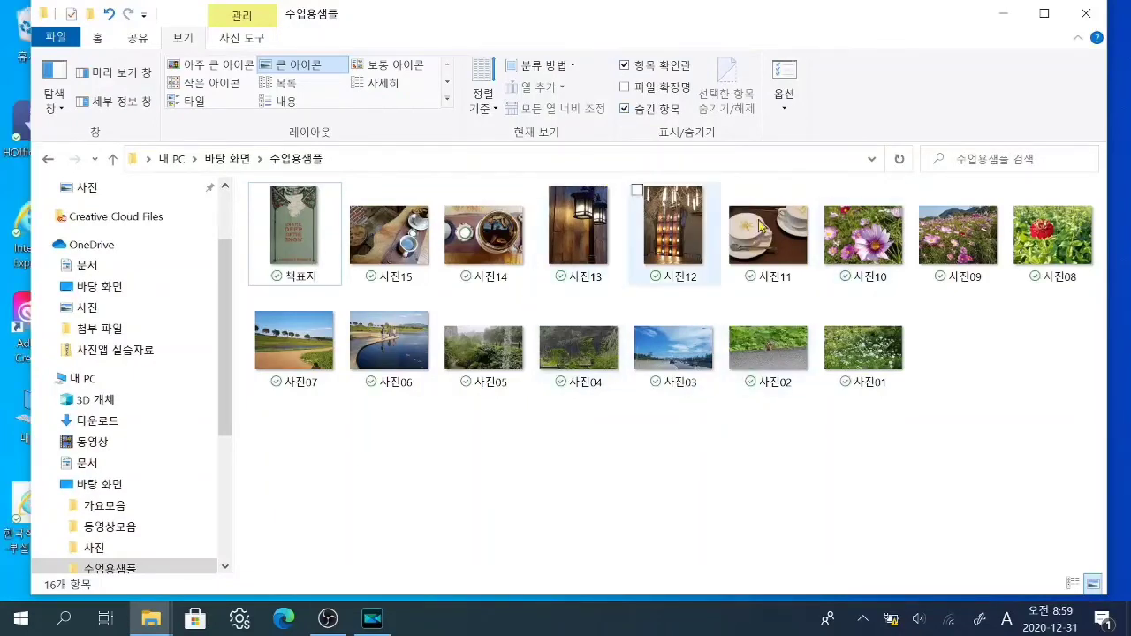
click(624, 110)
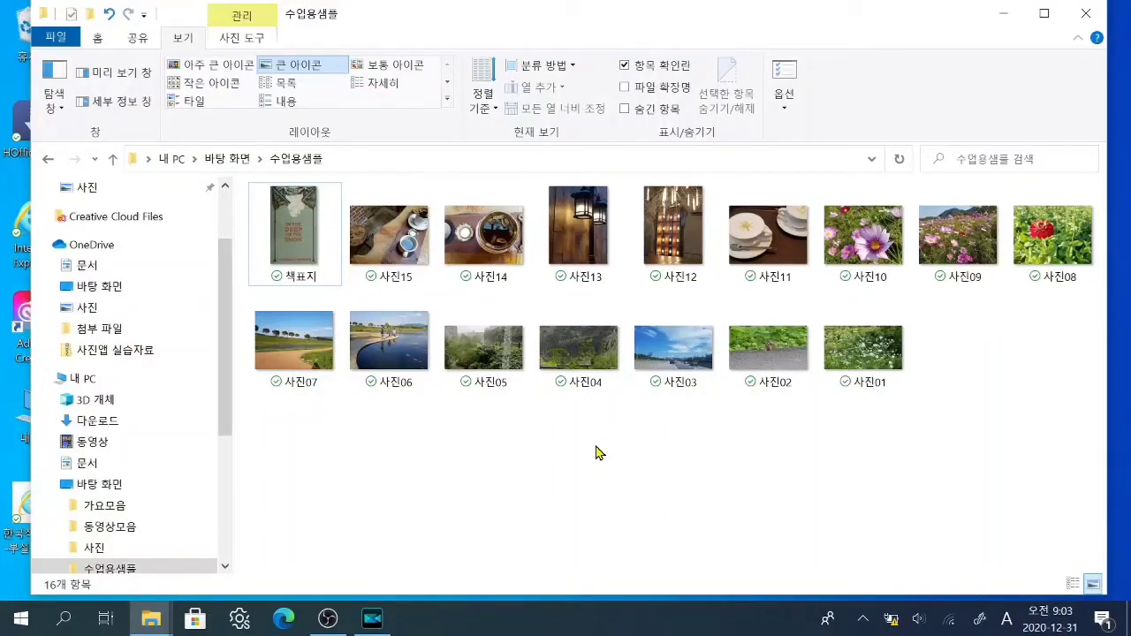
- Select the photos from 사진10 through 사진01 and compress them into a ZIP file named 풍경사진1
key(alt)
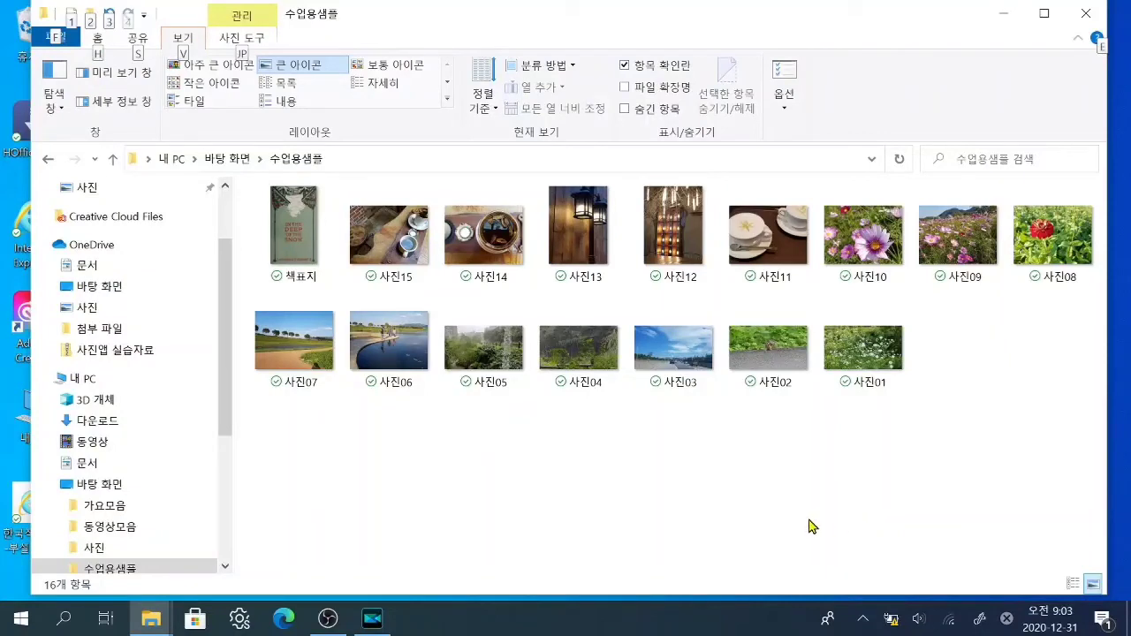
click(859, 250)
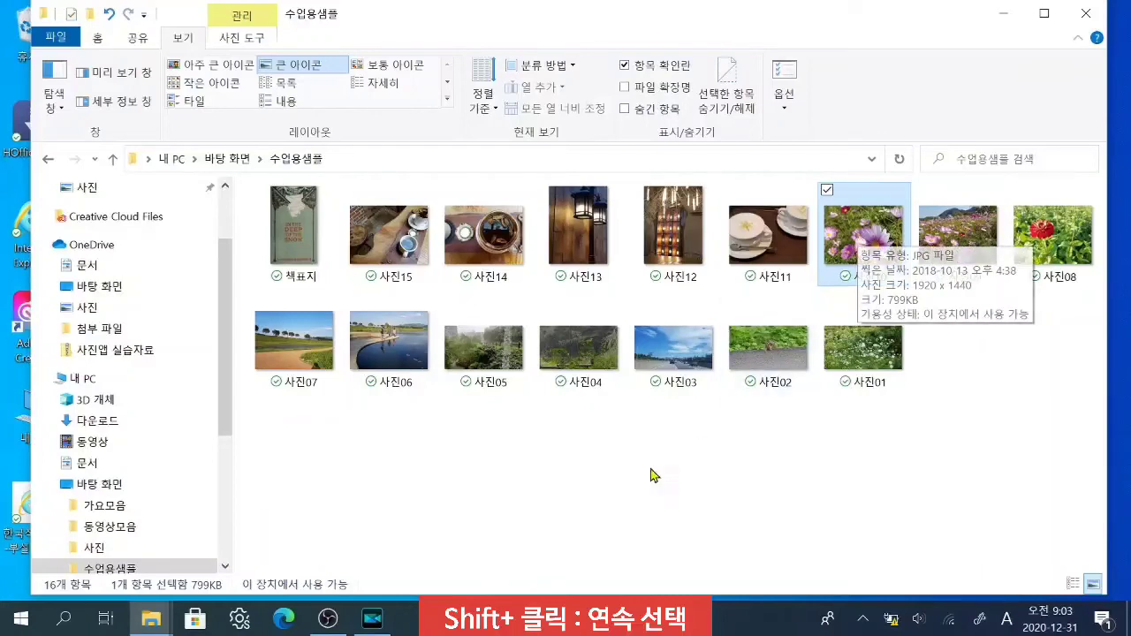
shift+click(866, 375)
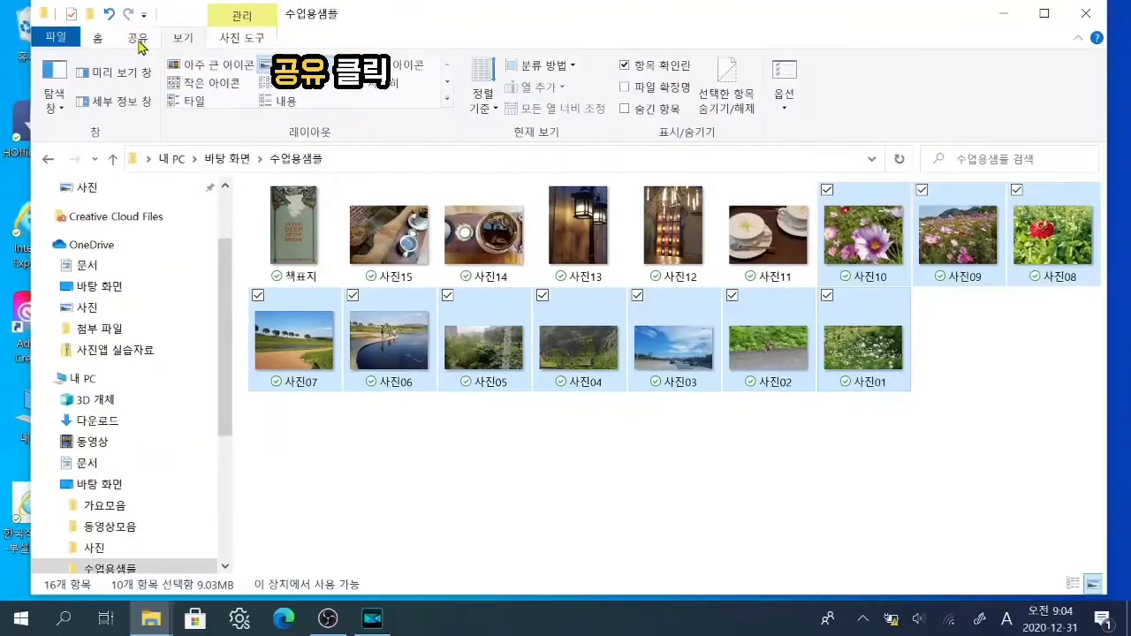
click(168, 82)
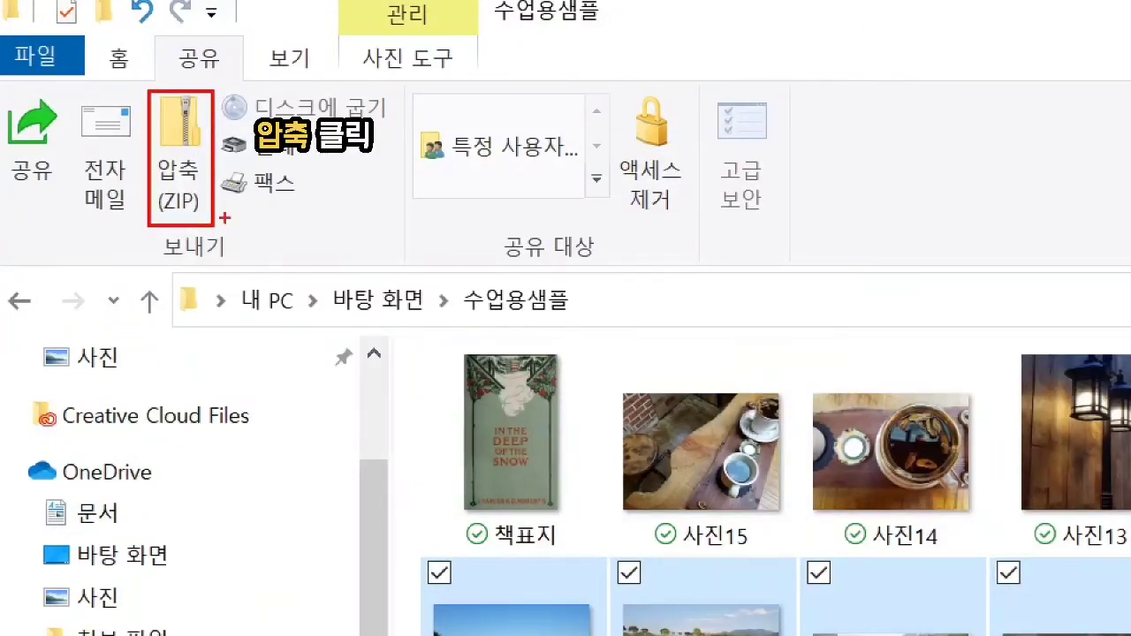
mouse_move(228, 148)
mouse_down()
mouse_move(234, 186)
mouse_move(296, 115)
mouse_up()
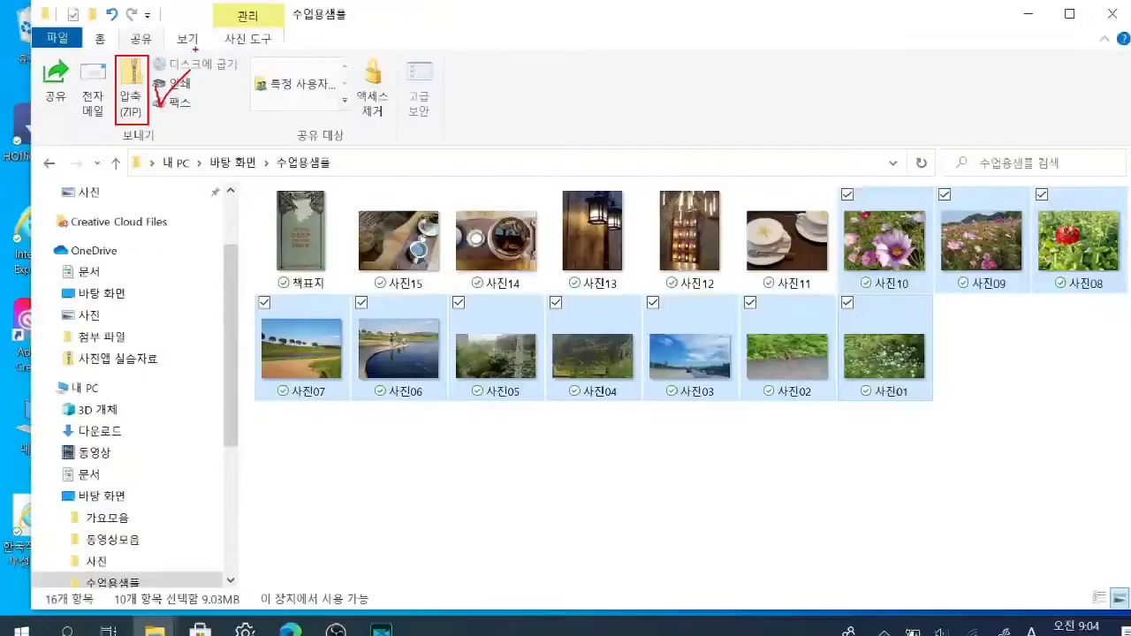
click(127, 84)
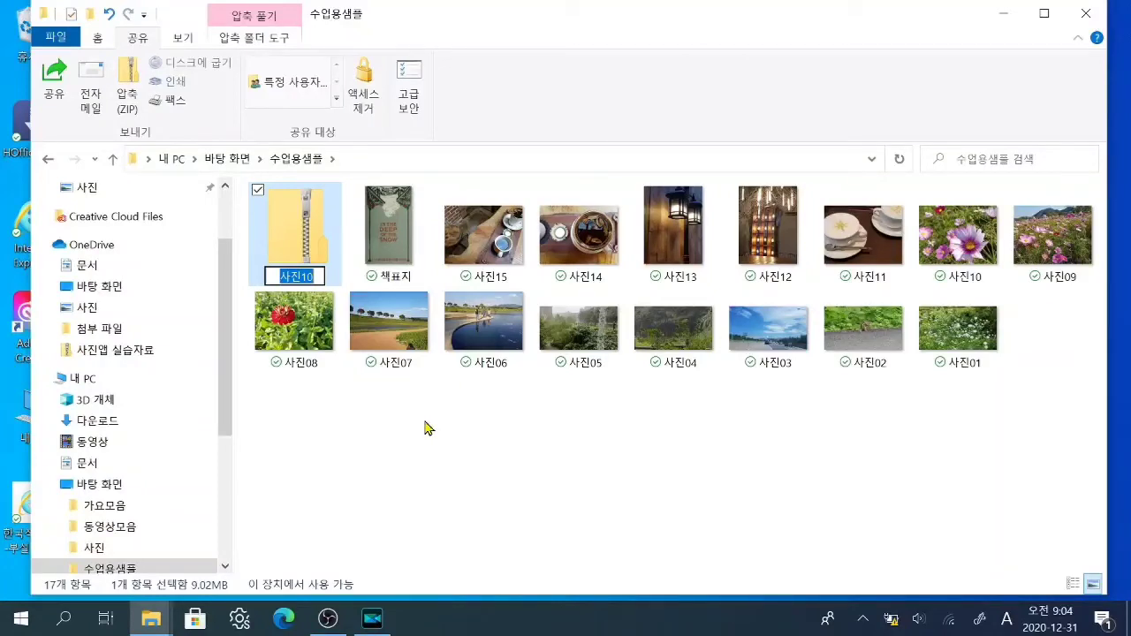
text(풍경사진1)
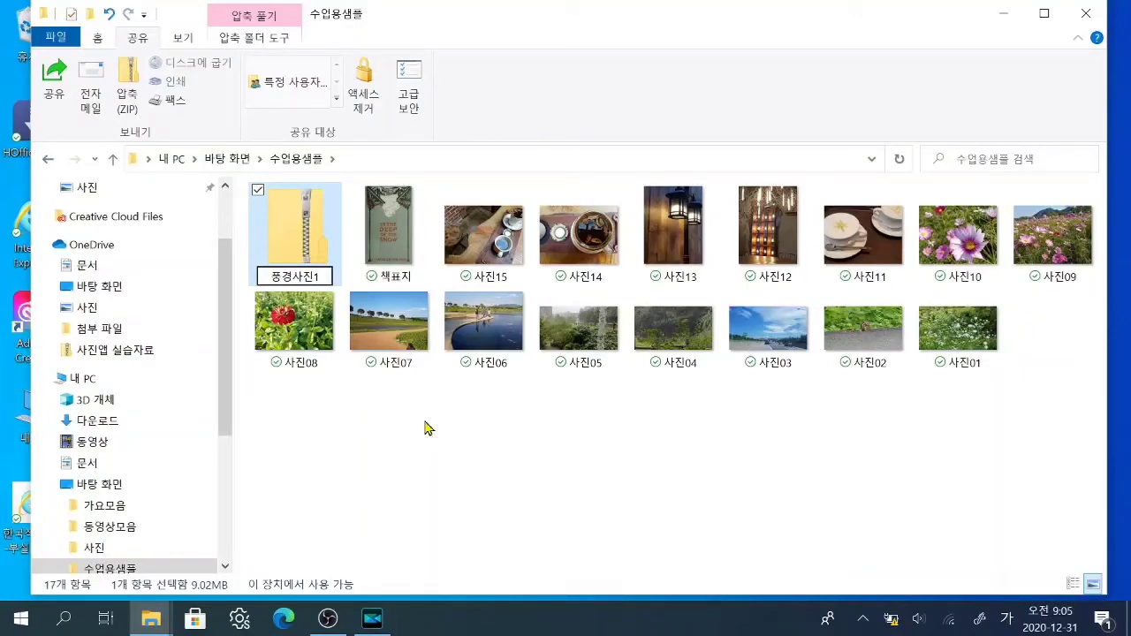
click(444, 370)
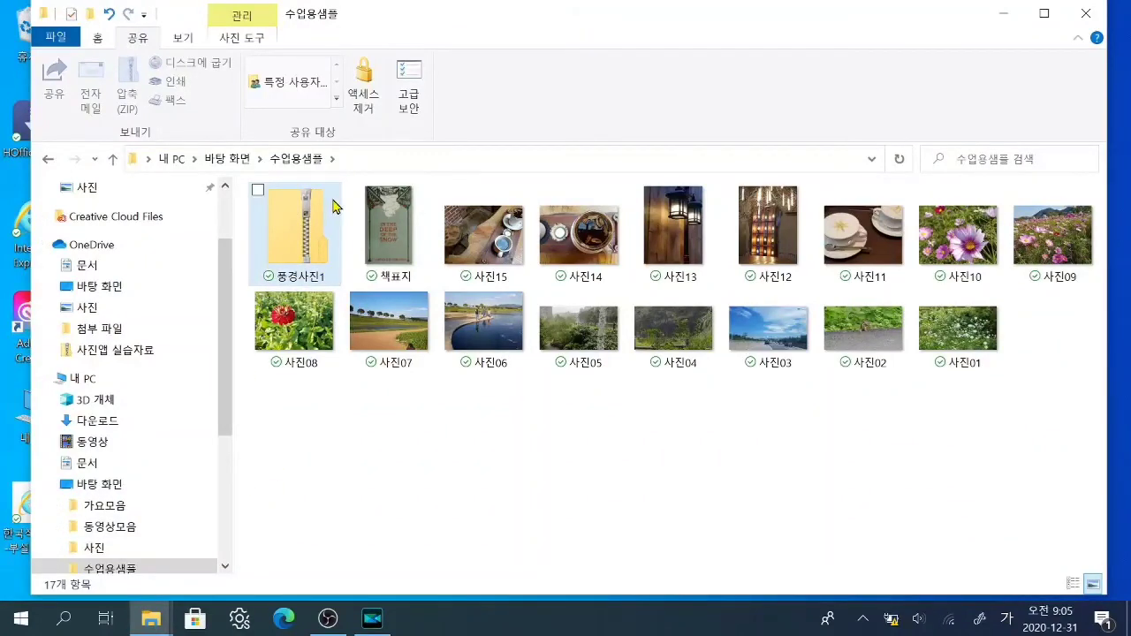
- Open the ZIP file 풍경사진1 and extract all of its photos into a 풍경사진1 folder inside 수업용샘플
double_click(303, 228)
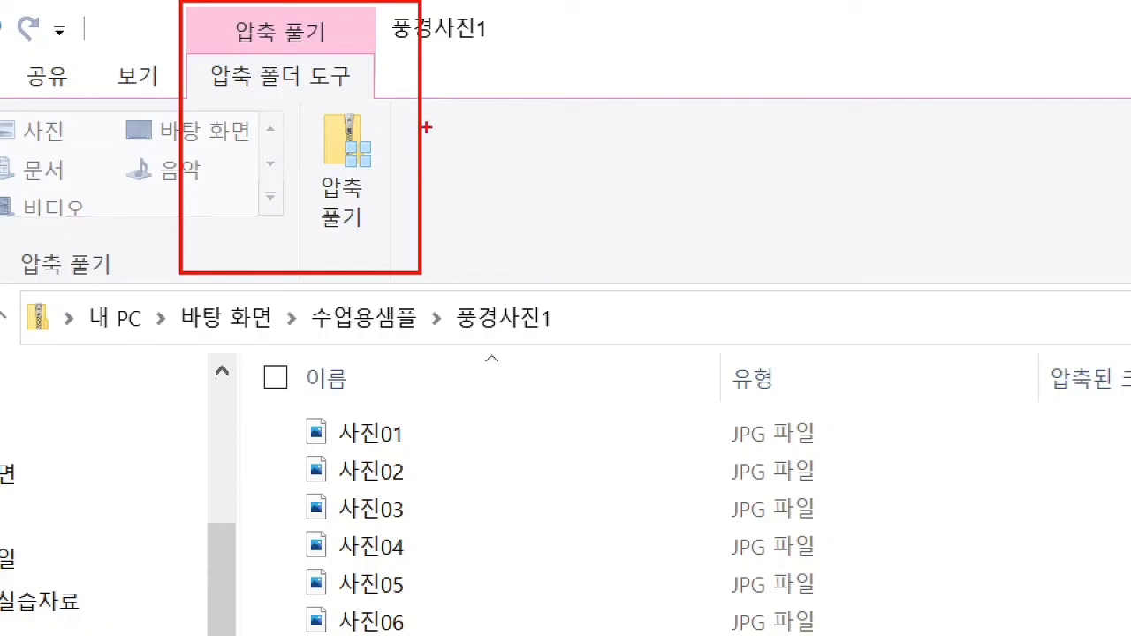
drag(426, 128, 456, 115)
drag(529, 457, 451, 536)
drag(445, 468, 501, 532)
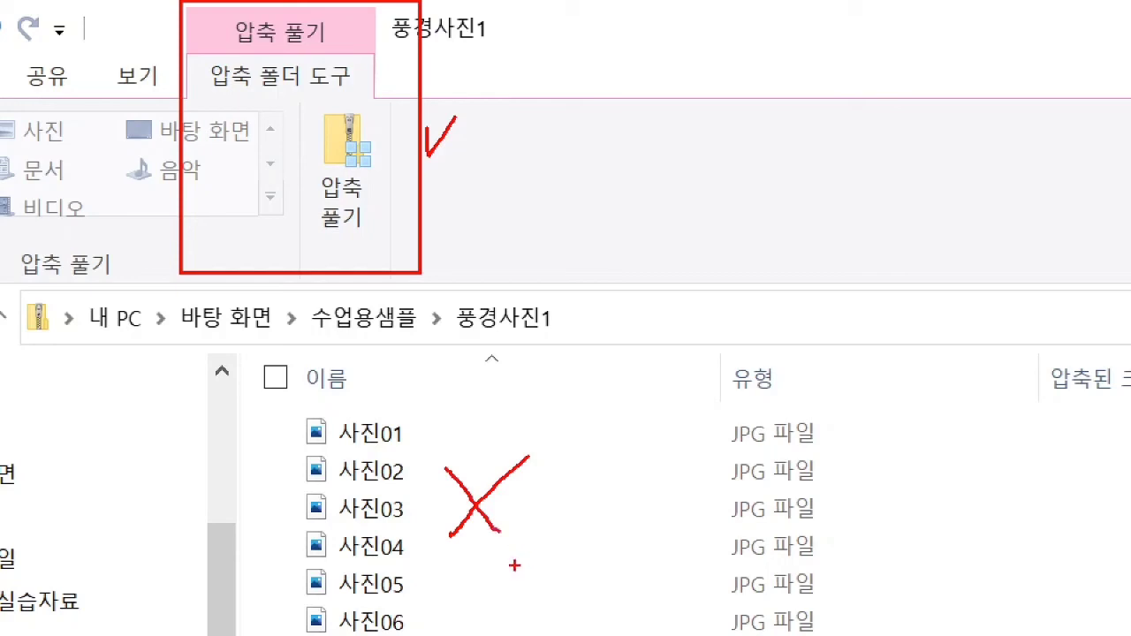
drag(340, 121, 390, 113)
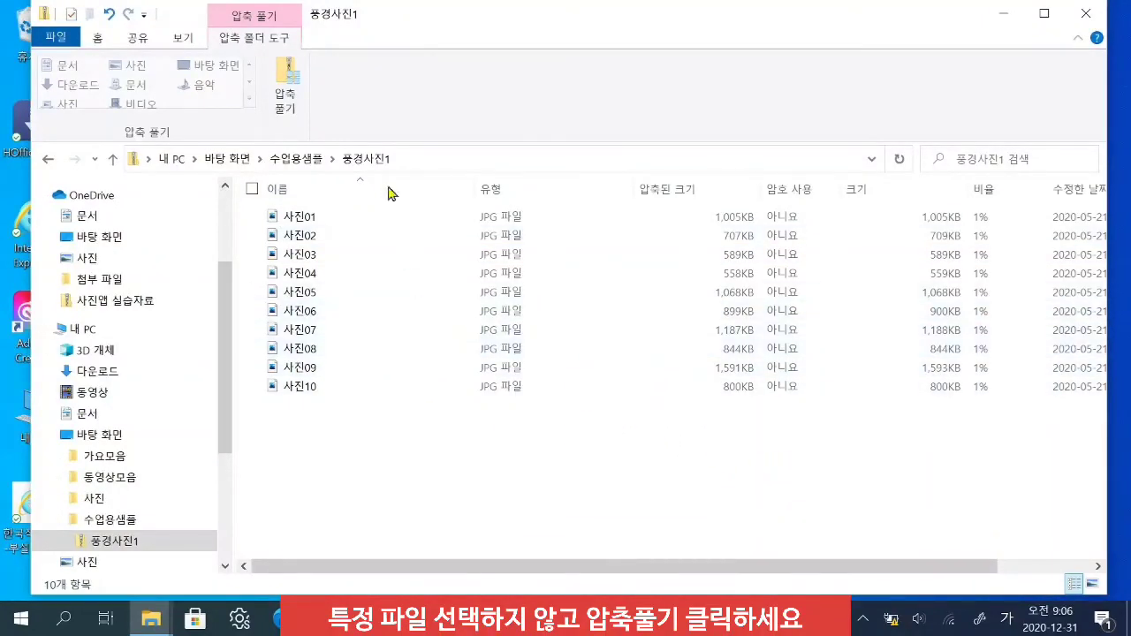
click(286, 97)
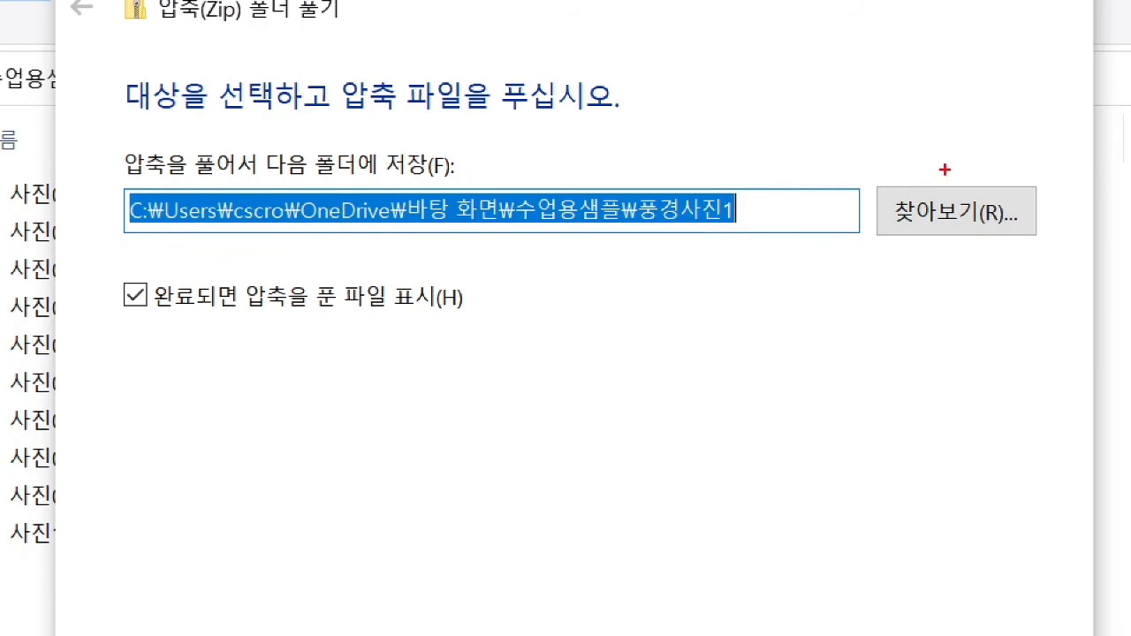
drag(957, 187, 999, 168)
drag(628, 163, 751, 246)
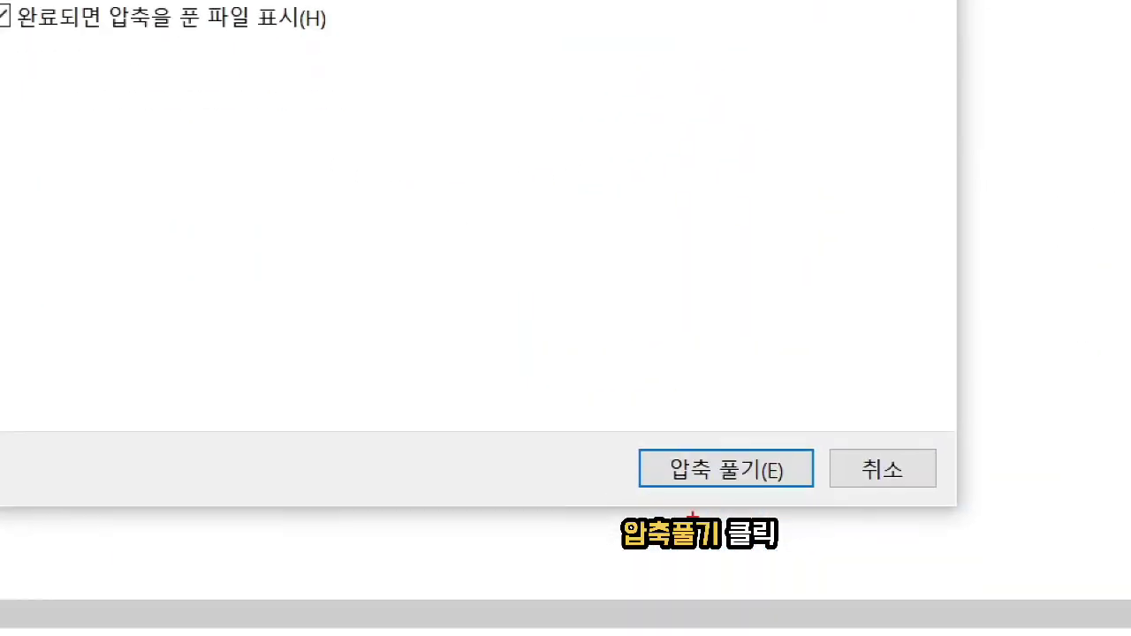
mouse_move(626, 441)
mouse_down()
mouse_move(747, 518)
mouse_move(840, 504)
mouse_up()
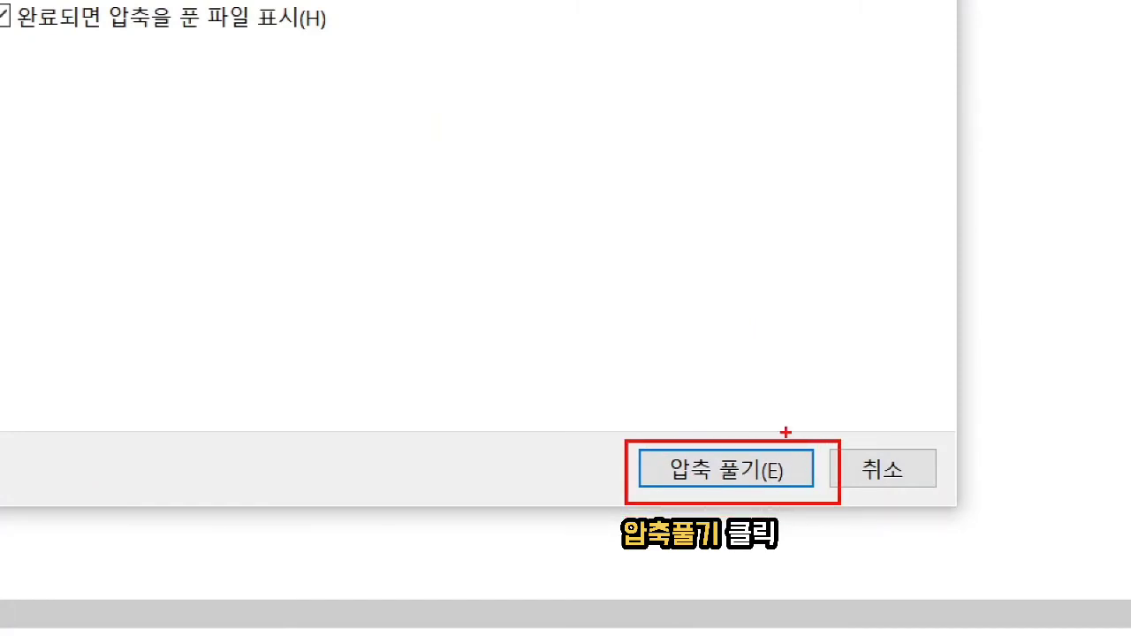
mouse_move(769, 411)
mouse_down()
mouse_move(780, 428)
mouse_move(832, 389)
mouse_up()
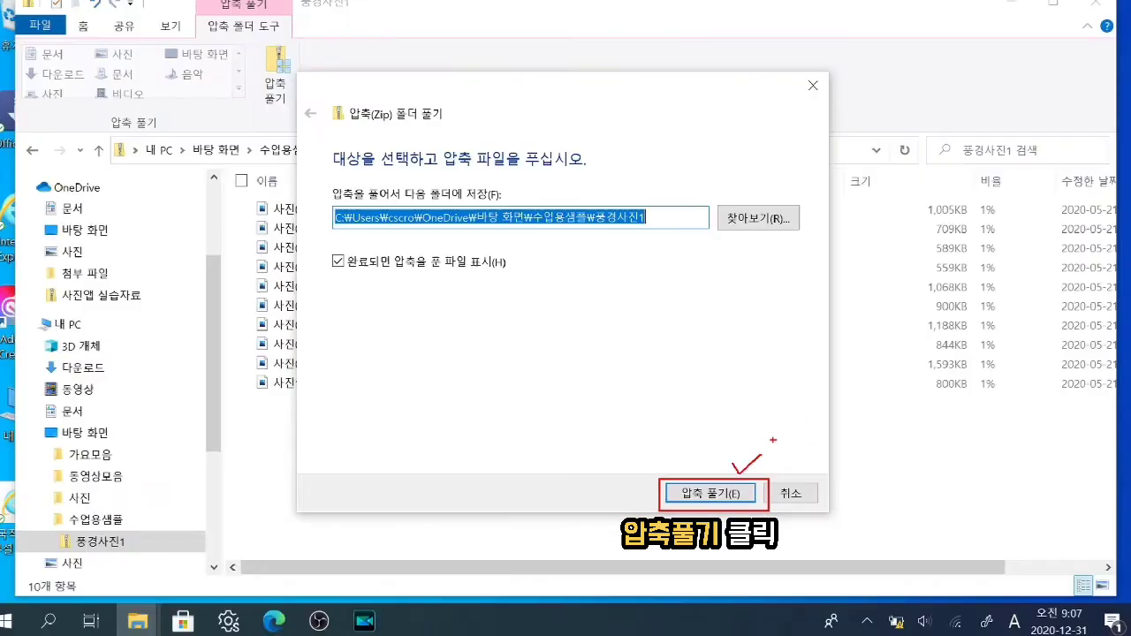
click(733, 498)
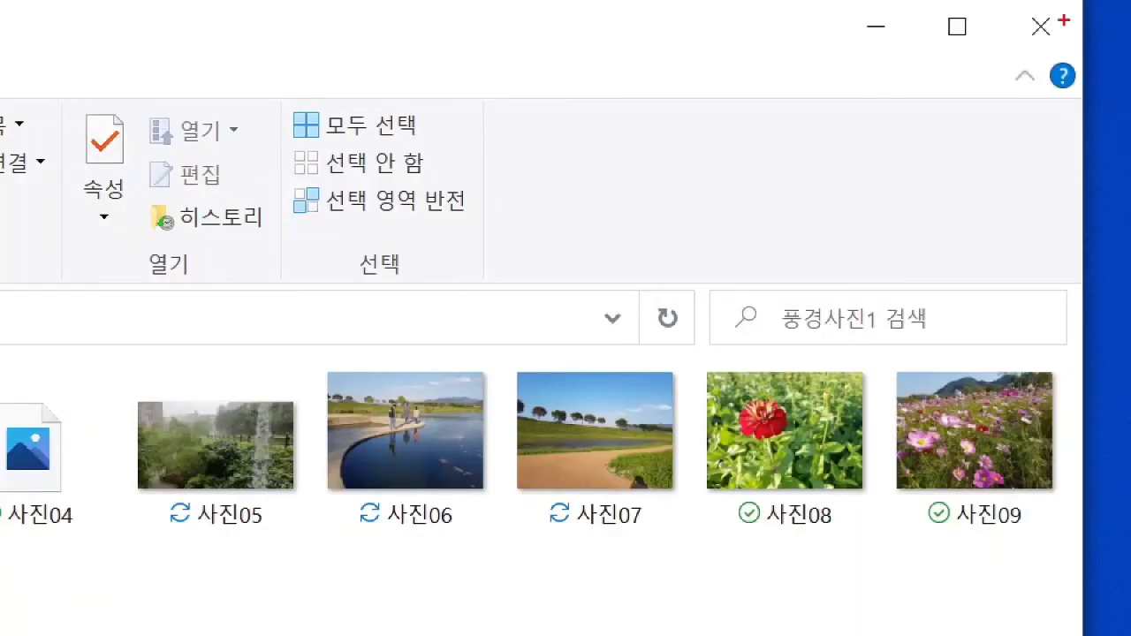
- Close both File Explorer windows, the one with the extracted photos and the one with the ZIP contents
drag(1022, 2, 1076, 55)
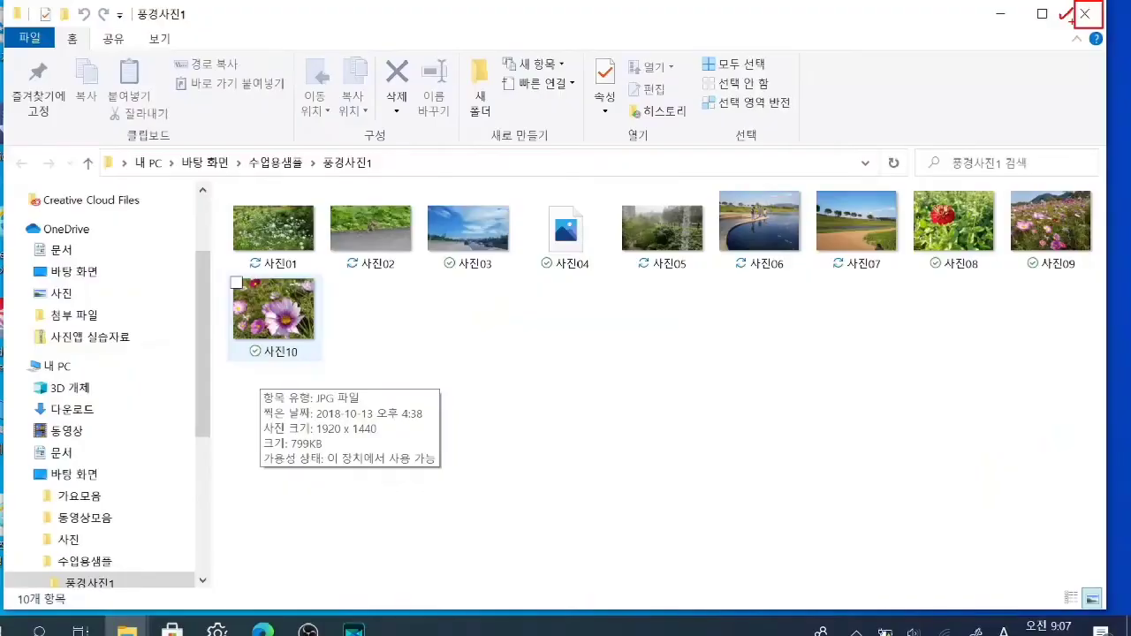
click(1042, 27)
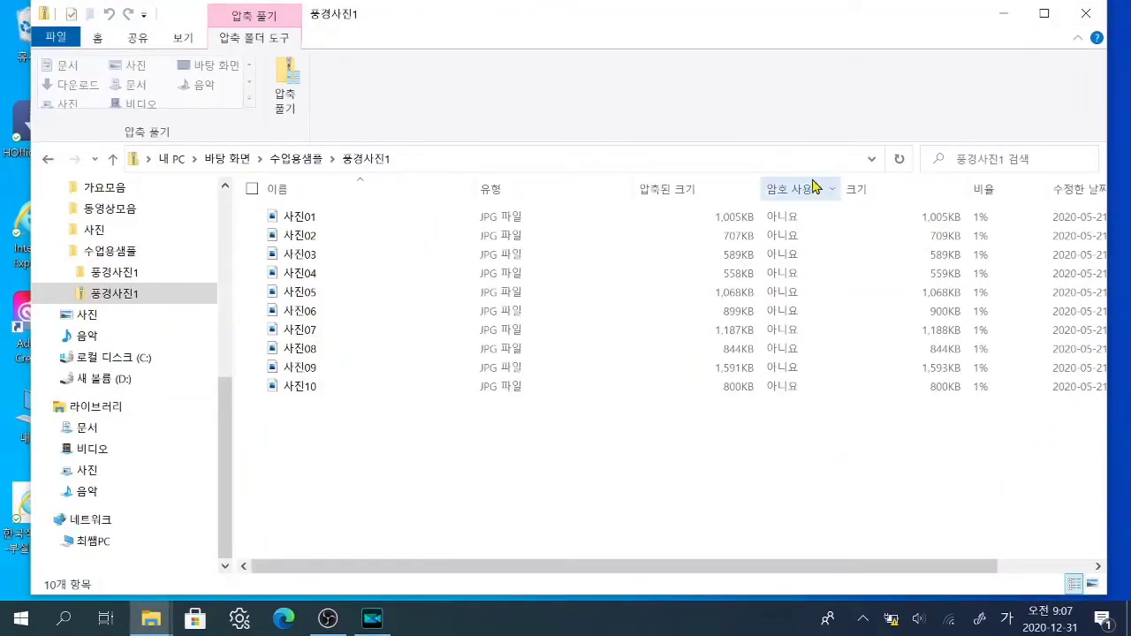
click(1084, 14)
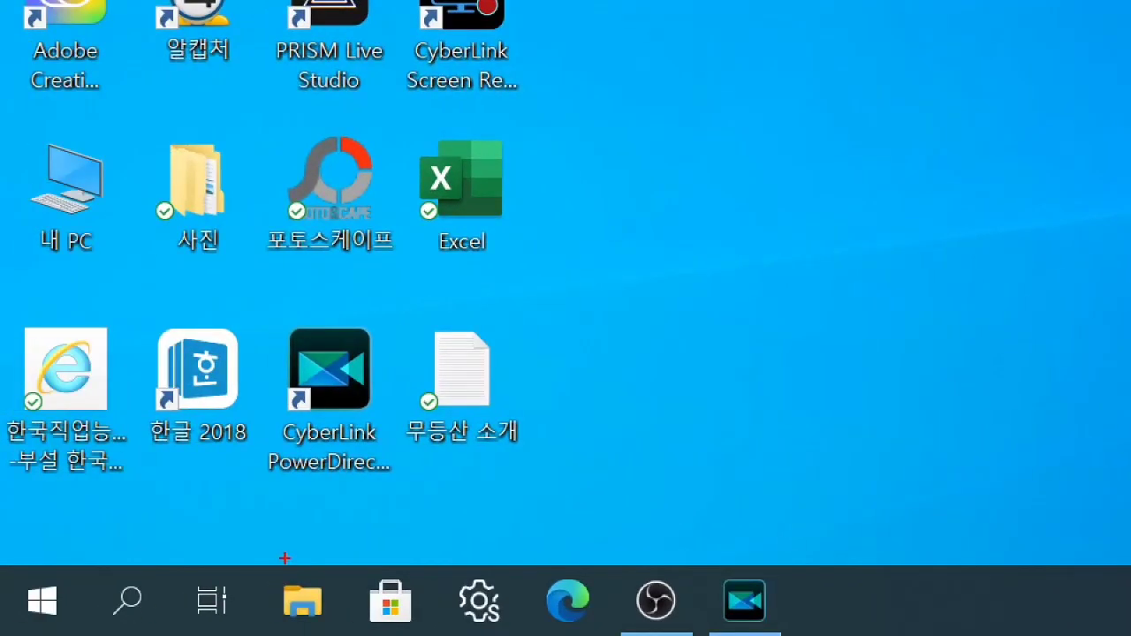
- Reopen File Explorer and go to the 수업용샘플 folder in 바탕 화면
drag(285, 555, 338, 622)
drag(306, 533, 349, 532)
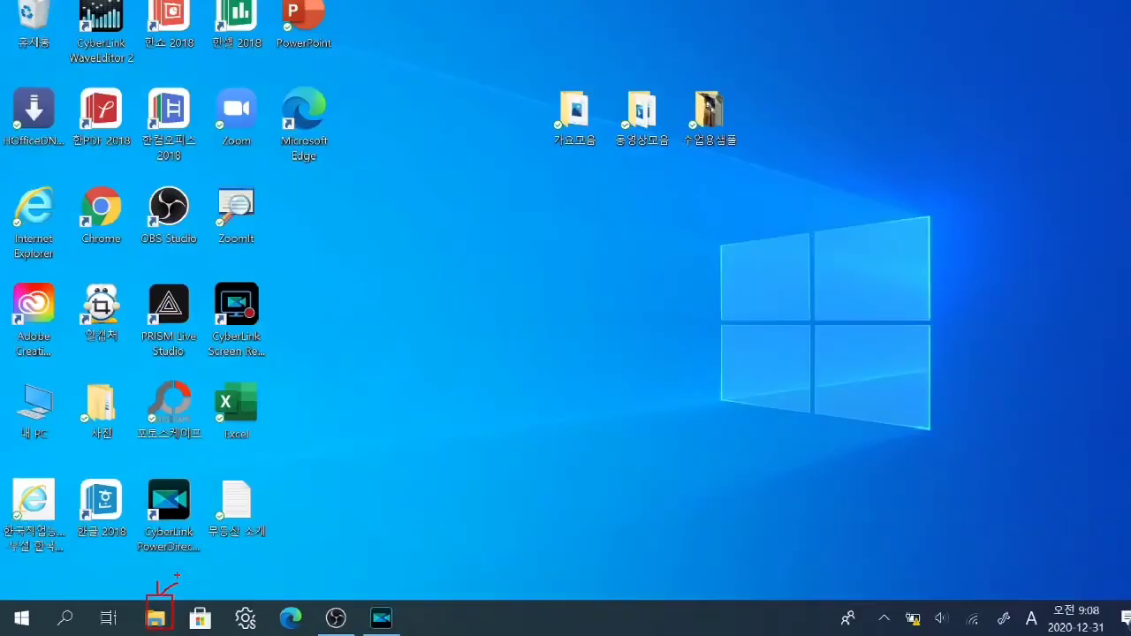
click(304, 601)
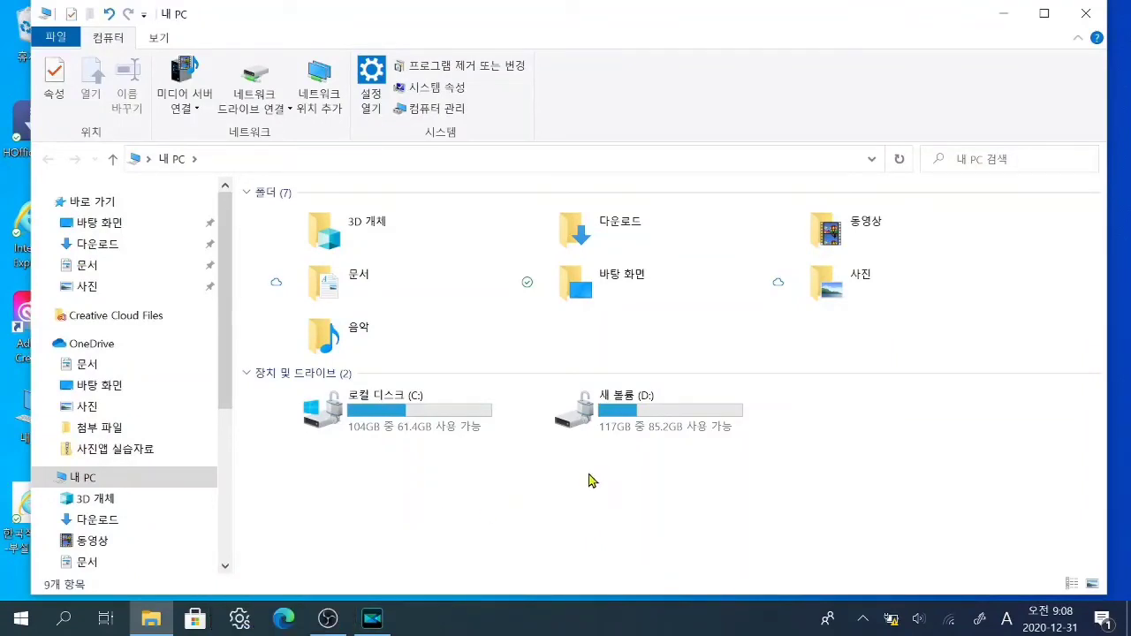
click(617, 292)
double_click(617, 292)
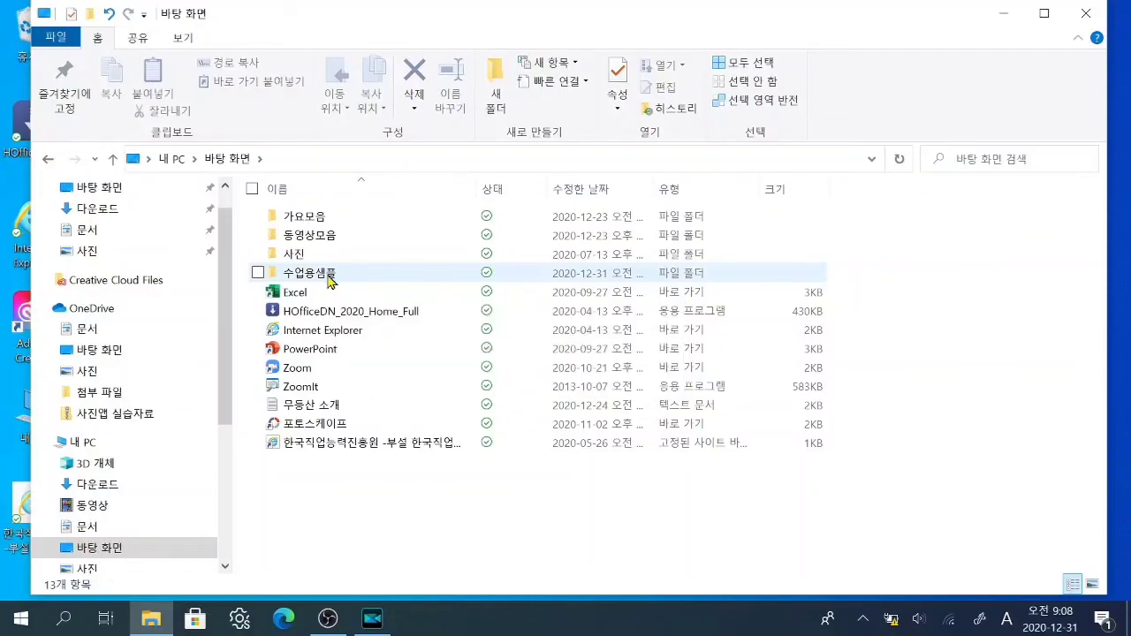
double_click(329, 280)
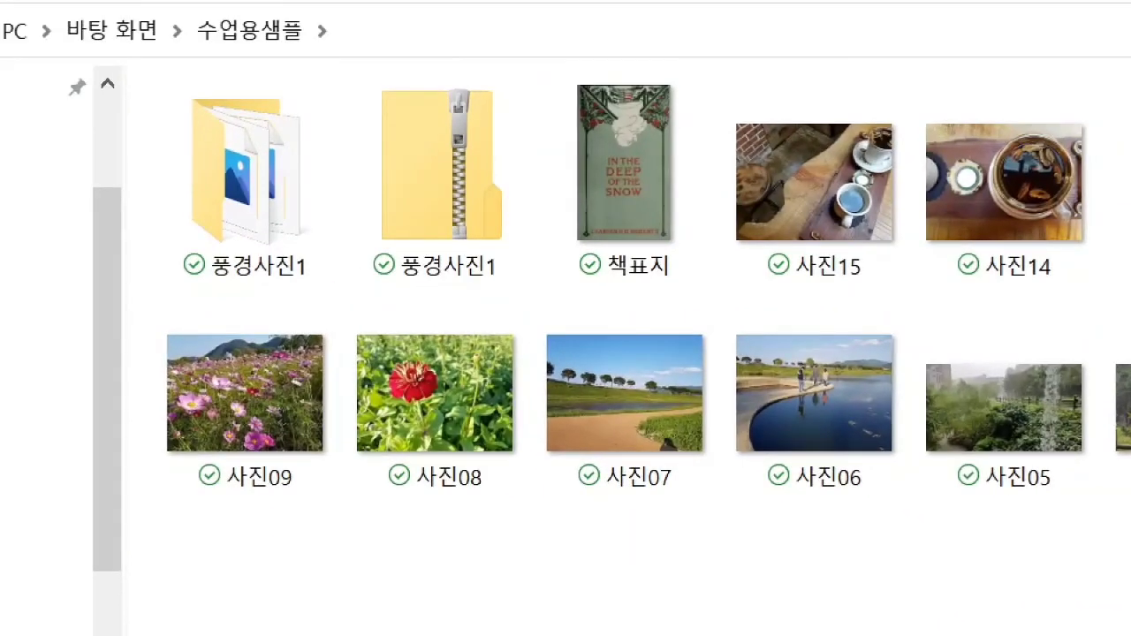
click(429, 220)
mouse_move(157, 74)
mouse_down()
mouse_move(160, 142)
mouse_move(425, 312)
mouse_move(527, 327)
mouse_up()
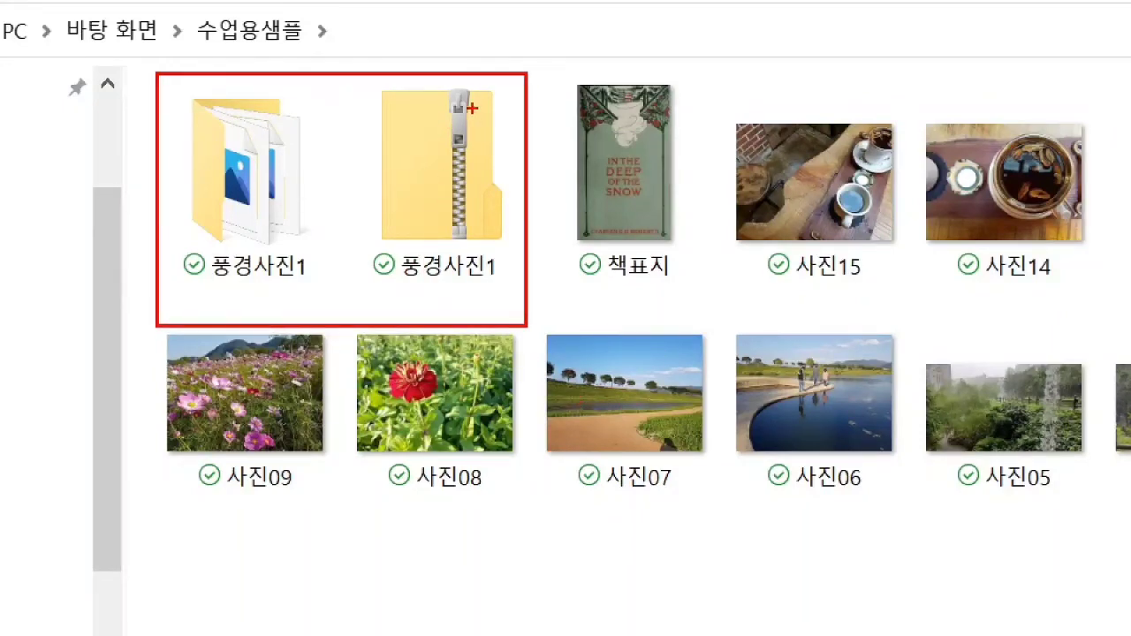
drag(408, 121, 445, 118)
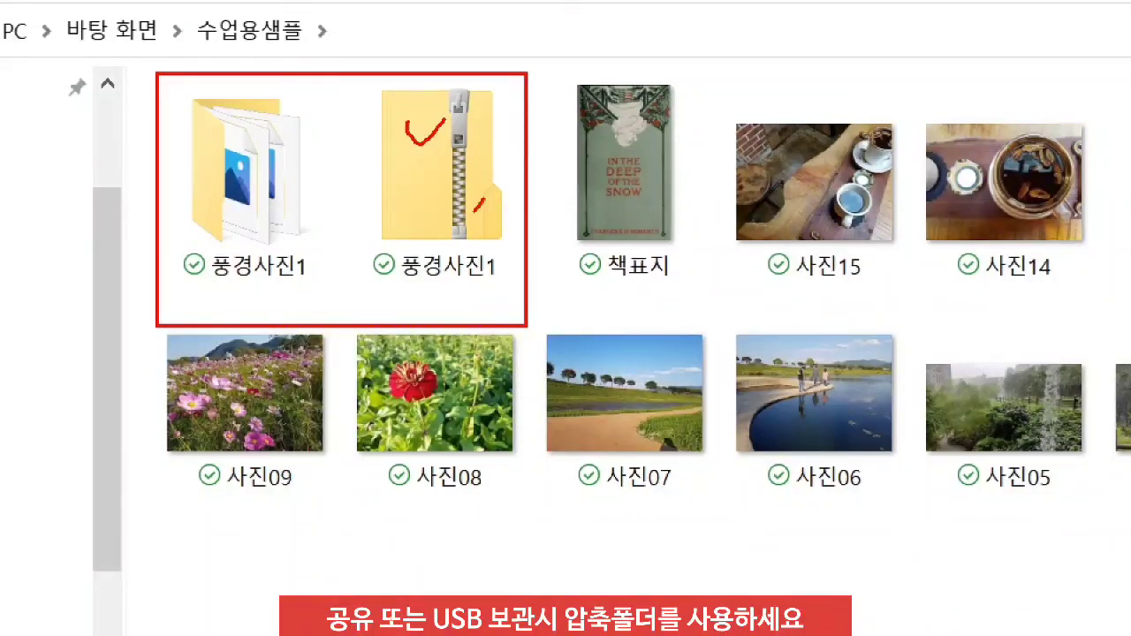
mouse_move(474, 213)
mouse_down()
mouse_move(676, 140)
mouse_move(685, 155)
mouse_move(693, 118)
mouse_up()
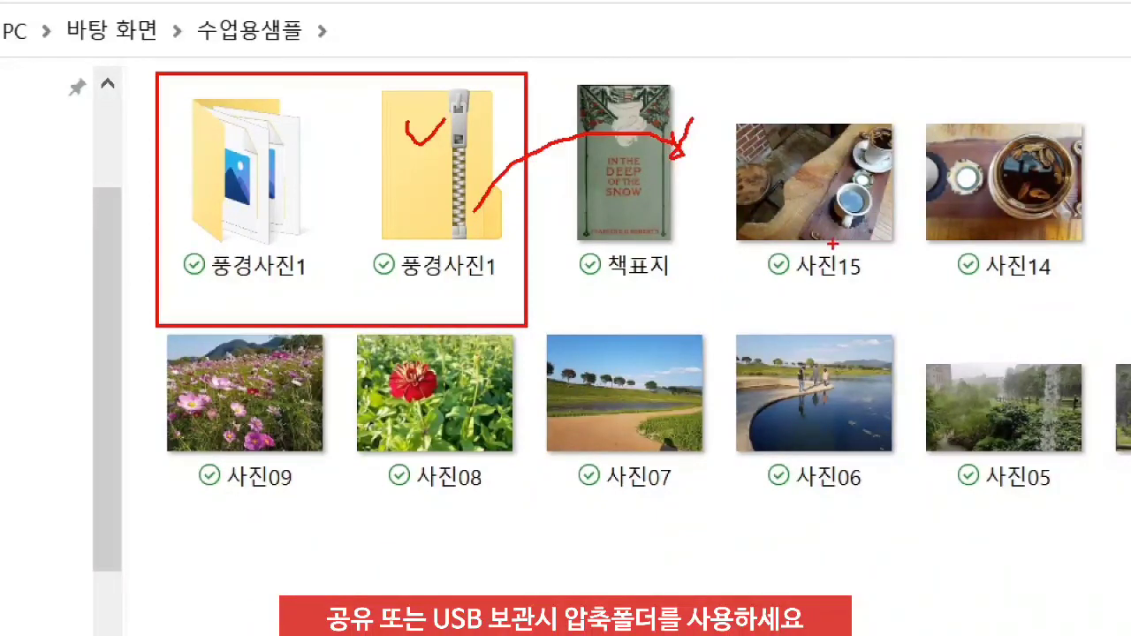
mouse_move(327, 263)
mouse_down()
mouse_move(278, 301)
mouse_move(172, 128)
mouse_move(305, 176)
mouse_move(187, 286)
mouse_move(279, 117)
mouse_move(329, 241)
mouse_up()
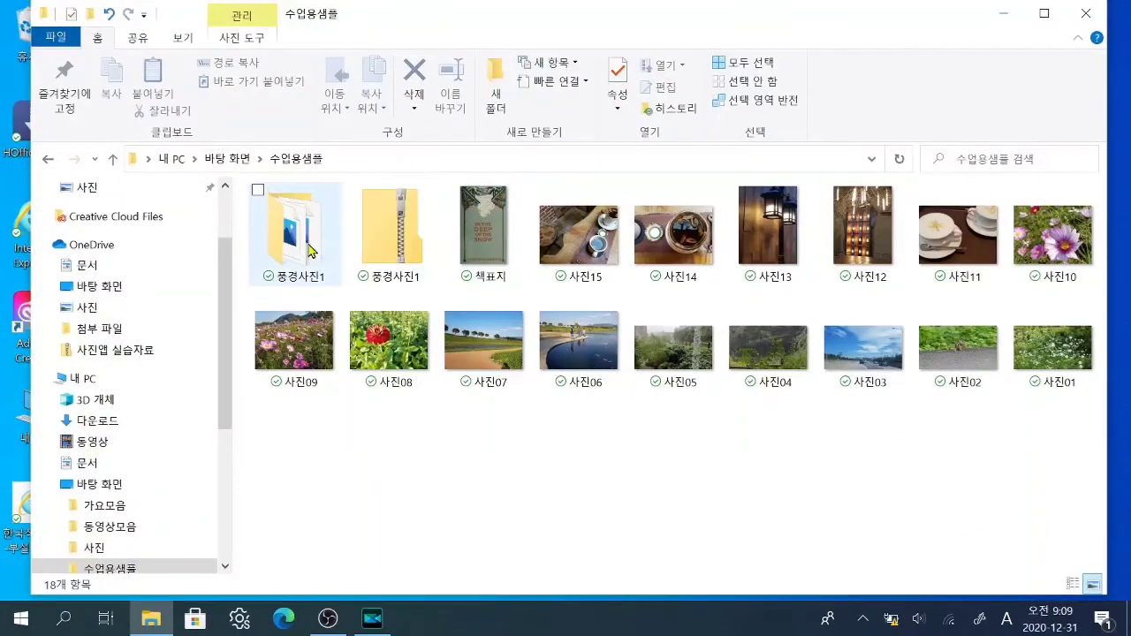
- Open the extracted 풍경사진1 folder, view the photo 사진07 and close the viewer
double_click(305, 255)
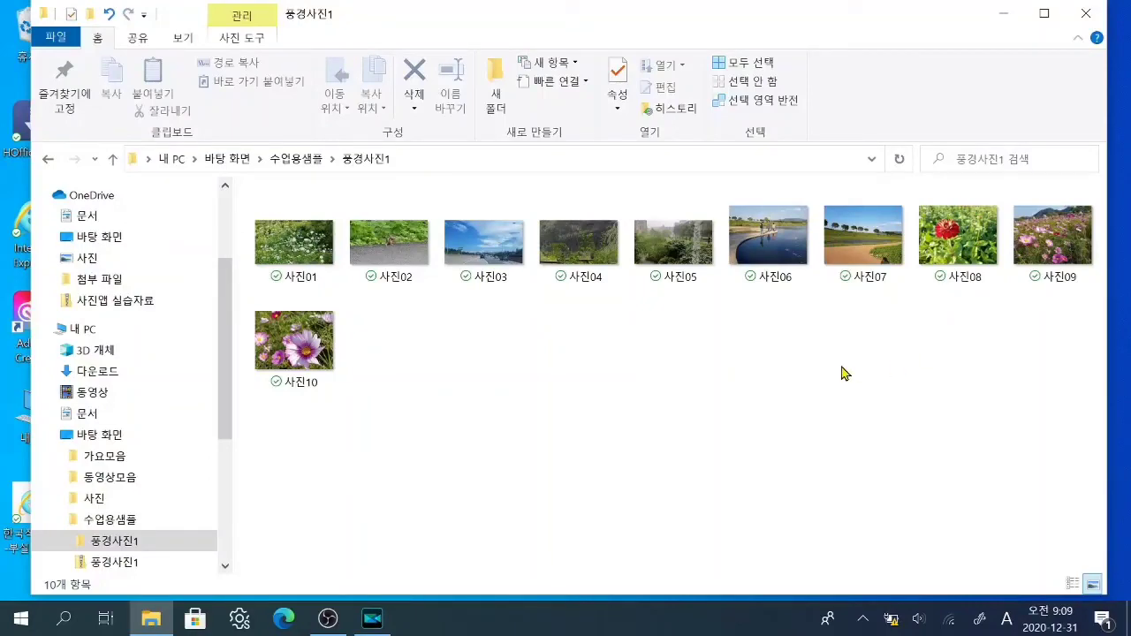
double_click(859, 258)
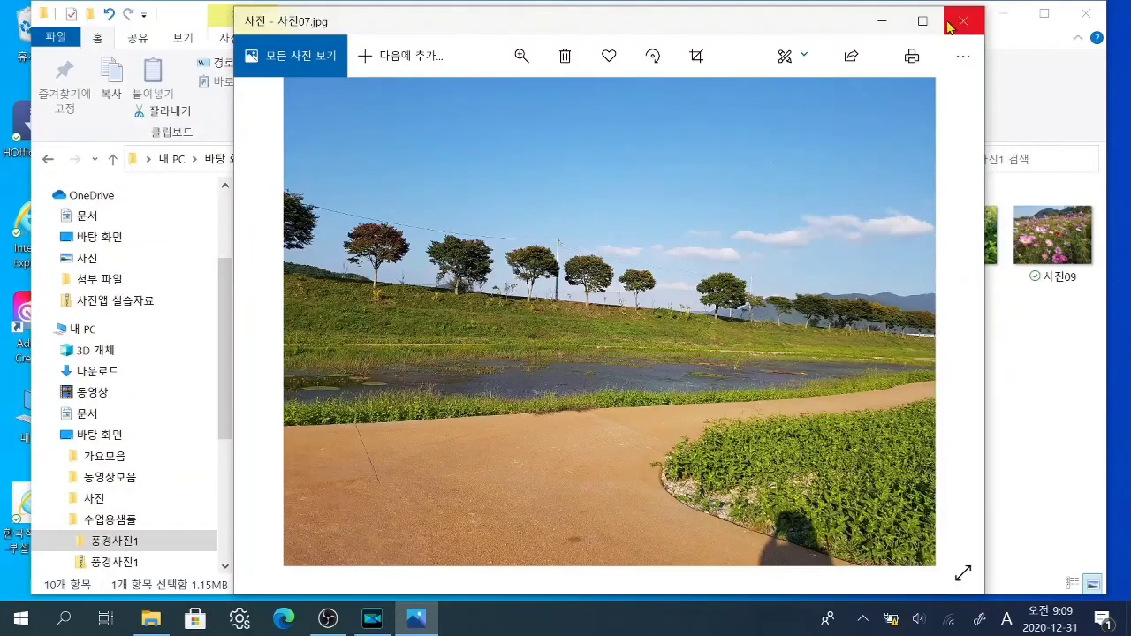
click(949, 27)
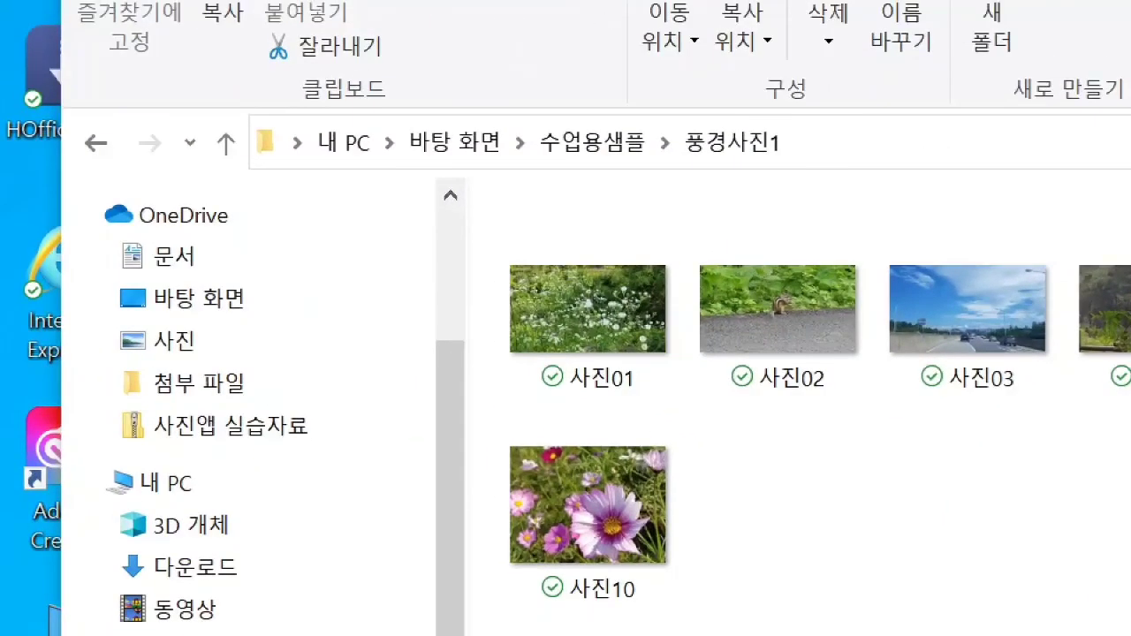
- Return to the 수업용샘플 folder and delete the extracted 풍경사진1 folder together with the 풍경사진1 ZIP file
drag(72, 115, 119, 164)
mouse_move(103, 88)
mouse_down()
mouse_move(131, 99)
mouse_move(144, 81)
mouse_up()
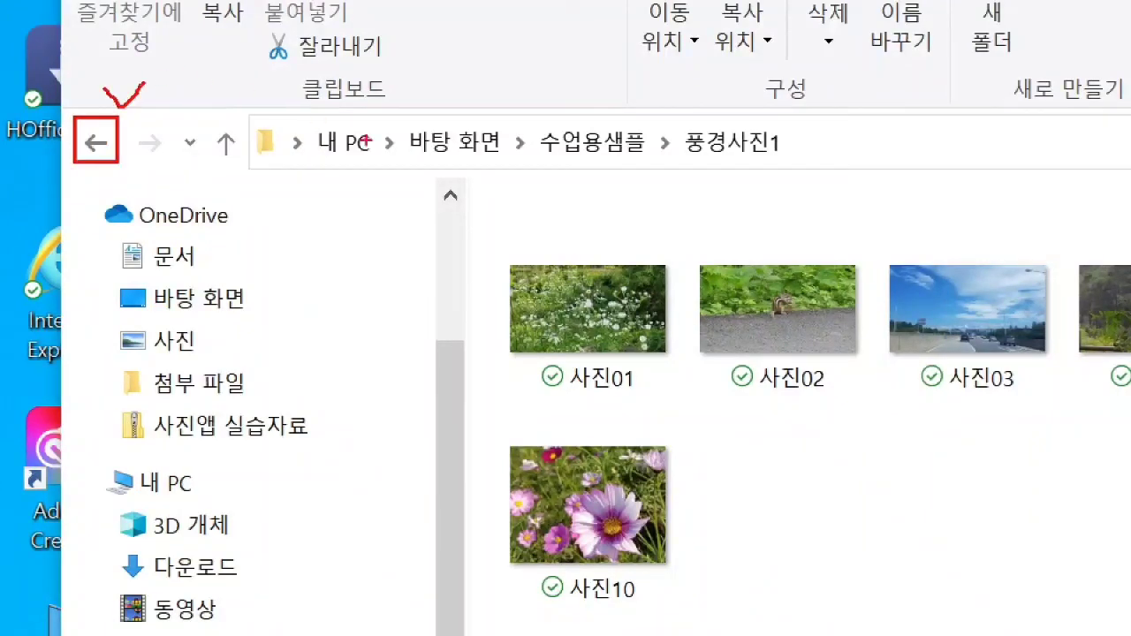
mouse_move(525, 121)
mouse_down()
mouse_move(586, 168)
mouse_move(663, 168)
mouse_up()
drag(598, 90, 677, 85)
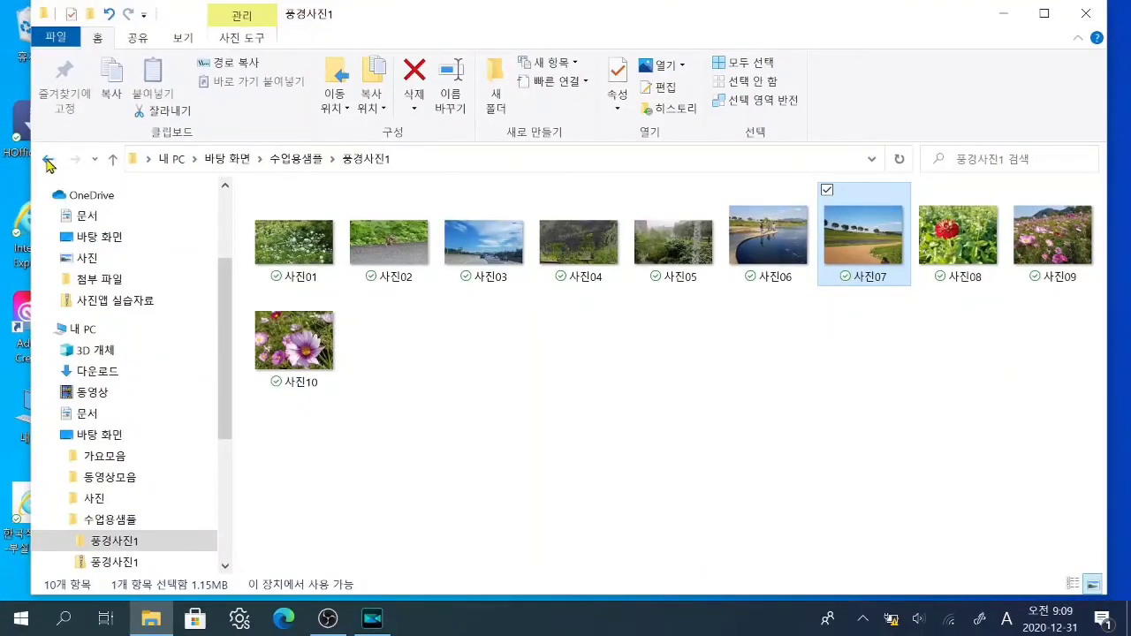
click(48, 160)
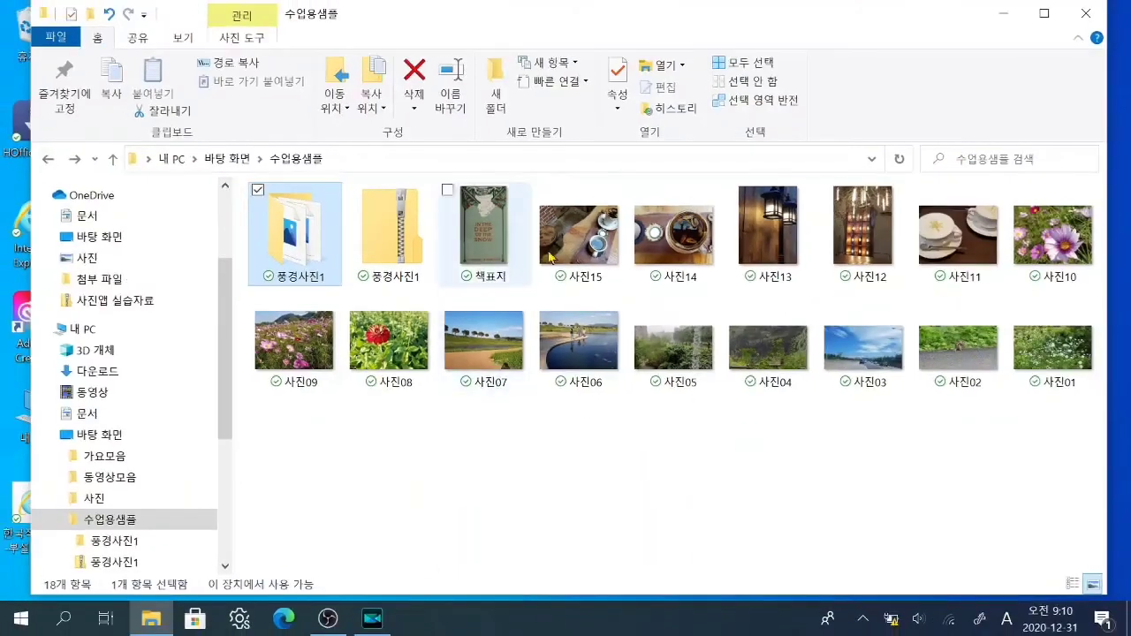
click(380, 225)
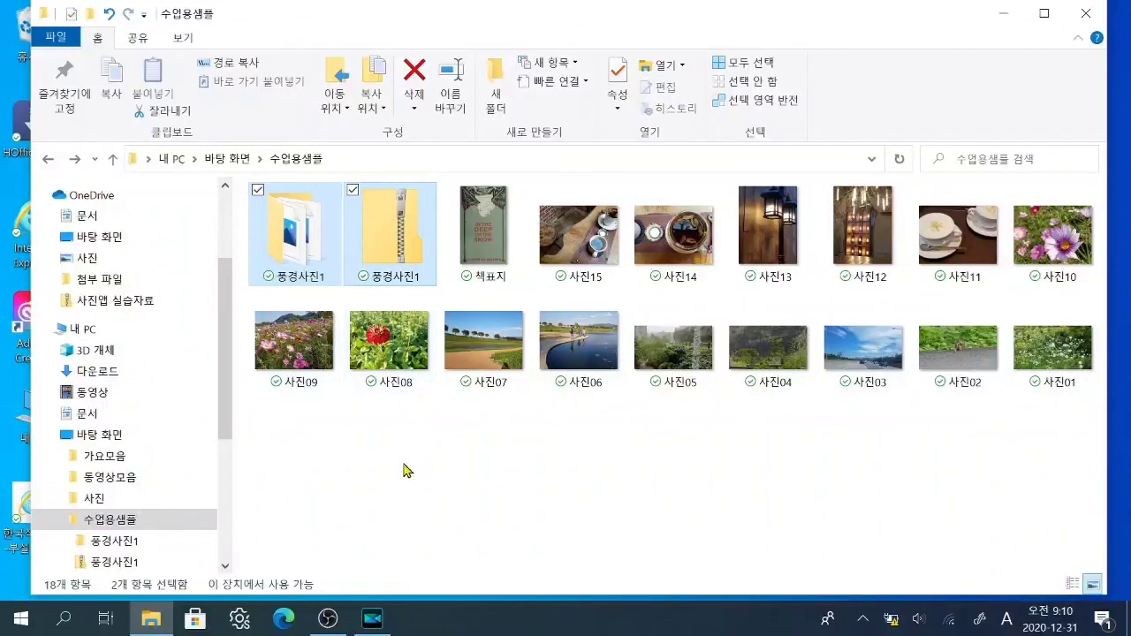
click(423, 78)
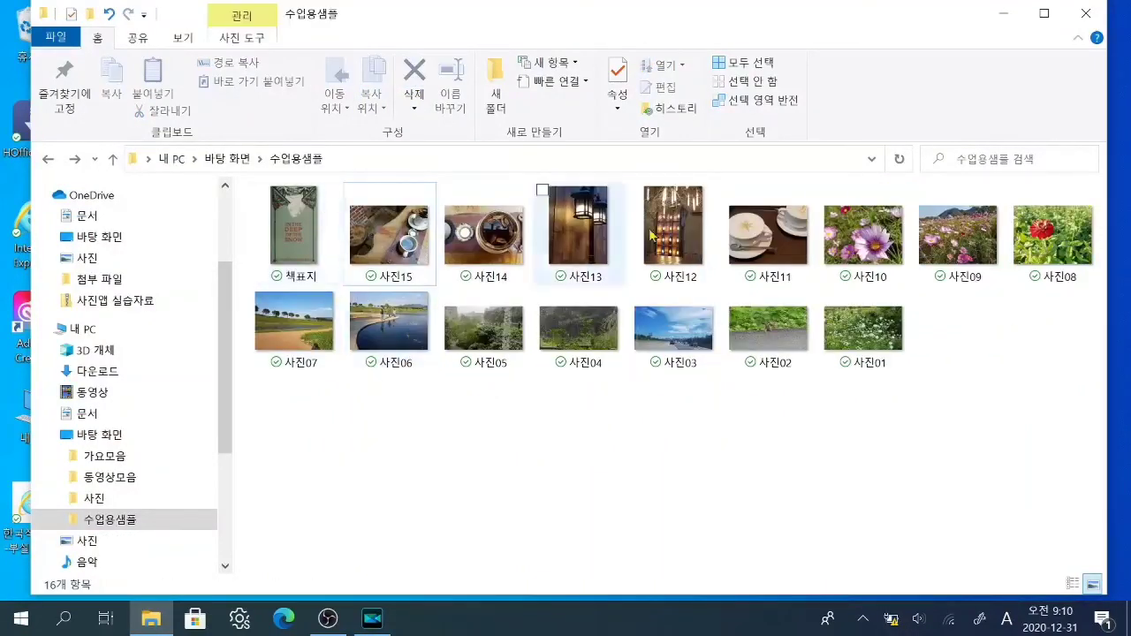